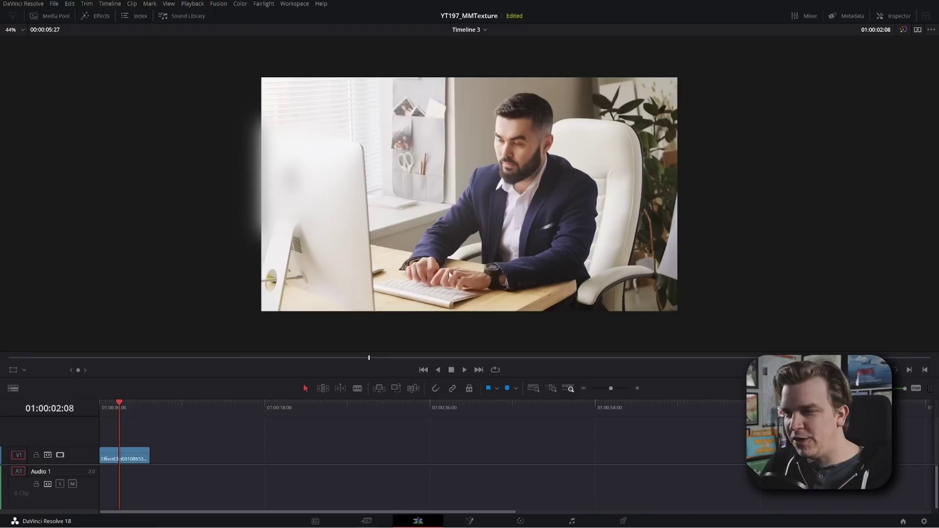
pyautogui.scroll(1, 470, 194)
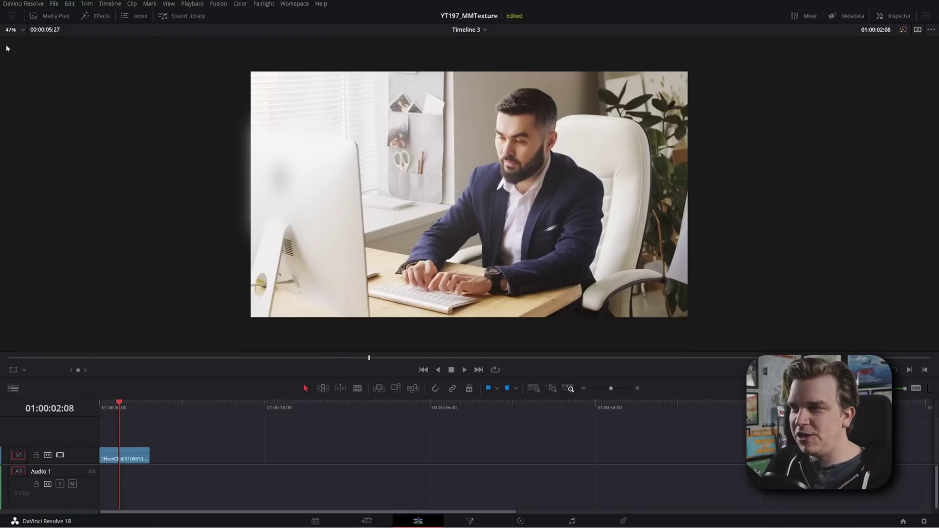
pyautogui.moveTo(119, 410); pyautogui.dragTo(69, 426)
pyautogui.press('space')
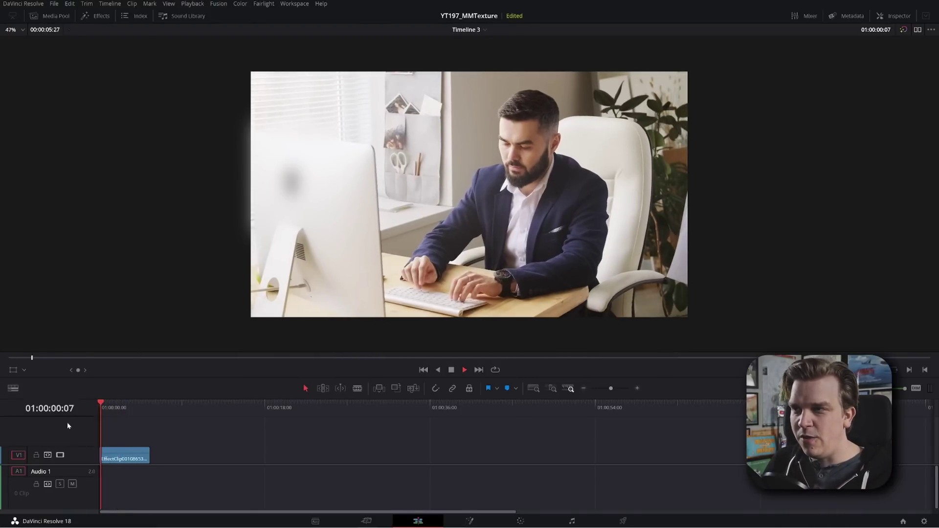
pyautogui.press('space')
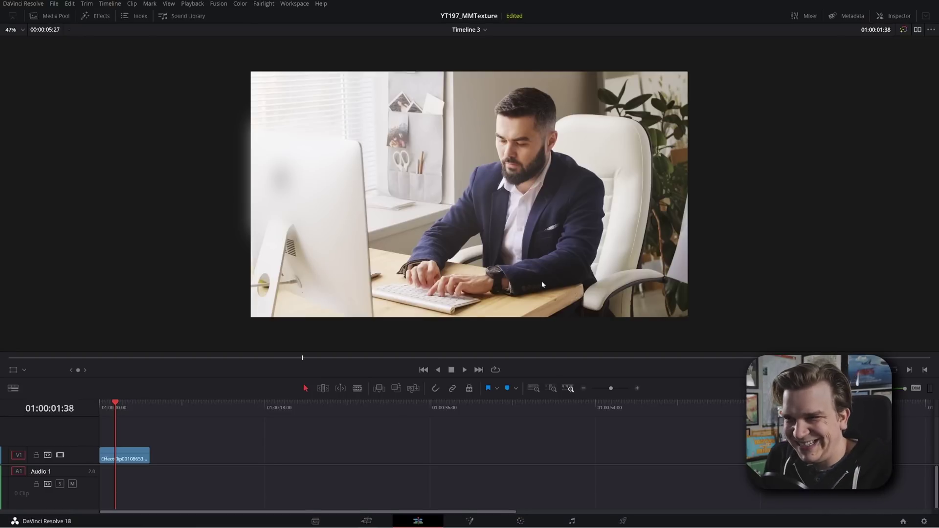
pyautogui.moveTo(100, 404); pyautogui.dragTo(129, 404)
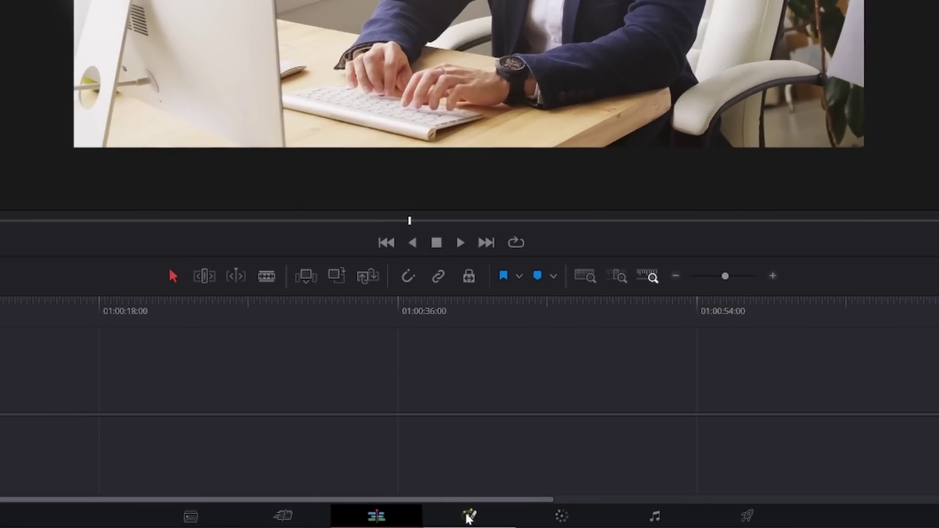
# Open the clip in Fusion, hide the Inspector, Spline and Media Pool, and move MediaIn1 left
pyautogui.click(469, 516)
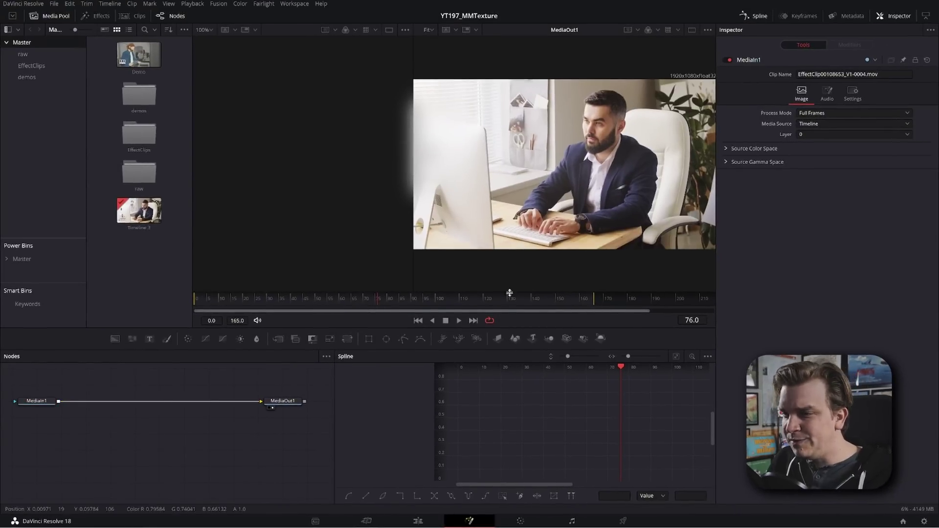
pyautogui.click(896, 18)
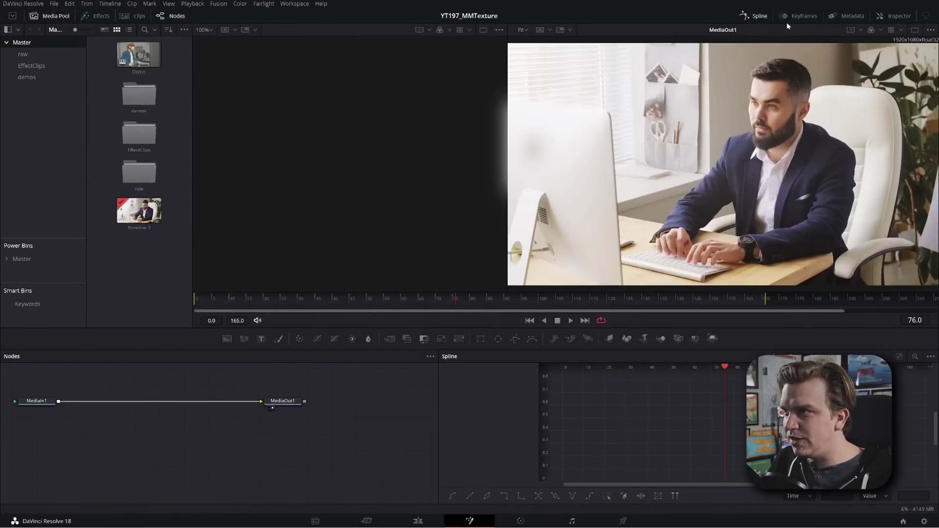
pyautogui.click(759, 16)
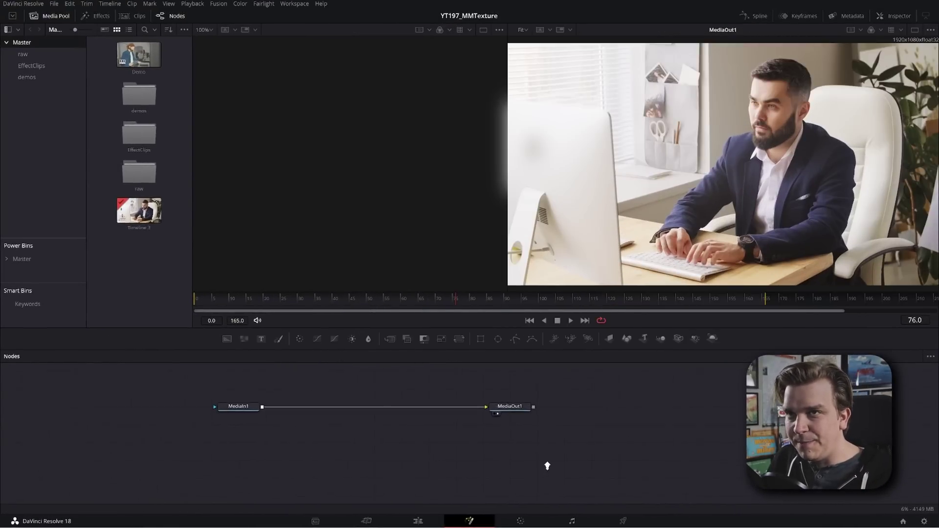
pyautogui.scroll(2, 439, 471)
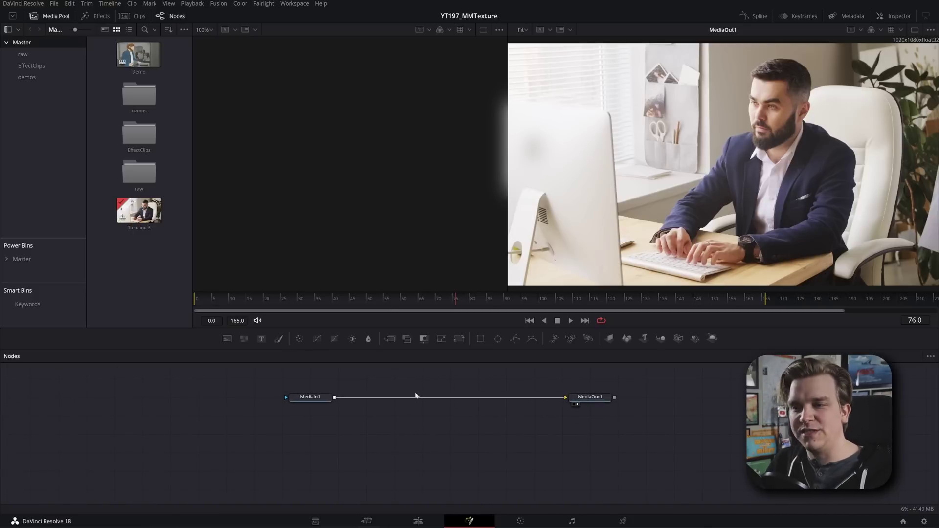
pyautogui.click(303, 397)
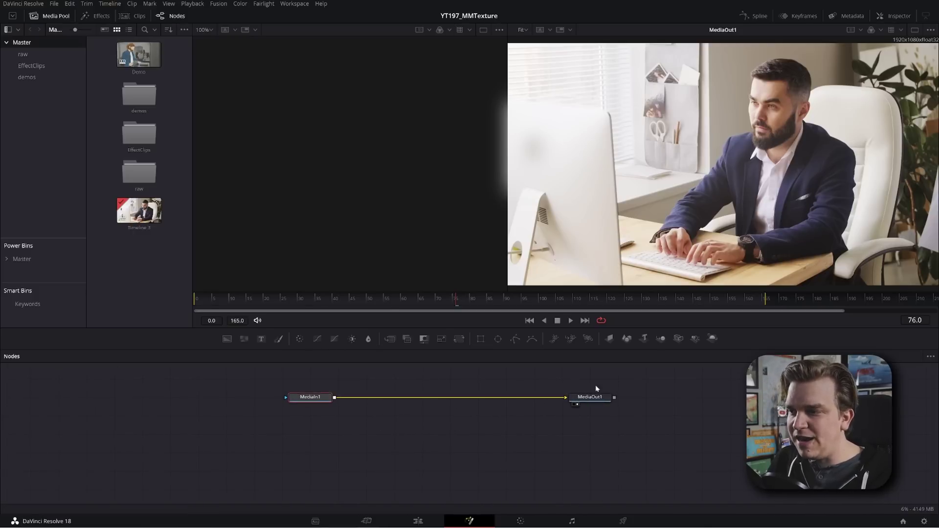
pyautogui.moveTo(301, 399); pyautogui.dragTo(217, 399)
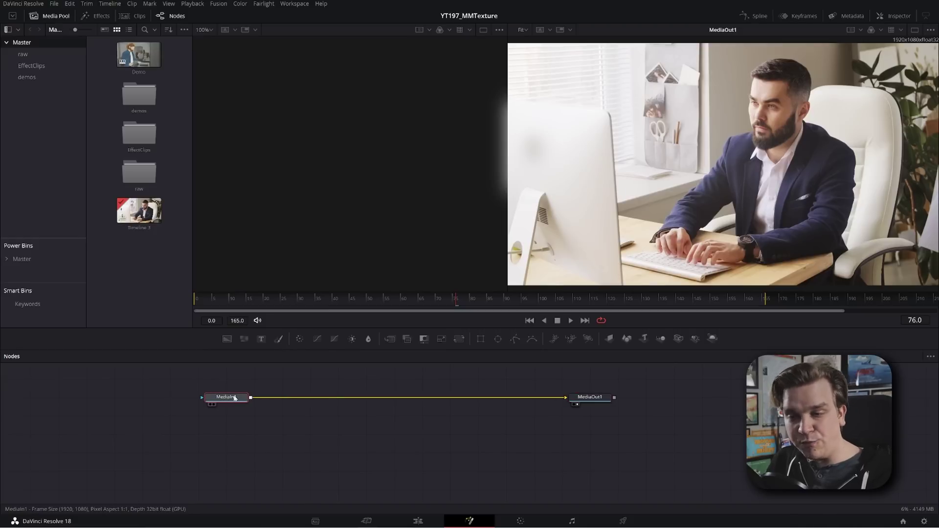
pyautogui.click(57, 16)
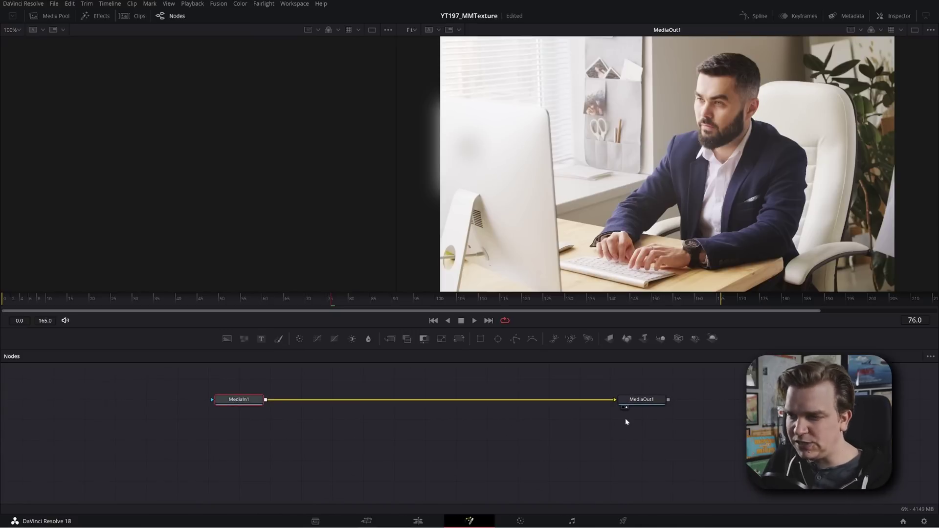
# Move MediaOut1 further right and fit both nodes neatly in the node view
pyautogui.moveTo(648, 402); pyautogui.dragTo(680, 409)
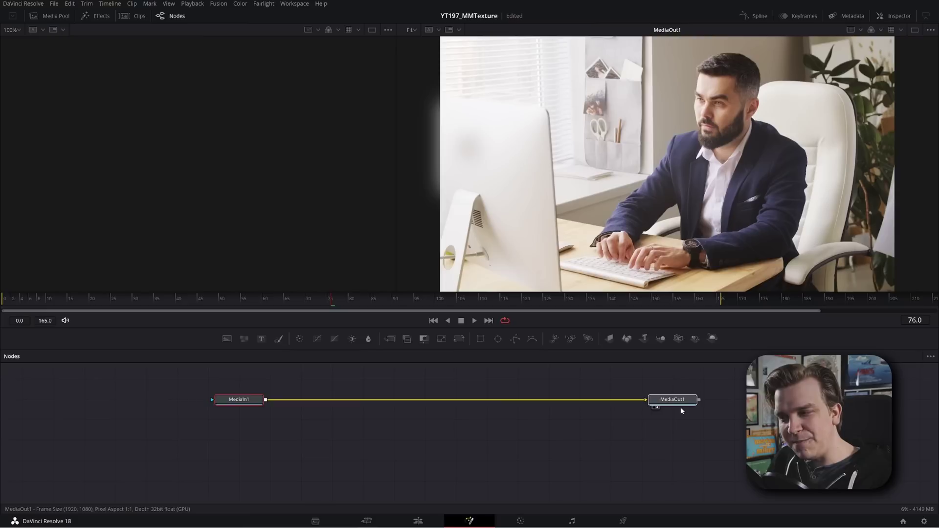
pyautogui.click(646, 434)
pyautogui.hotkey('ctrl', 'shift', 'f')
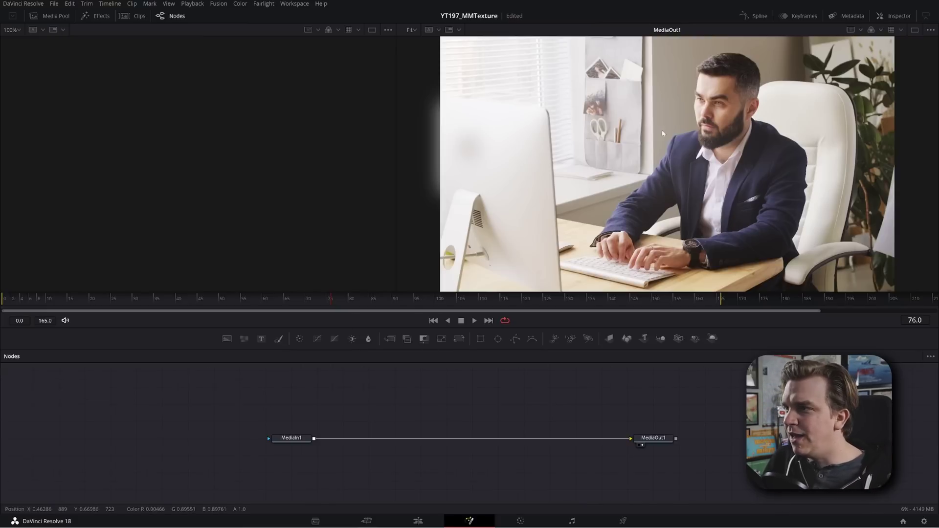
pyautogui.click(891, 19)
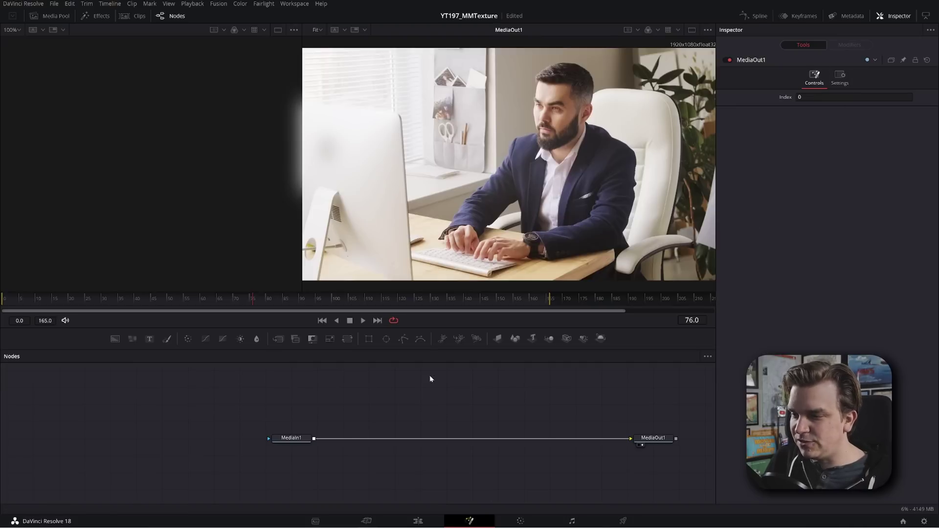
pyautogui.scroll(2, 398, 397)
pyautogui.moveTo(502, 446); pyautogui.dragTo(440, 440)
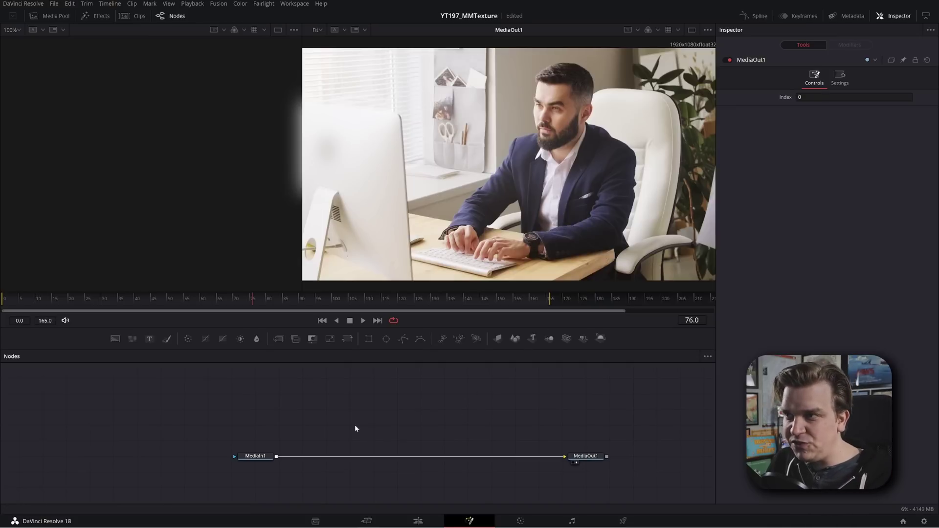
pyautogui.click(882, 17)
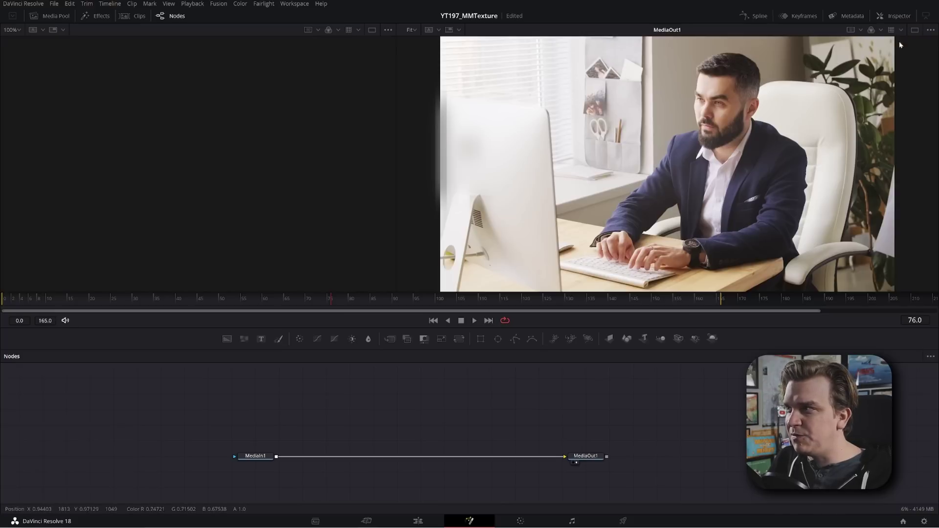
# Set up the viewers to show MediaOut1 and select the MediaIn1 node
pyautogui.click(371, 30)
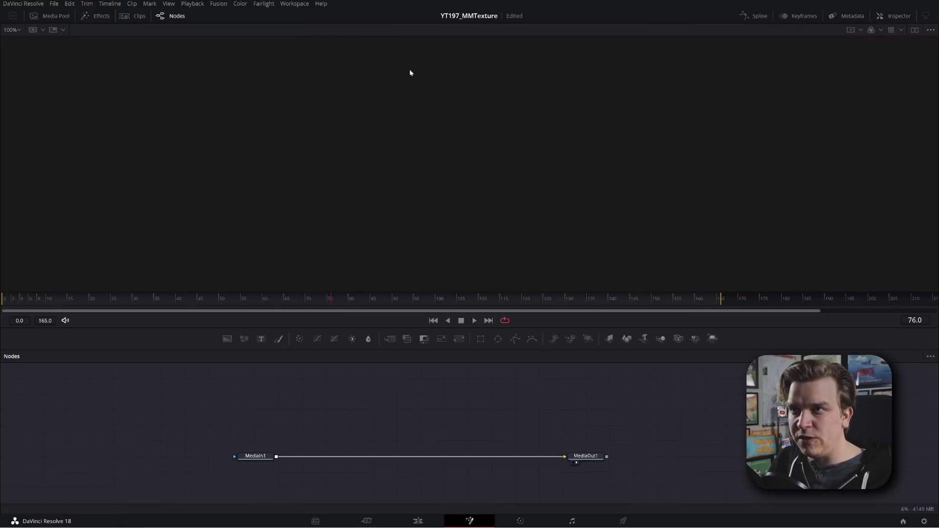
pyautogui.click(914, 30)
pyautogui.click(914, 31)
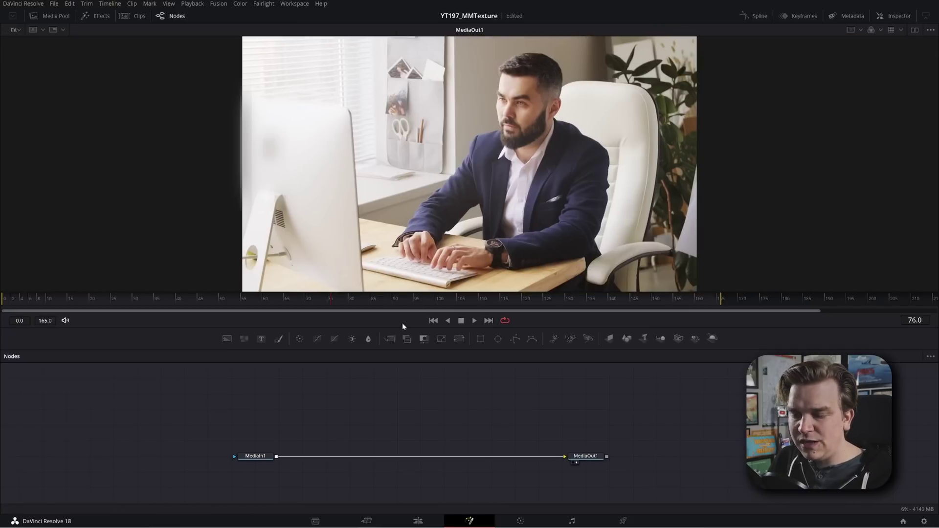
pyautogui.click(255, 456)
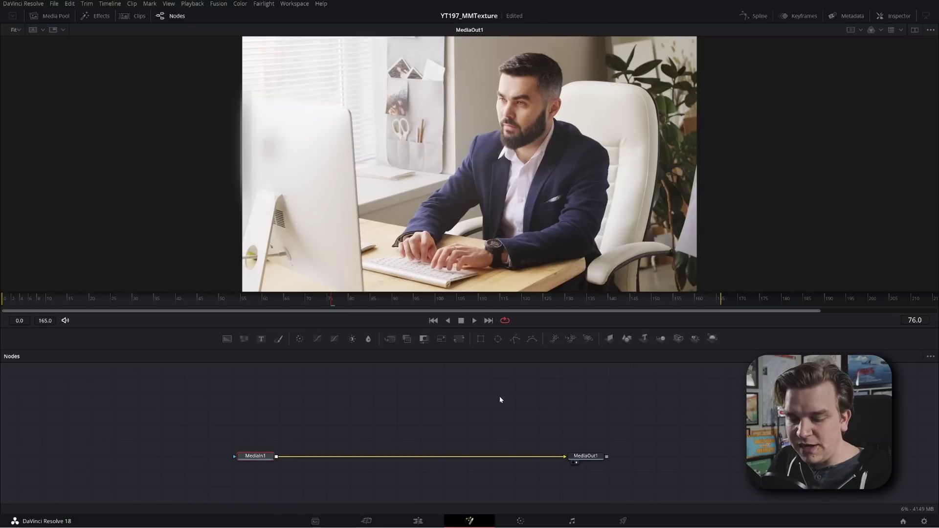
# Switch to dual viewers with MediaIn1 loaded in the left viewer
pyautogui.click(914, 30)
pyautogui.press('1')
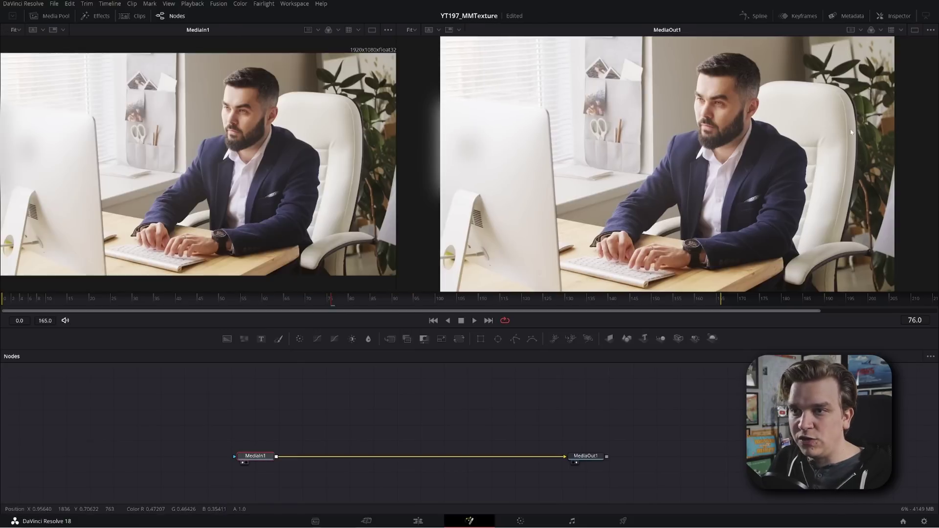
pyautogui.press('2')
pyautogui.press('1')
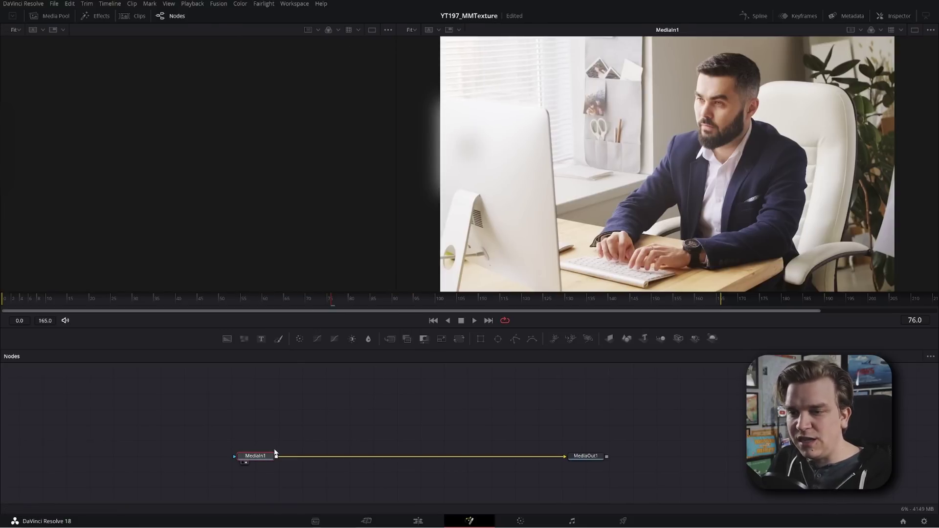
pyautogui.press('2')
pyautogui.press('1')
pyautogui.click(340, 416)
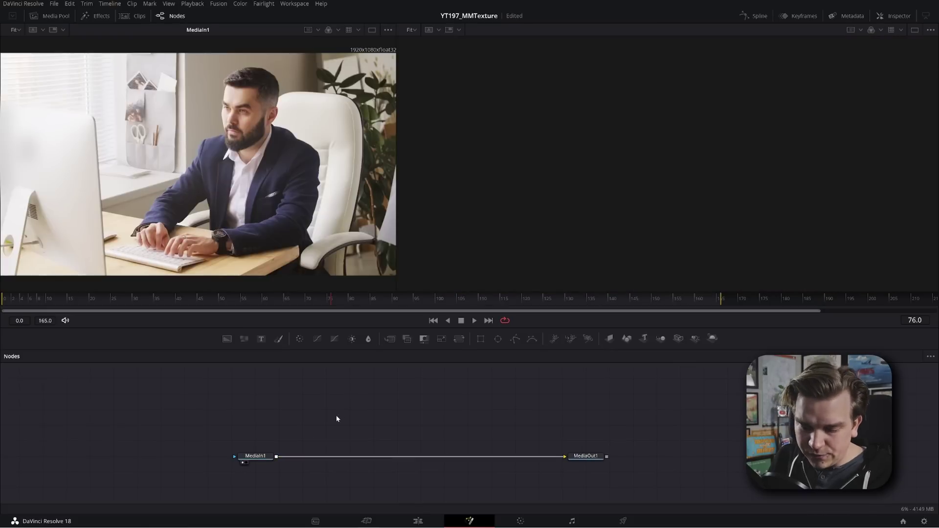
# Add a Color Corrector fed by MediaIn1 and show it in the right viewer
pyautogui.hotkey('shift', 'space')
pyautogui.write('cc')
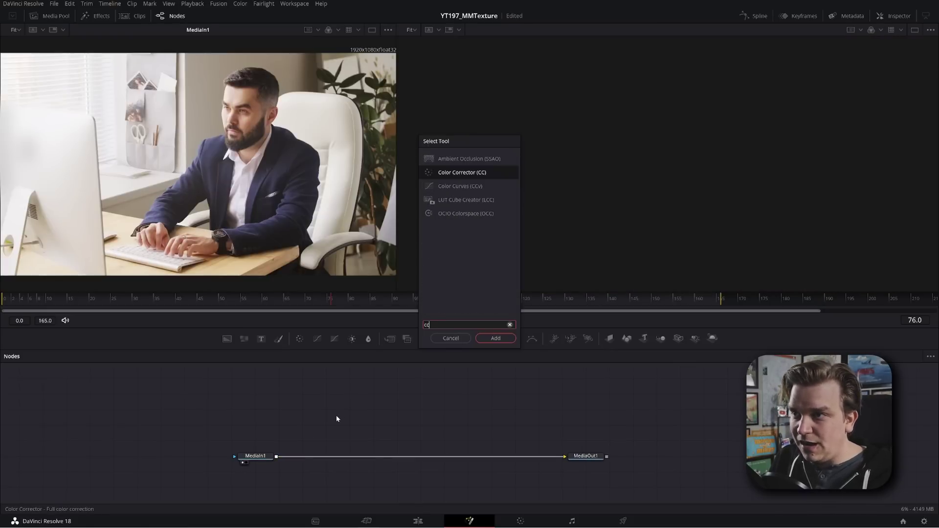
pyautogui.press('Return')
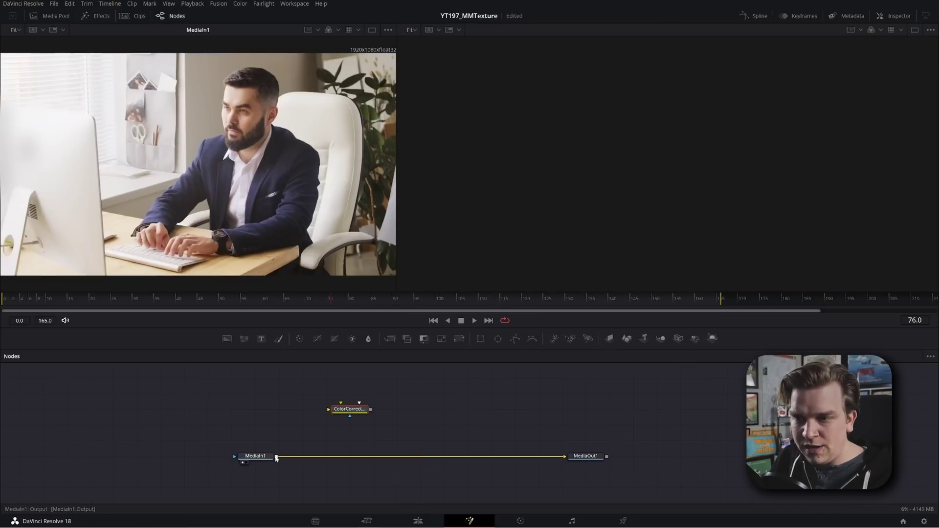
pyautogui.moveTo(276, 458); pyautogui.dragTo(328, 409)
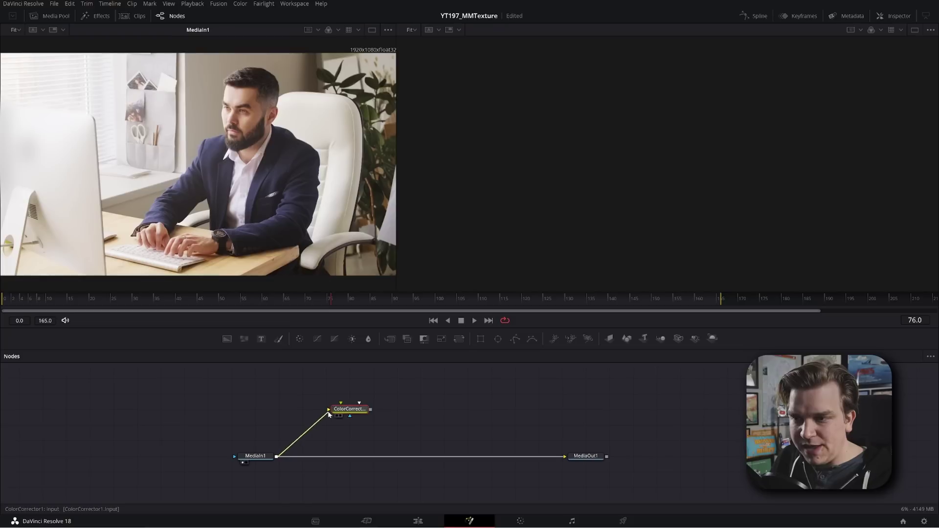
pyautogui.click(259, 458)
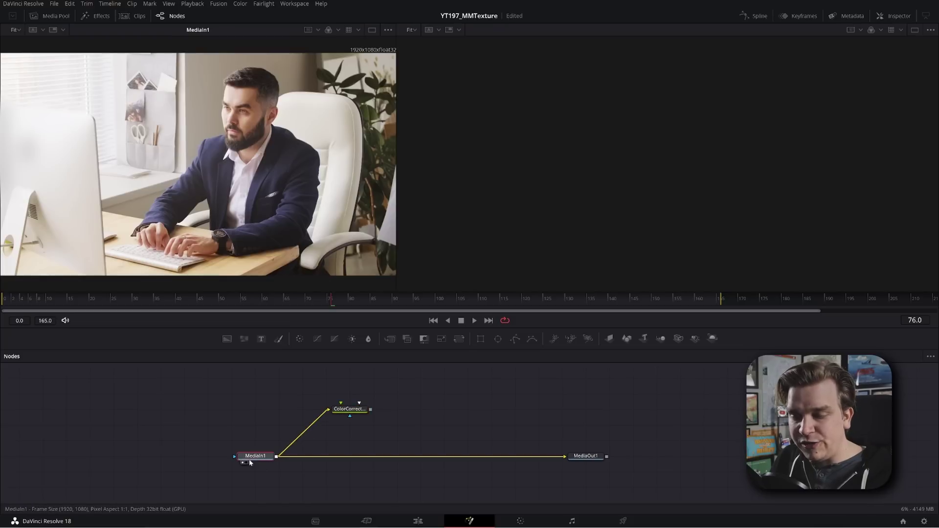
pyautogui.click(348, 414)
pyautogui.press('2')
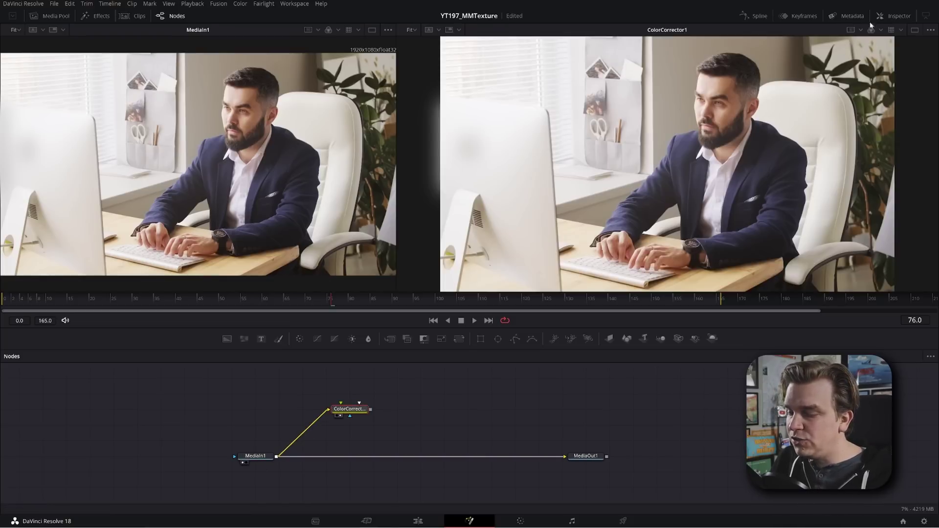
# Drop the Color Corrector's Saturation to 0 to preview, then delete the node
pyautogui.click(884, 17)
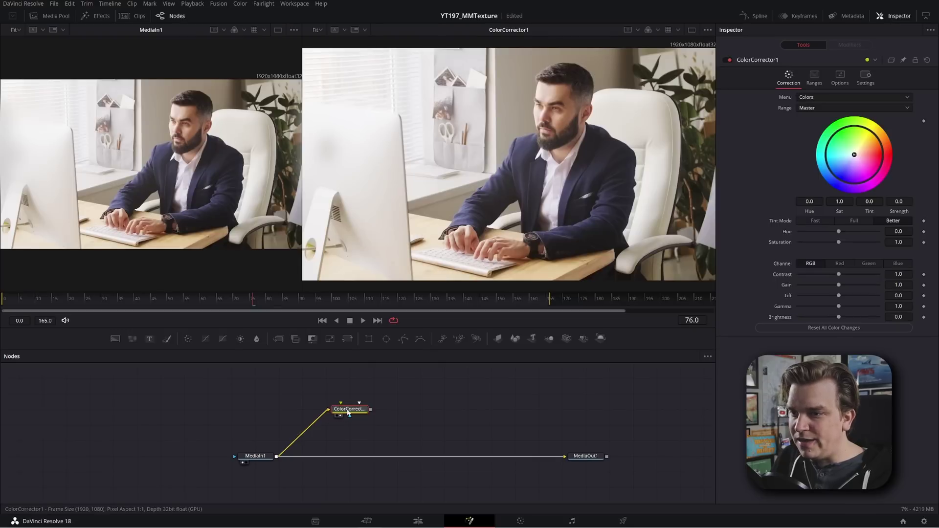
pyautogui.moveTo(839, 242); pyautogui.dragTo(798, 242)
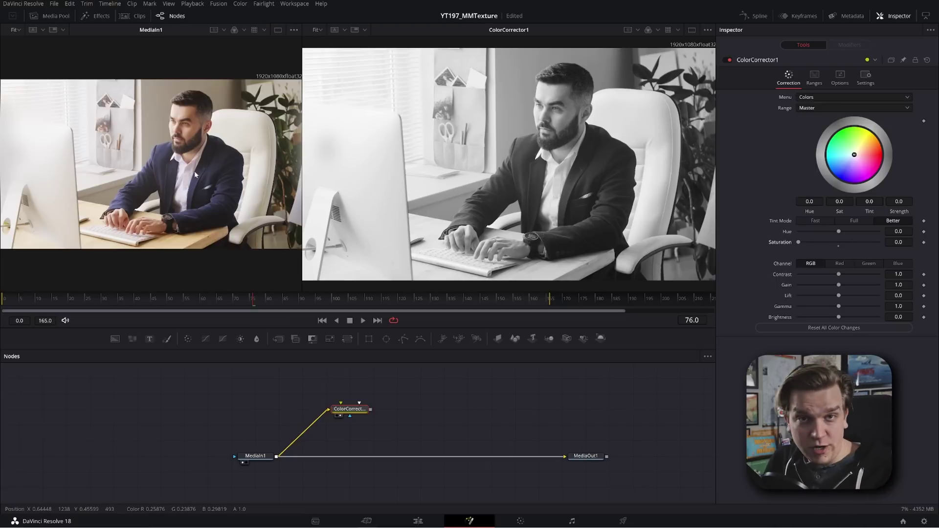
pyautogui.press('Delete')
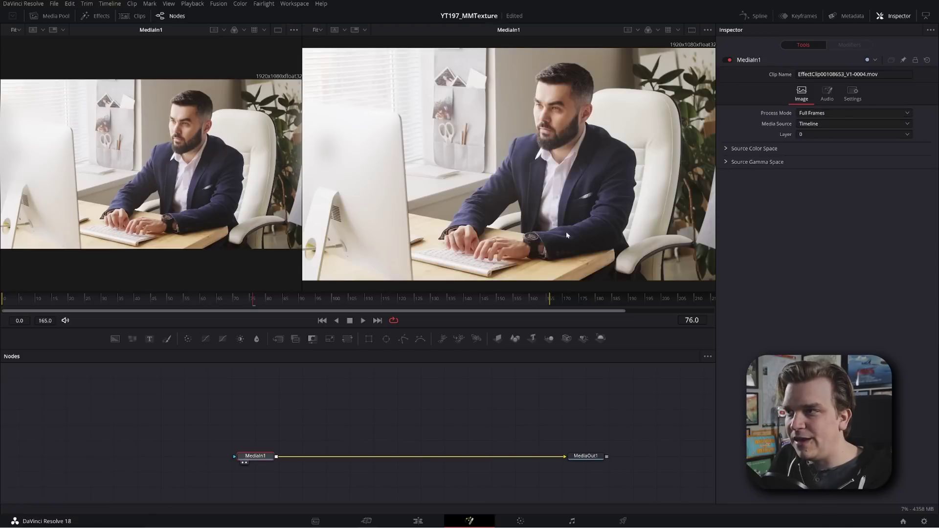
# In a single viewer, add a 'magic' search Magic Mask node fed by MediaIn1 and view it
pyautogui.click(692, 32)
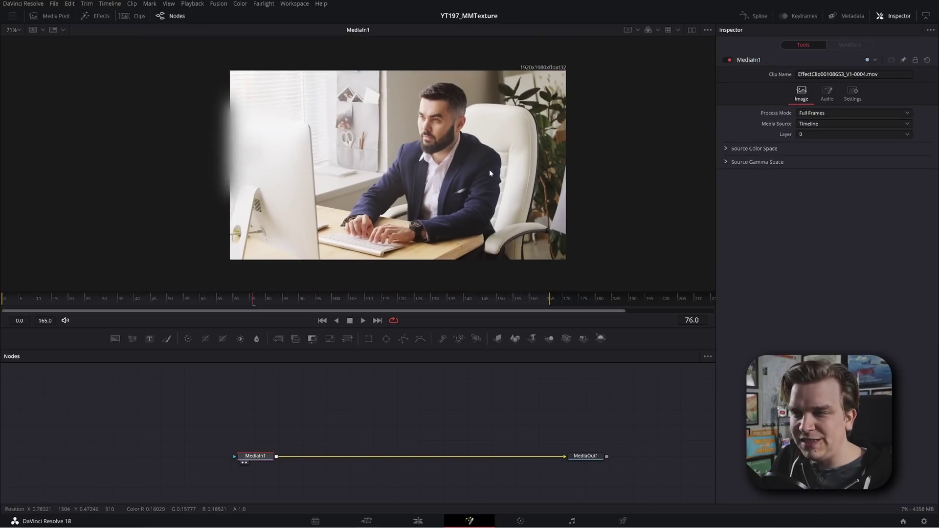
pyautogui.scroll(2, 489, 169)
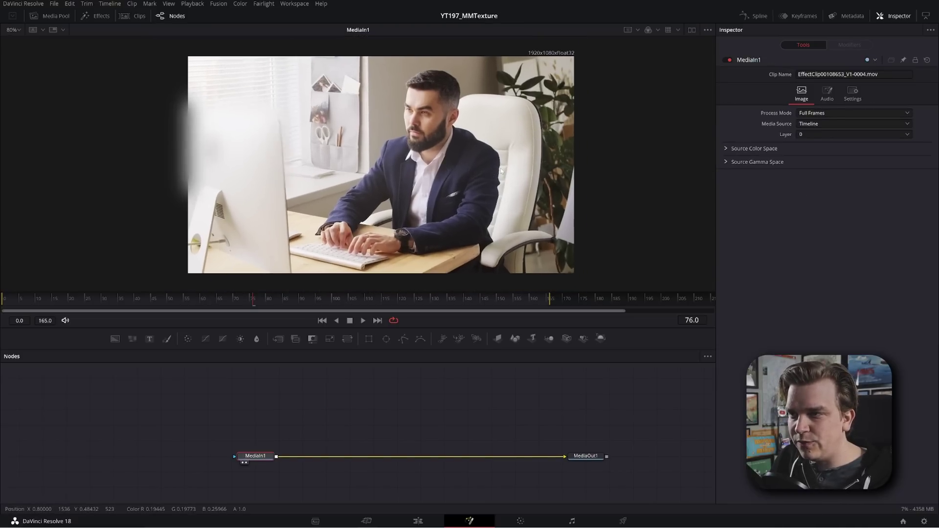
pyautogui.click(332, 411)
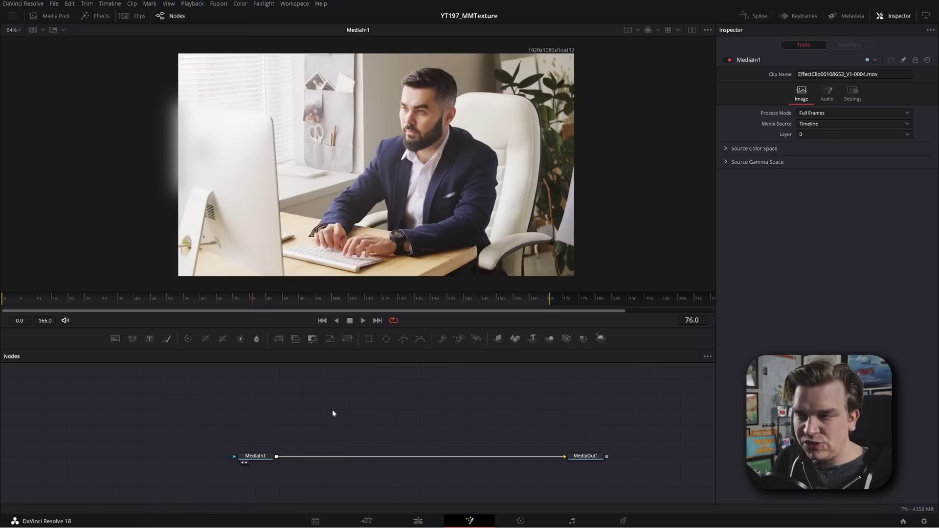
pyautogui.hotkey('shift', 'space')
pyautogui.write('cc')
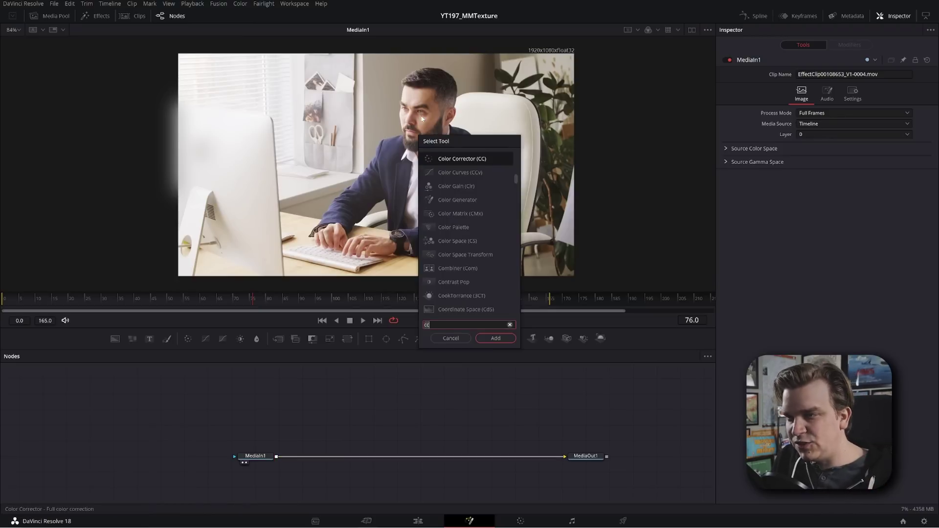
pyautogui.press('BackSpace')
pyautogui.press('BackSpace')
pyautogui.write('magic')
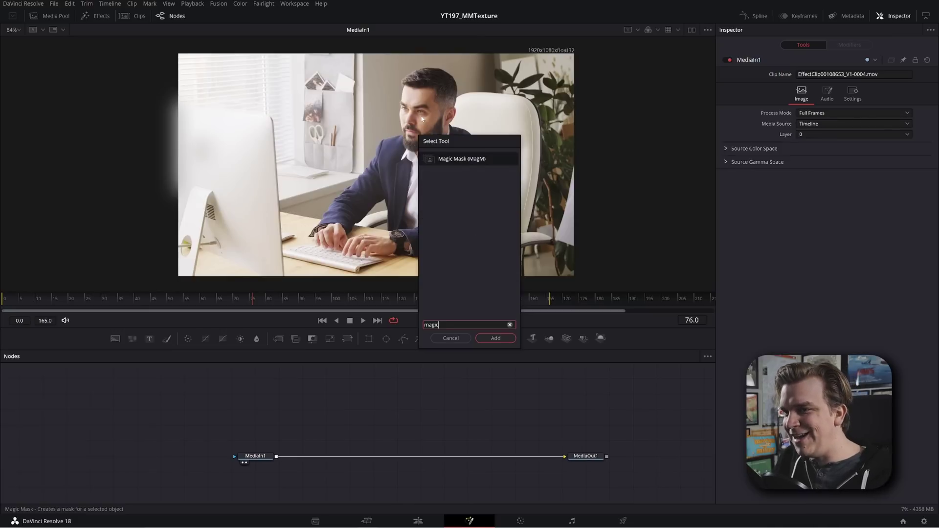
pyautogui.press('Return')
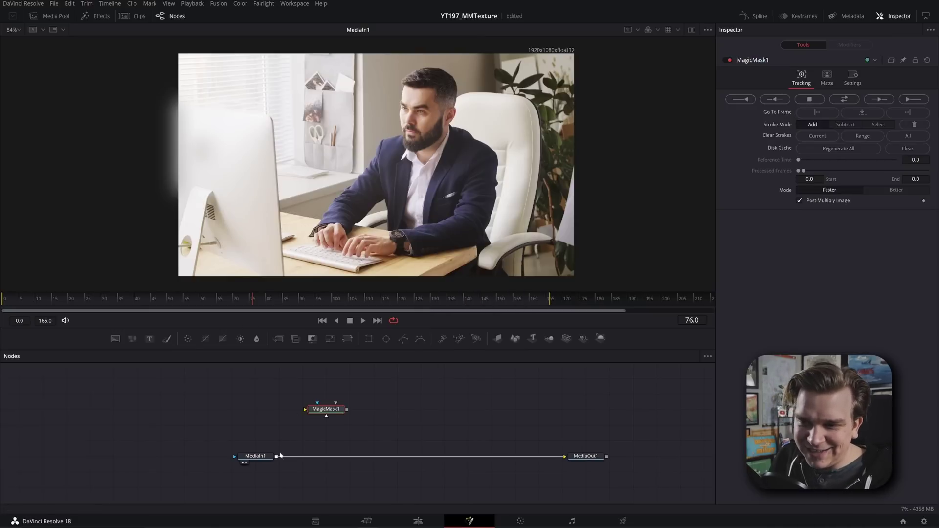
pyautogui.moveTo(278, 456); pyautogui.dragTo(346, 431)
pyautogui.press('1')
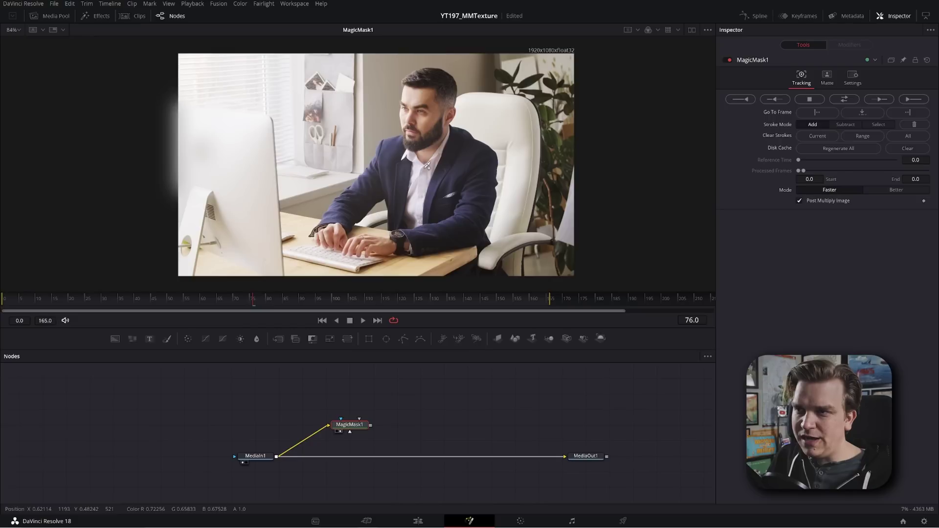
# Draw Magic Mask strokes down the shirt and on the collar with Post Multiply Image off
pyautogui.moveTo(428, 167); pyautogui.dragTo(414, 216)
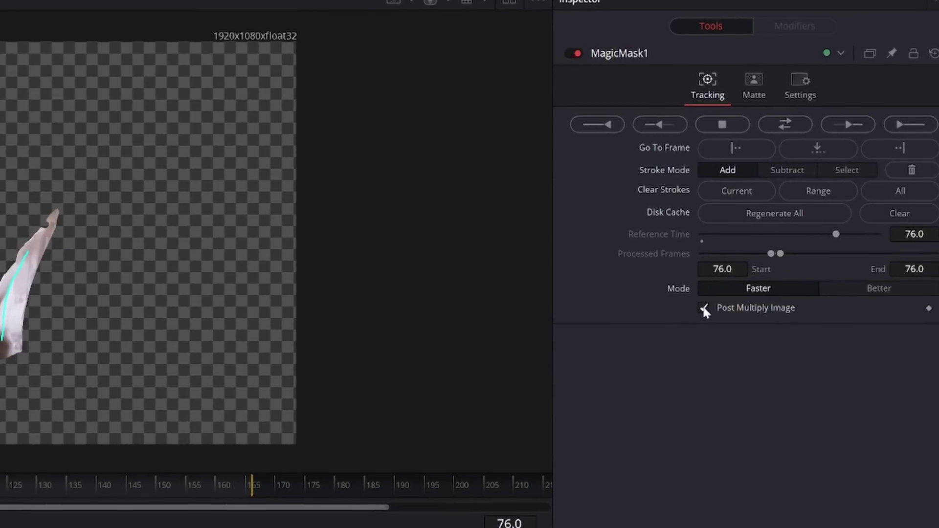
pyautogui.click(800, 201)
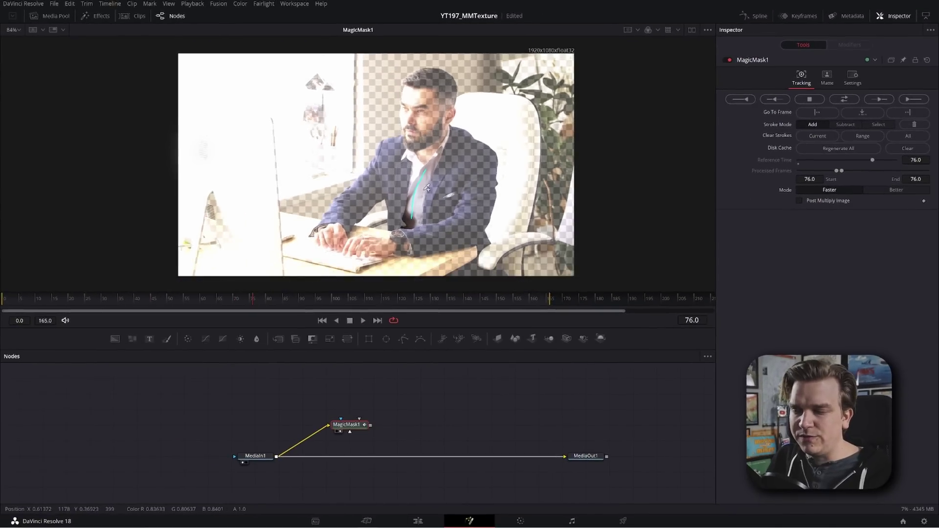
pyautogui.scroll(3, 426, 187)
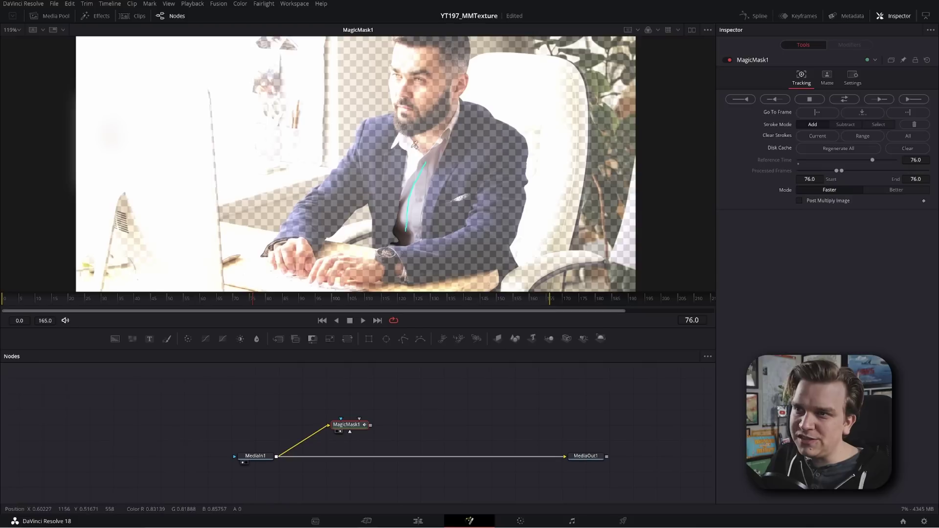
pyautogui.moveTo(409, 140); pyautogui.dragTo(424, 169)
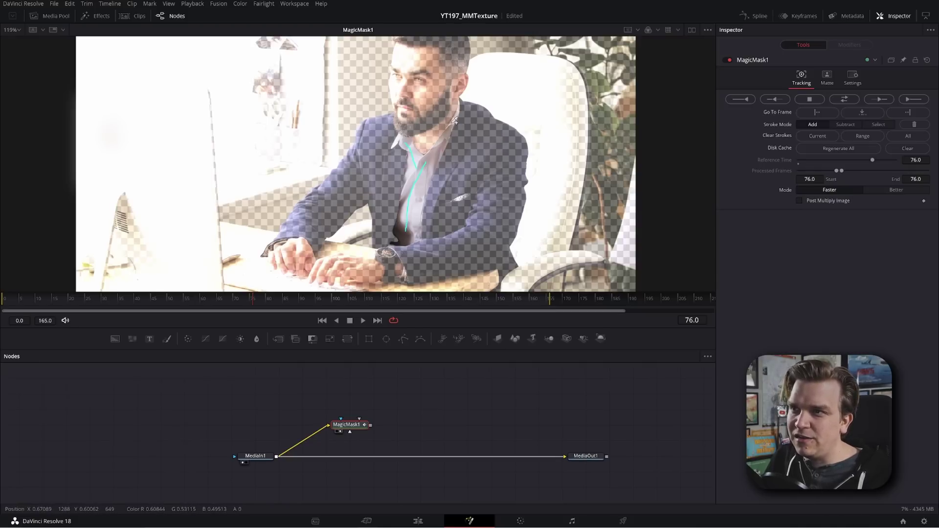
pyautogui.moveTo(455, 120); pyautogui.dragTo(451, 127)
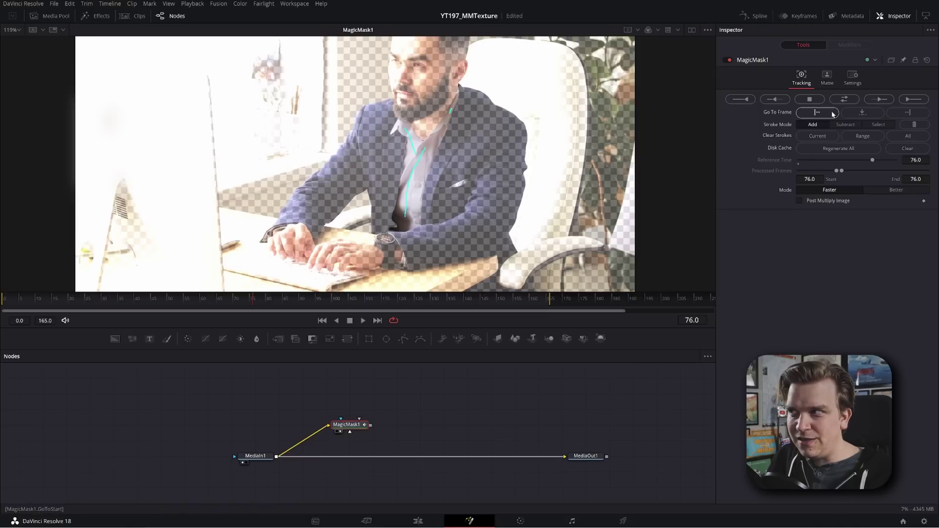
# Track the shirt mask bidirectionally across frames 0–165 and re-enable Post Multiply Image
pyautogui.click(844, 99)
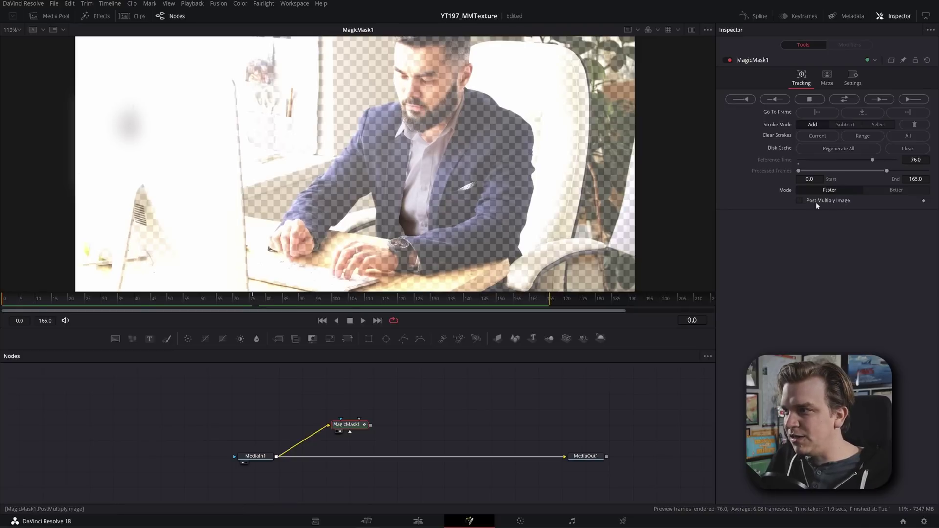
pyautogui.click(800, 201)
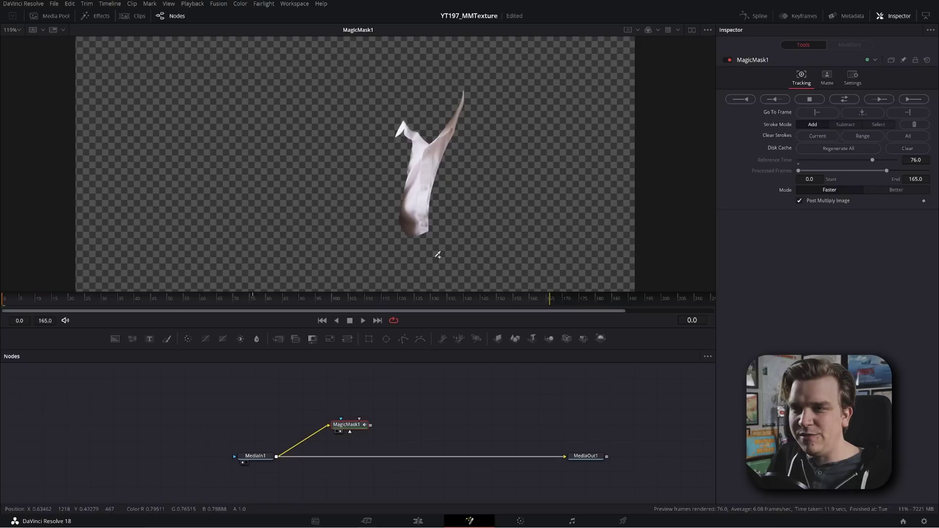
# At frame 76, add a mask stroke lower on the shirt and compare it with frame 95
pyautogui.click(254, 306)
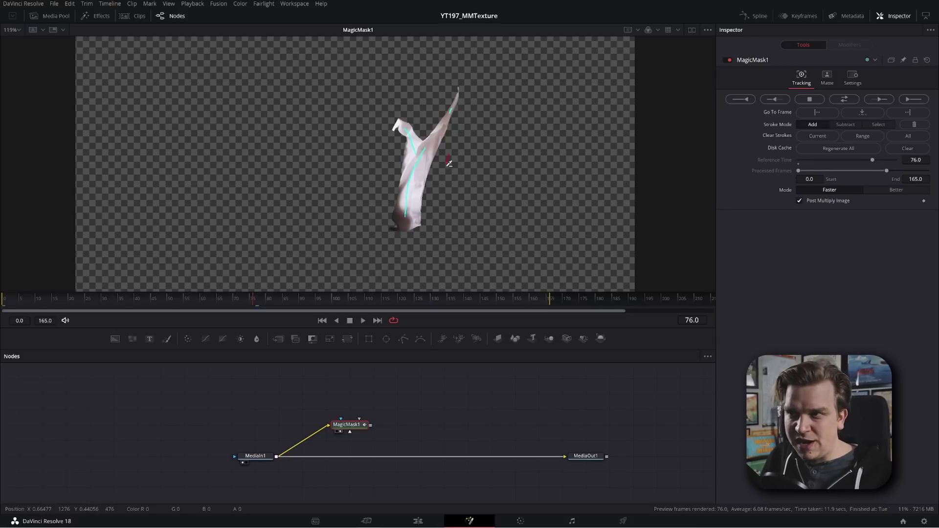
pyautogui.moveTo(449, 163); pyautogui.dragTo(447, 178)
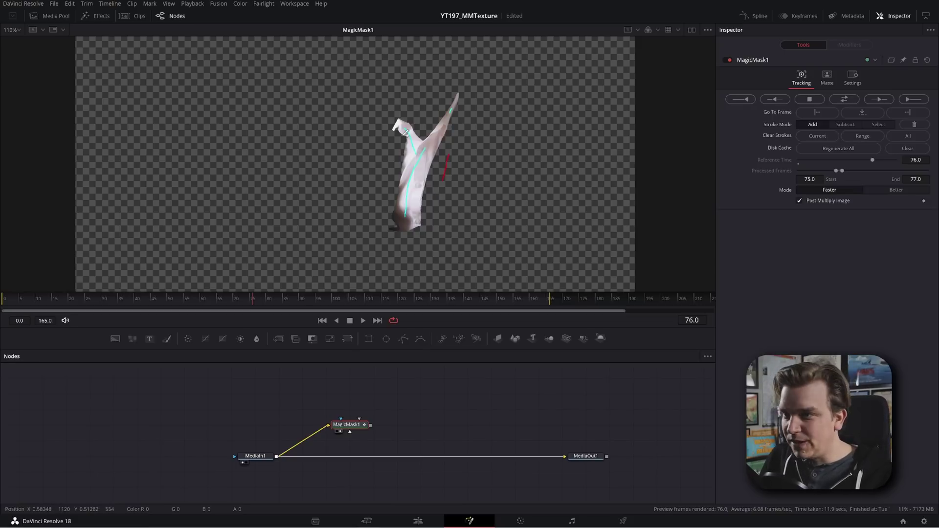
pyautogui.click(315, 300)
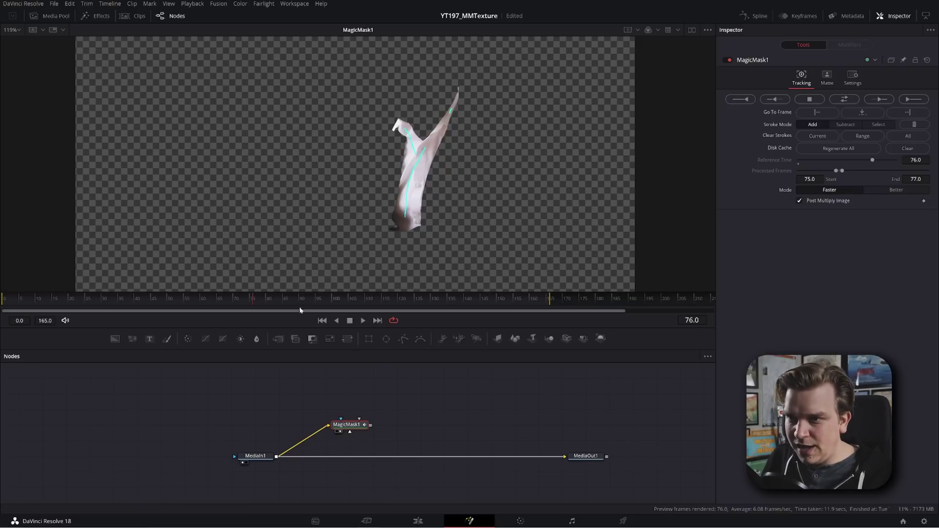
pyautogui.moveTo(311, 317); pyautogui.dragTo(258, 327)
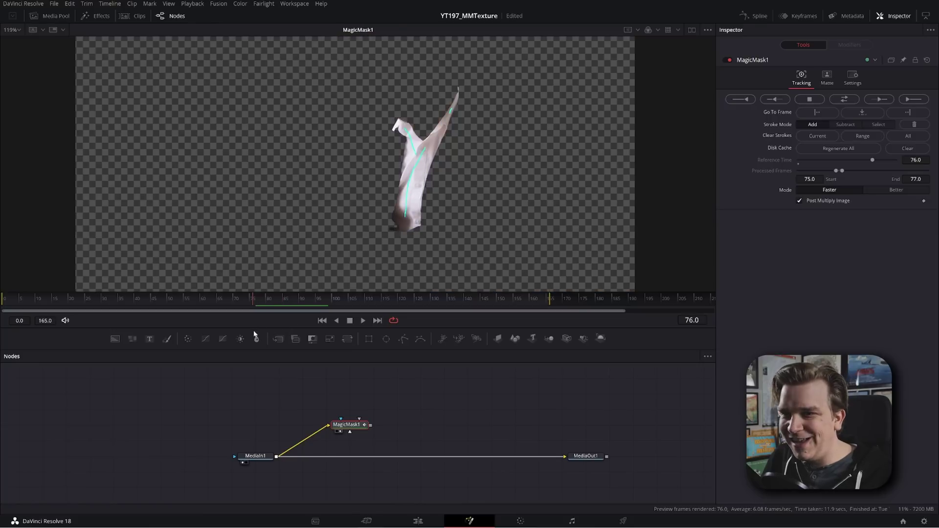
pyautogui.moveTo(348, 293); pyautogui.dragTo(255, 309)
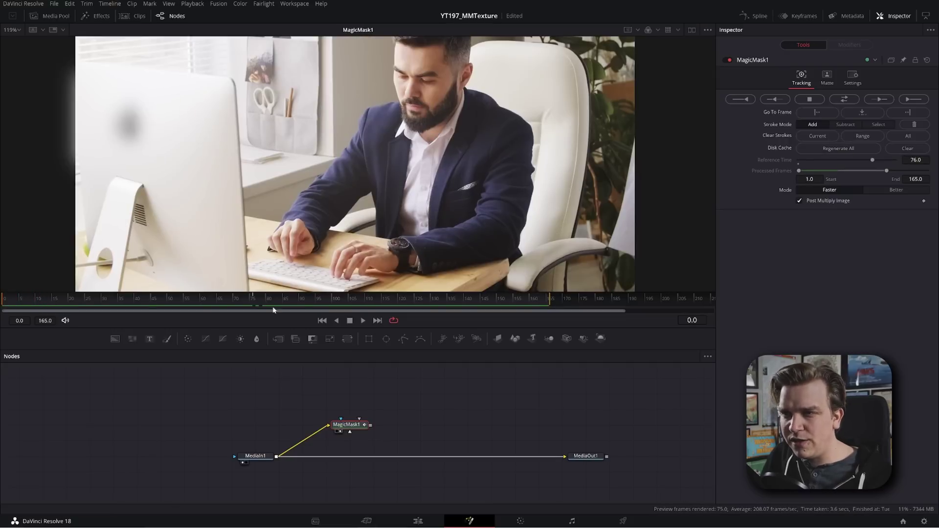
# Play back the tracked mask, then reset MagicMask1 to start over
pyautogui.click(255, 304)
pyautogui.press('space')
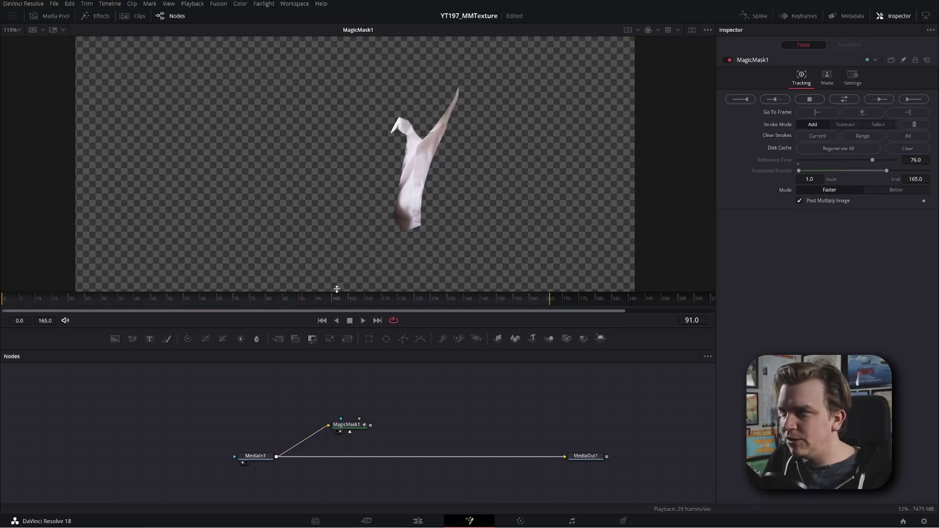
pyautogui.click(927, 61)
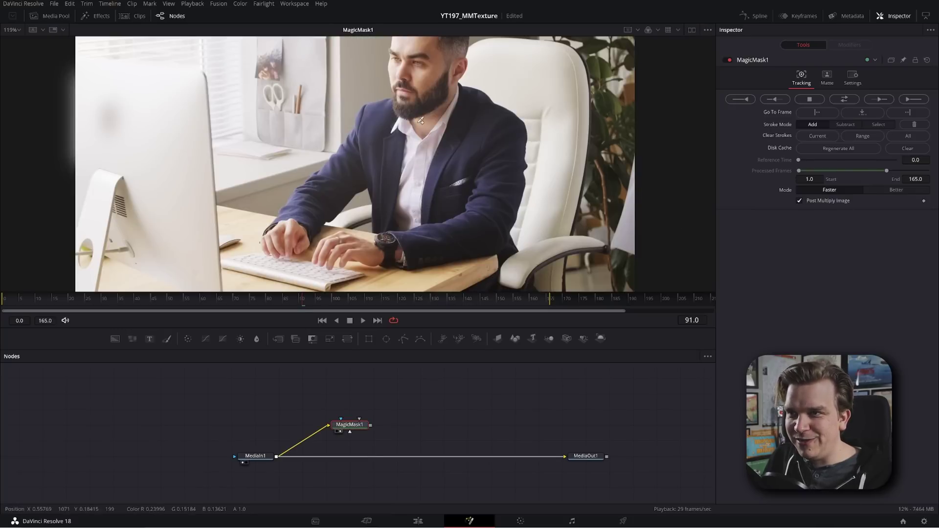
# Draw new shirt and collar strokes at frame 91, track them, and re-enable Post Multiply Image
pyautogui.moveTo(410, 129)
pyautogui.mouseDown()
pyautogui.moveTo(418, 180)
pyautogui.moveTo(400, 226)
pyautogui.mouseUp()
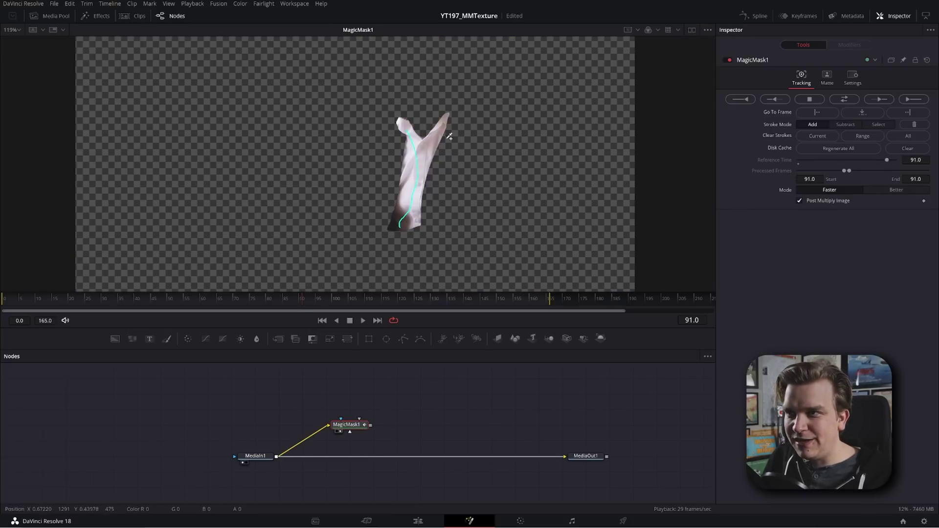
pyautogui.click(800, 201)
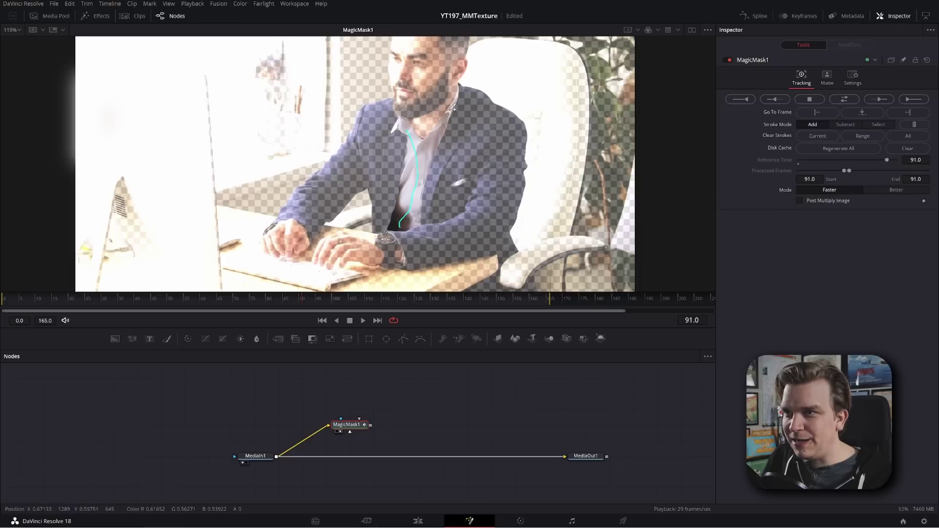
pyautogui.moveTo(448, 119); pyautogui.dragTo(450, 111)
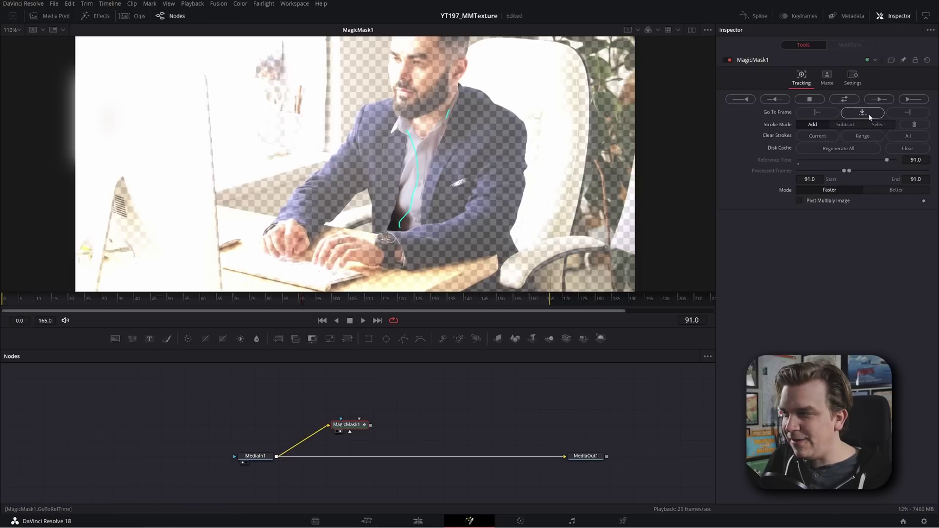
pyautogui.click(844, 99)
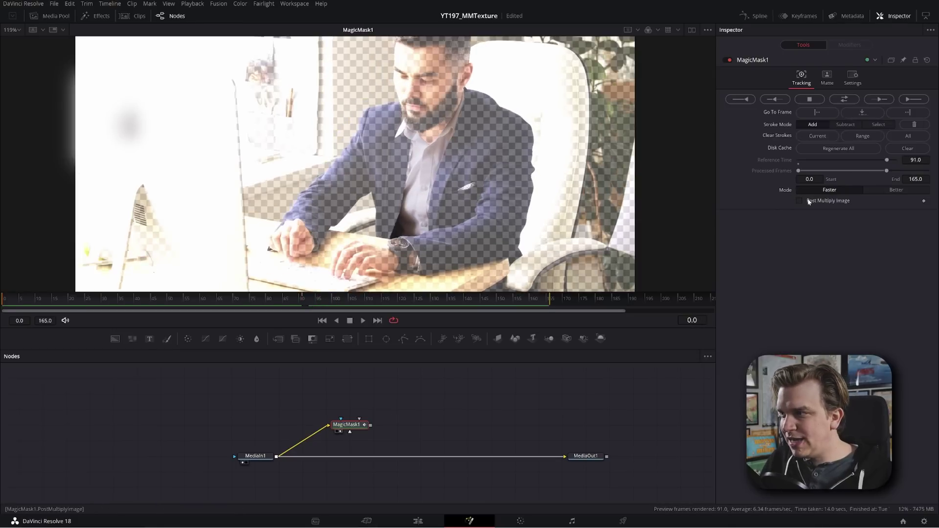
pyautogui.click(800, 201)
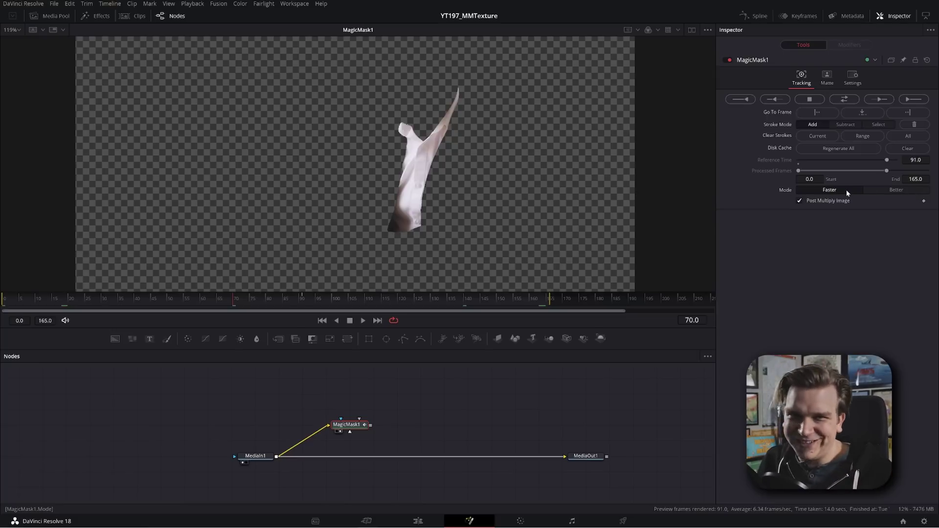
# Add a Background node after MagicMask1 and pick a pale off-white colour from the image
pyautogui.scroll(2, 363, 420)
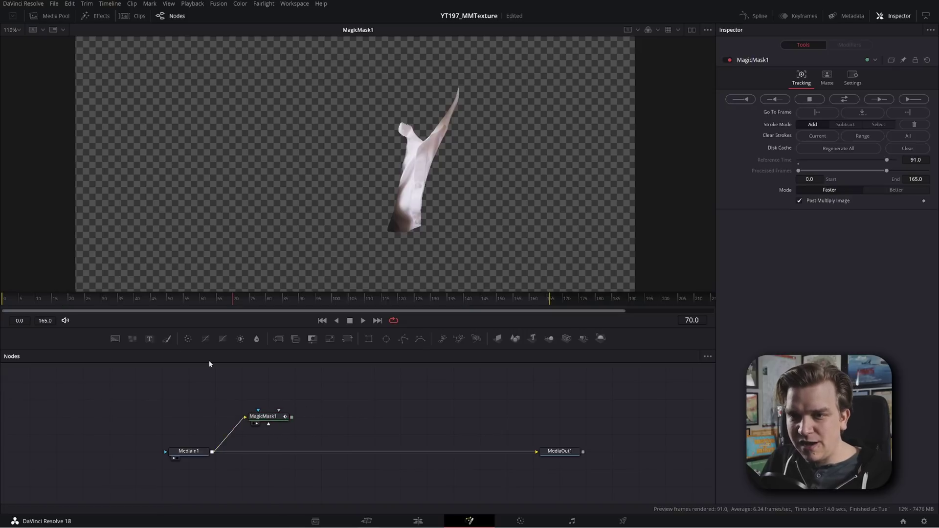
pyautogui.click(114, 339)
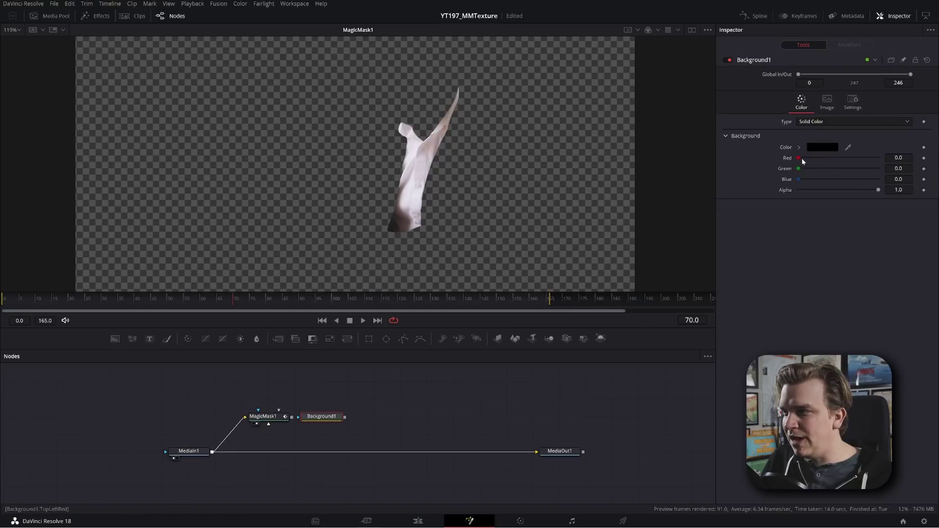
pyautogui.moveTo(802, 158); pyautogui.dragTo(881, 168)
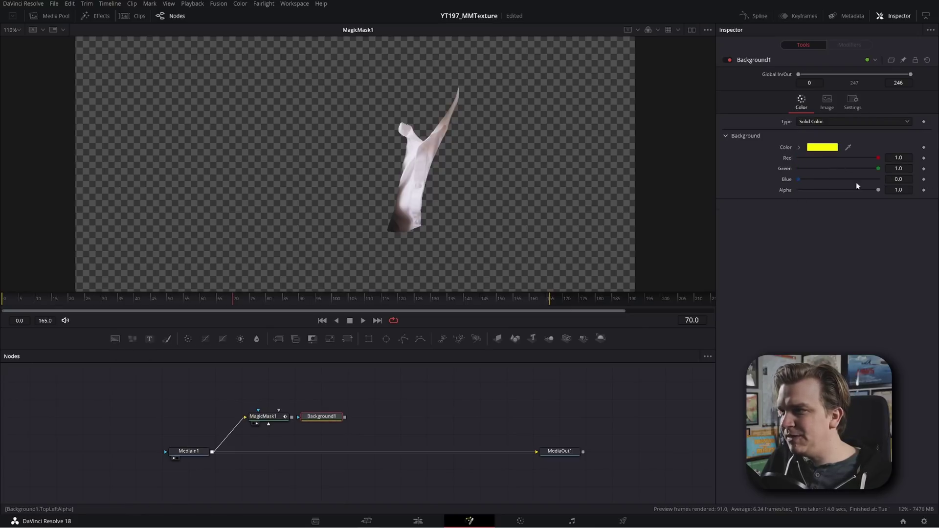
pyautogui.moveTo(802, 180); pyautogui.dragTo(880, 247)
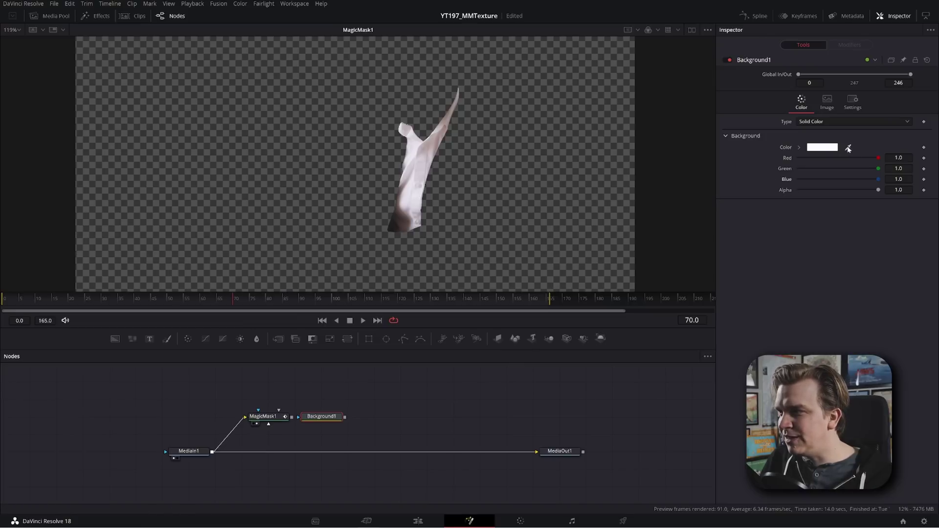
pyautogui.moveTo(708, 175); pyautogui.dragTo(412, 187)
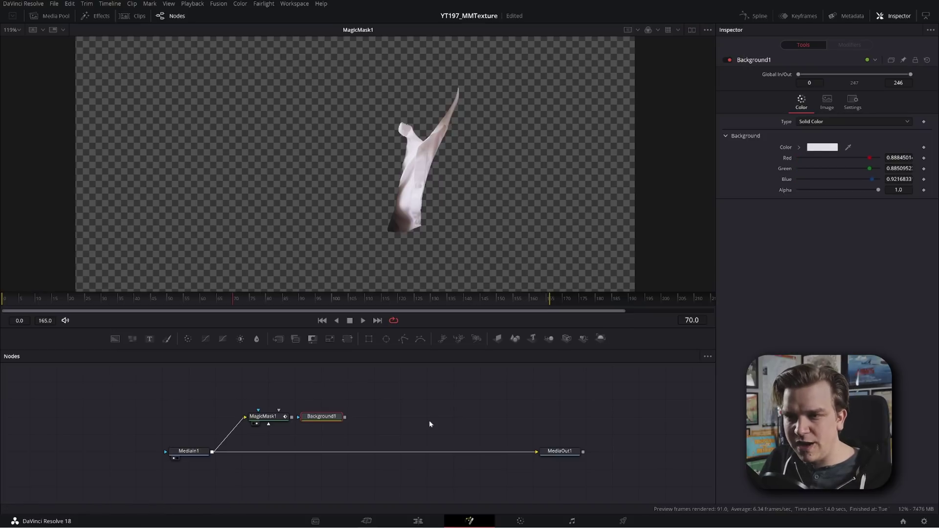
pyautogui.scroll(3, 354, 435)
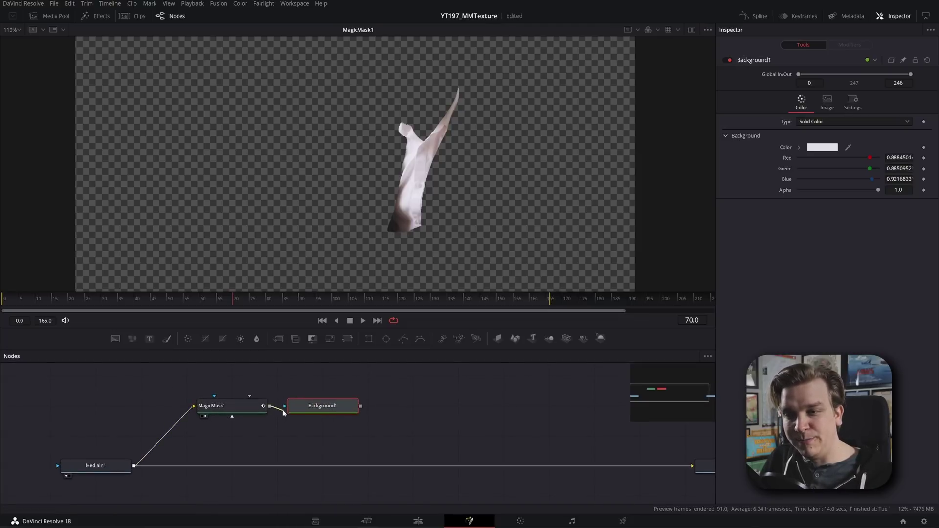
# Connect MagicMask1 to Background1's effect mask input and view Background1
pyautogui.moveTo(282, 423); pyautogui.dragTo(309, 406)
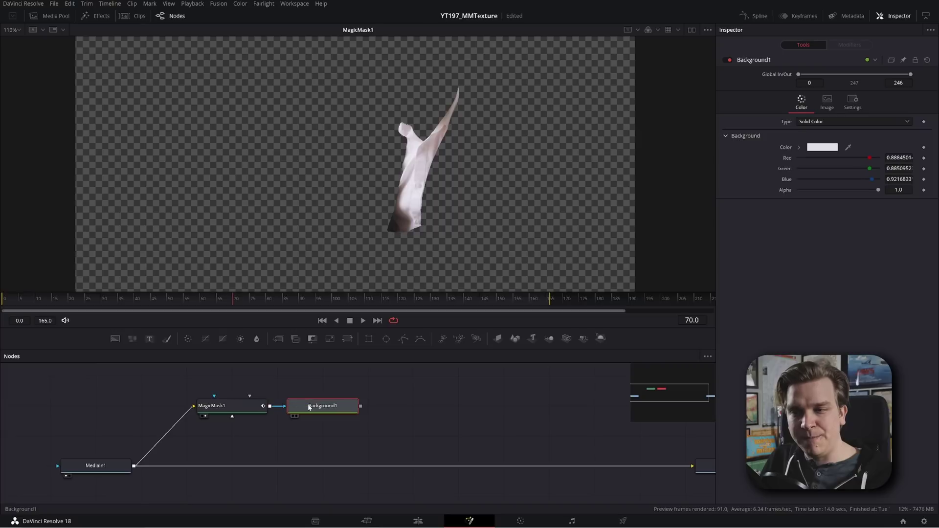
pyautogui.press('1')
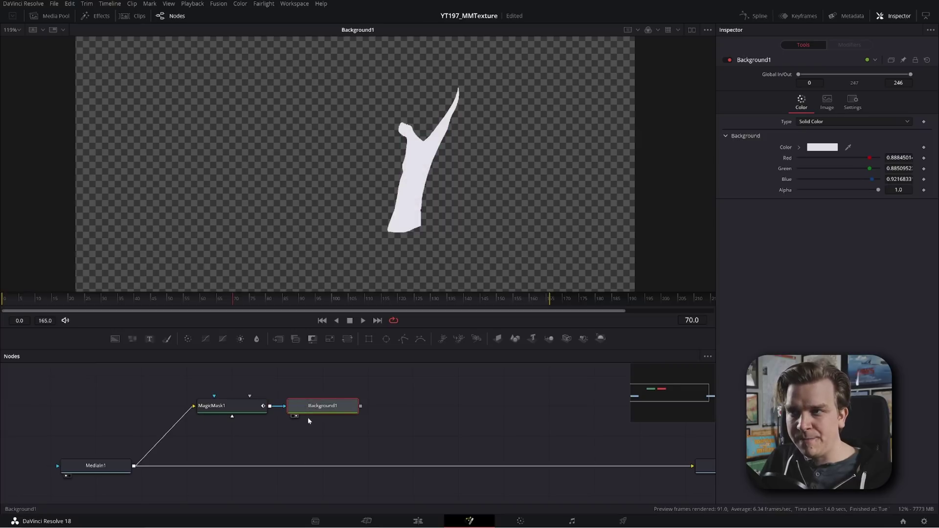
pyautogui.scroll(-3, 419, 412)
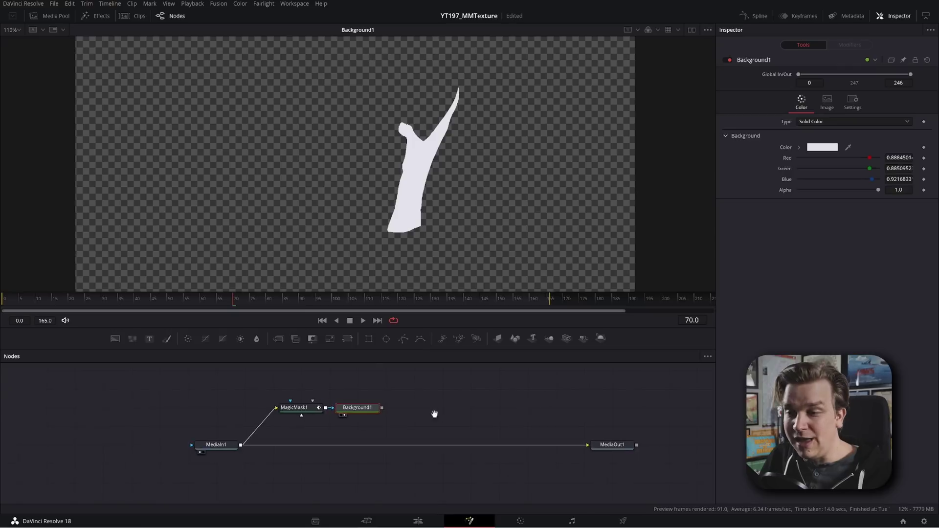
# Insert Merge1 between MediaIn1 and MediaOut1 with Background1 as foreground, and view it
pyautogui.hotkey('shift', 'space')
pyautogui.write('merg')
pyautogui.press('Return')
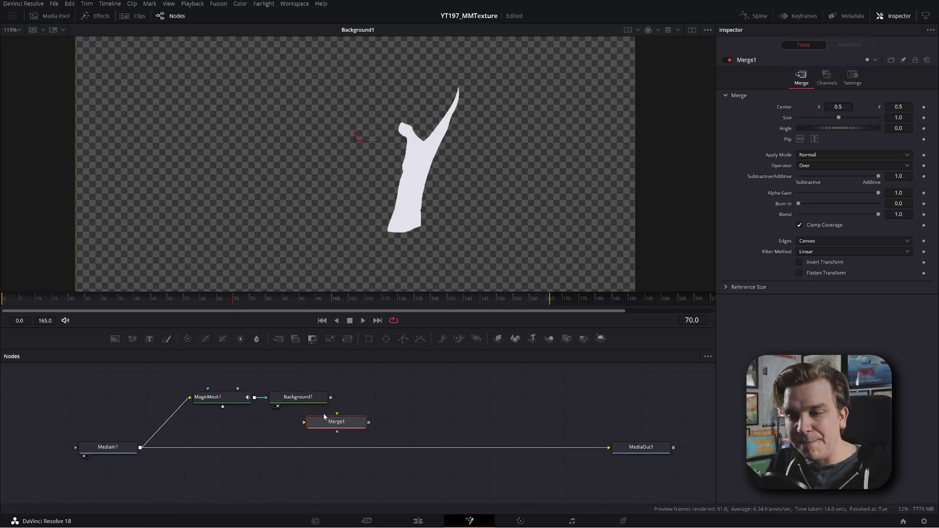
pyautogui.moveTo(329, 426); pyautogui.dragTo(304, 449)
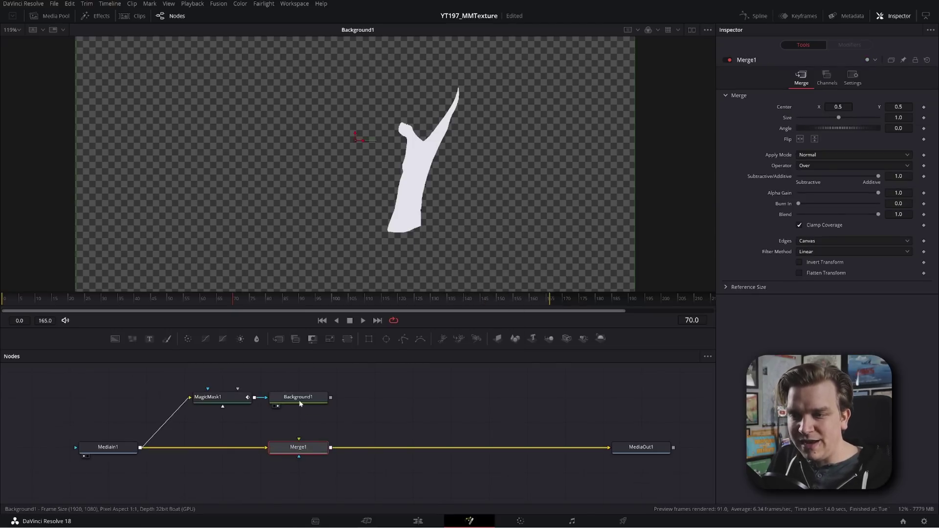
pyautogui.moveTo(330, 397); pyautogui.dragTo(302, 446)
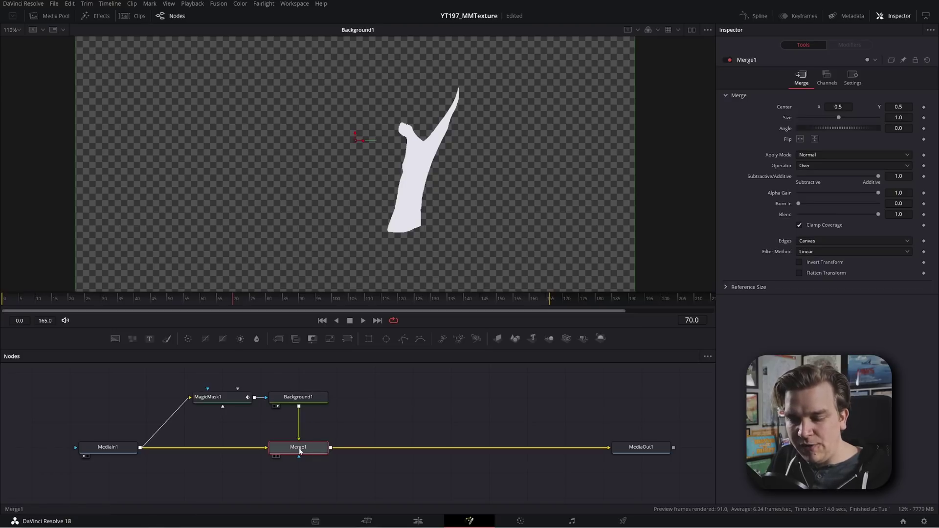
pyautogui.press('1')
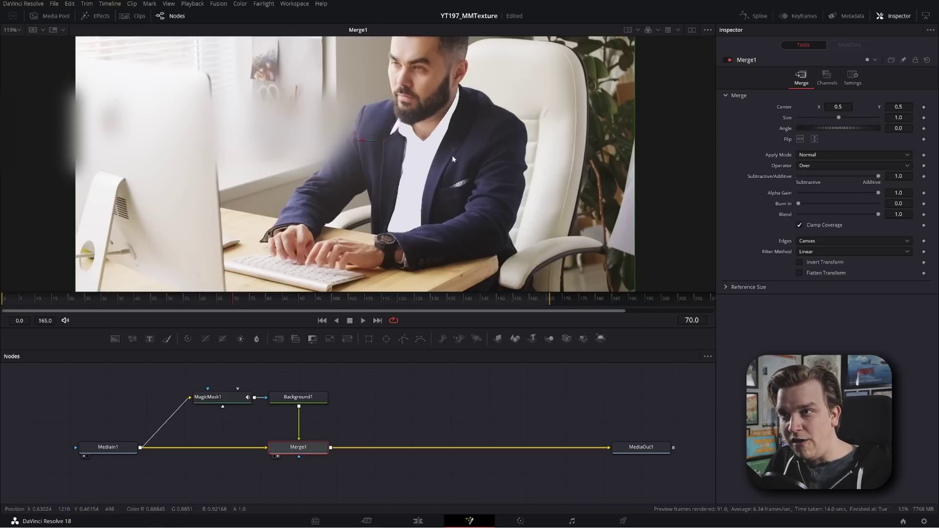
# Play back the merged composite and stop it
pyautogui.scroll(-4, 453, 159)
pyautogui.scroll(3, 423, 165)
pyautogui.press('space')
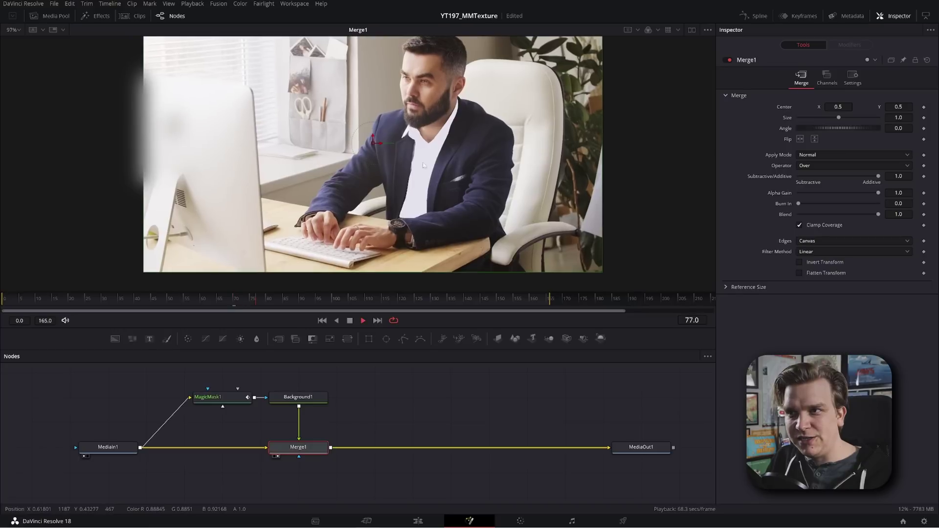
pyautogui.scroll(2, 423, 165)
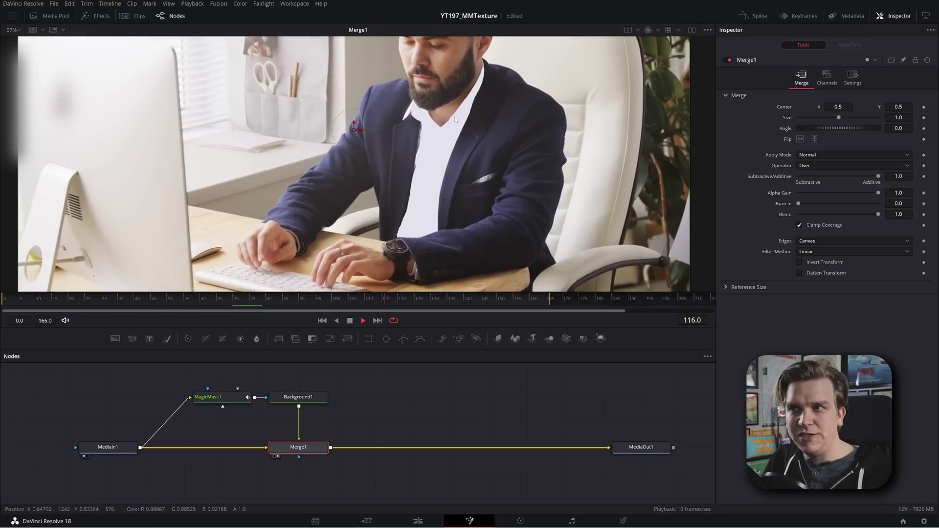
pyautogui.press('space')
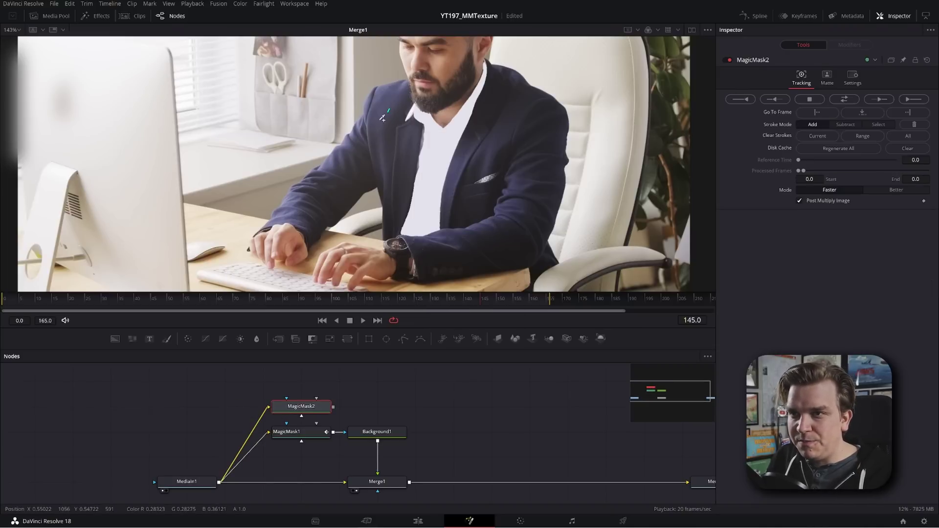
# Paint MagicMask2 strokes over the jacket's sleeves, front and lower edge, view it, and track bidirectionally
pyautogui.moveTo(382, 118); pyautogui.dragTo(302, 217)
pyautogui.moveTo(500, 99)
pyautogui.mouseDown()
pyautogui.moveTo(522, 201)
pyautogui.moveTo(473, 250)
pyautogui.moveTo(434, 258)
pyautogui.mouseUp()
pyautogui.moveTo(467, 215); pyautogui.dragTo(472, 231)
pyautogui.moveTo(397, 209); pyautogui.dragTo(391, 225)
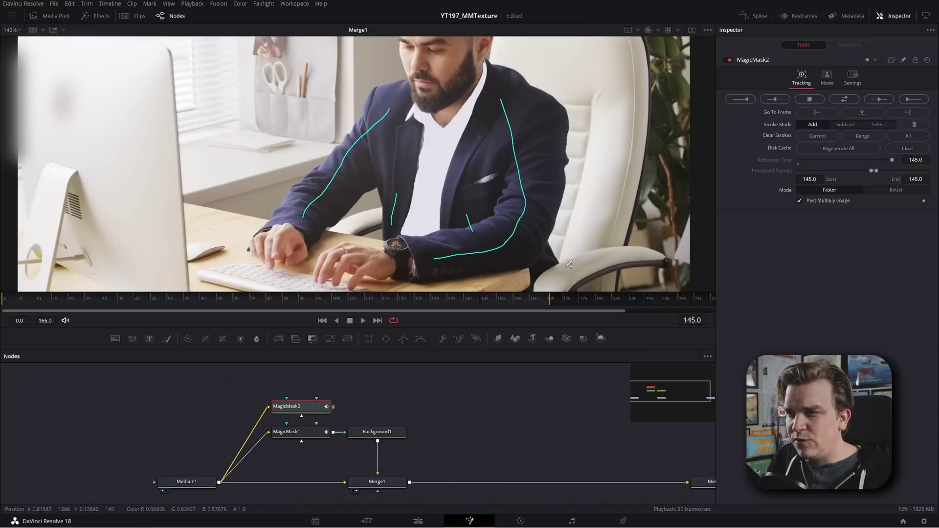
pyautogui.moveTo(530, 248); pyautogui.dragTo(542, 259)
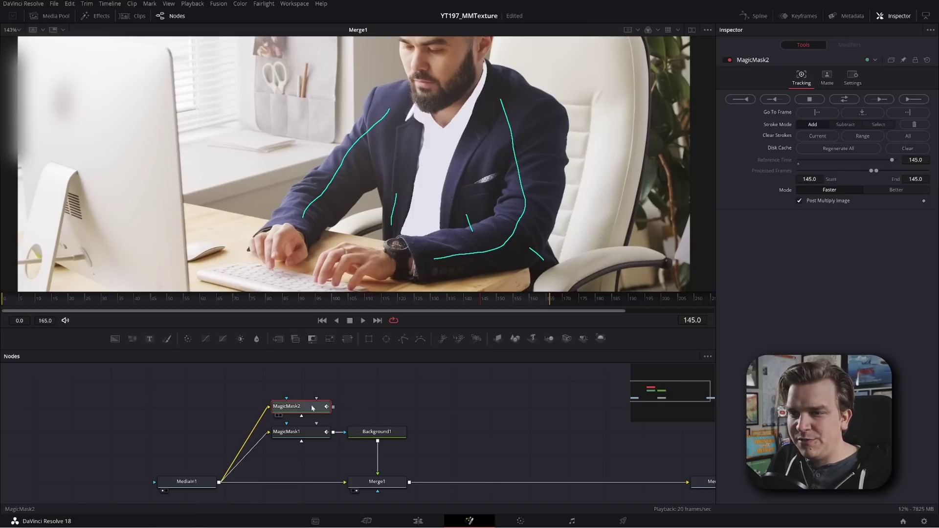
pyautogui.click(277, 416)
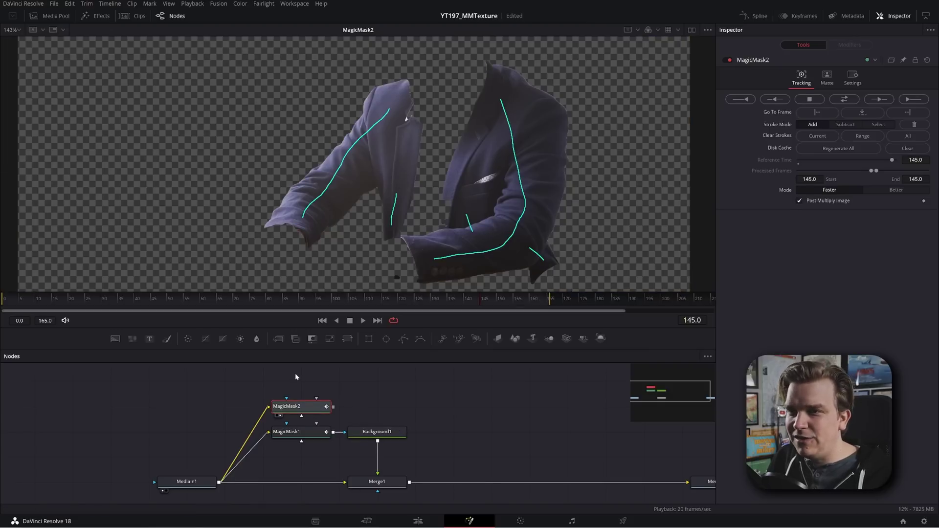
pyautogui.click(844, 99)
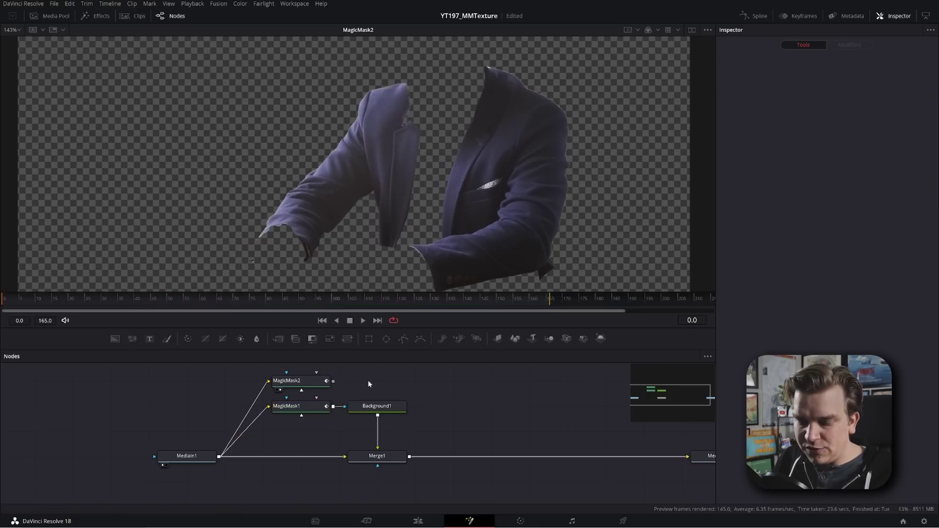
# Add a Background2 node filled with the jacket's dark navy colour using the eyedropper
pyautogui.hotkey('shift', 'space')
pyautogui.write('bg')
pyautogui.press('Return')
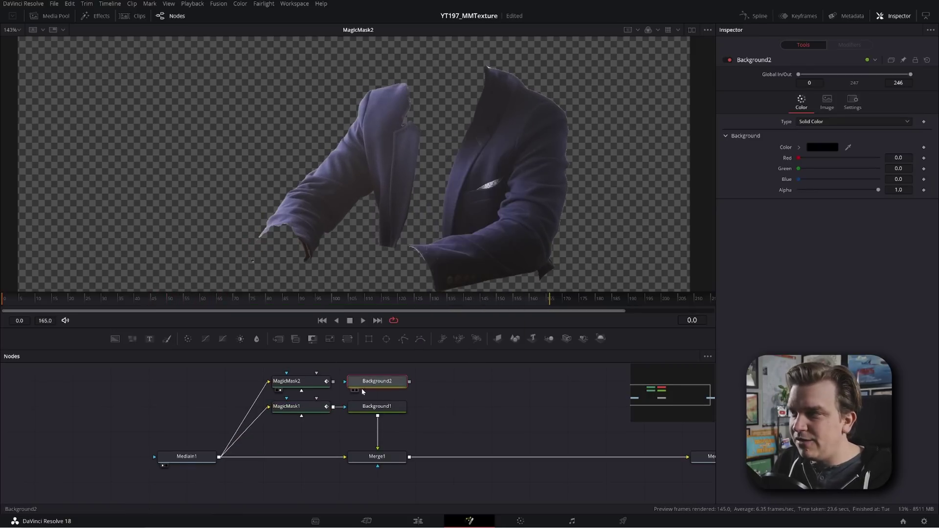
pyautogui.moveTo(848, 147); pyautogui.dragTo(508, 153)
# Mask Background2 with MagicMask2, view it, and nudge Blue to 0.214
pyautogui.moveTo(333, 382); pyautogui.dragTo(348, 381)
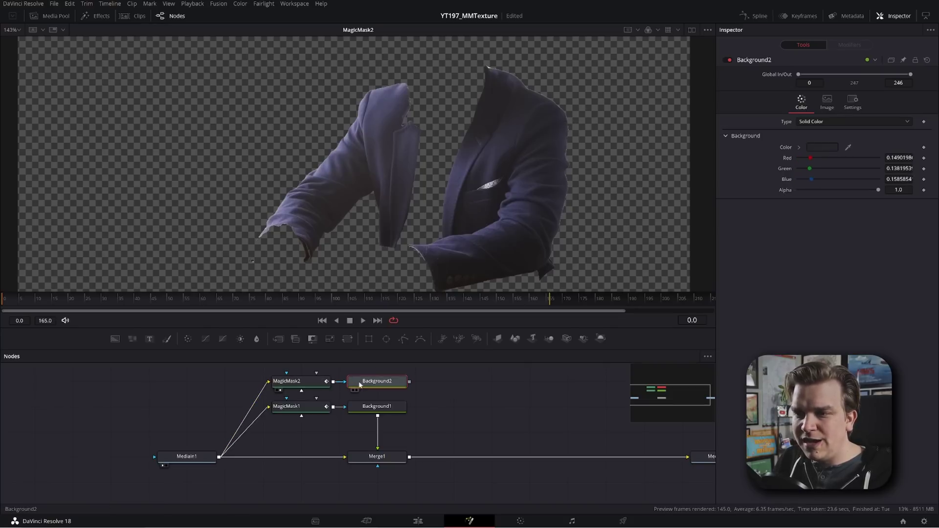
pyautogui.press('1')
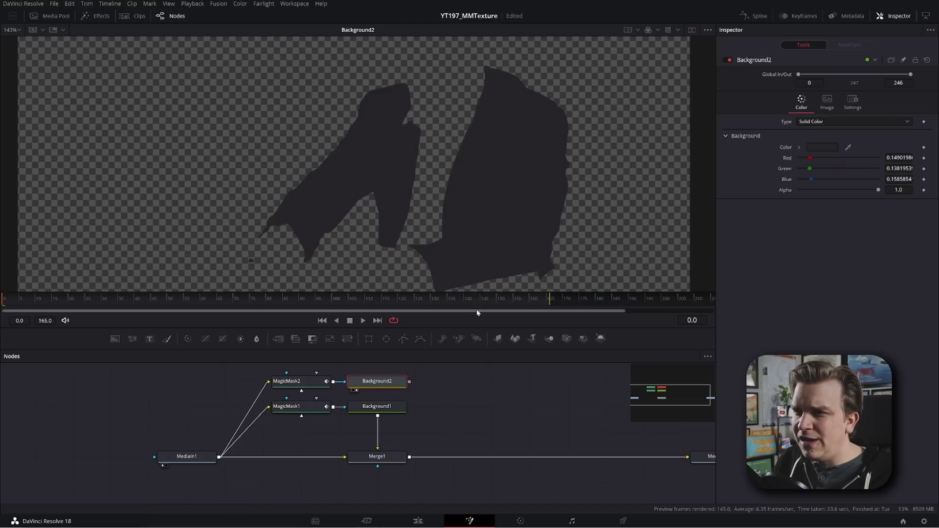
pyautogui.moveTo(816, 183); pyautogui.dragTo(815, 182)
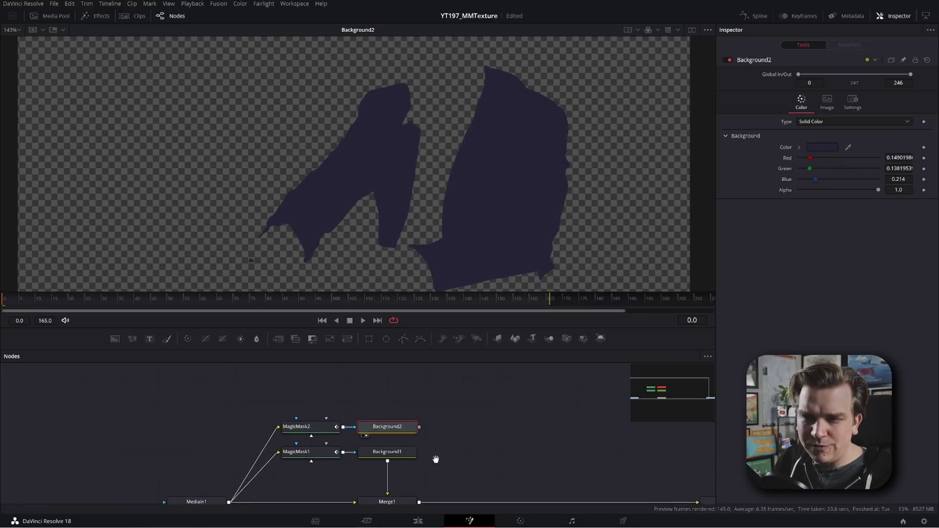
pyautogui.click(195, 500)
# Add a MagicMask3 node fed from MediaIn1 and view its output
pyautogui.press('1')
pyautogui.moveTo(196, 419); pyautogui.dragTo(181, 425)
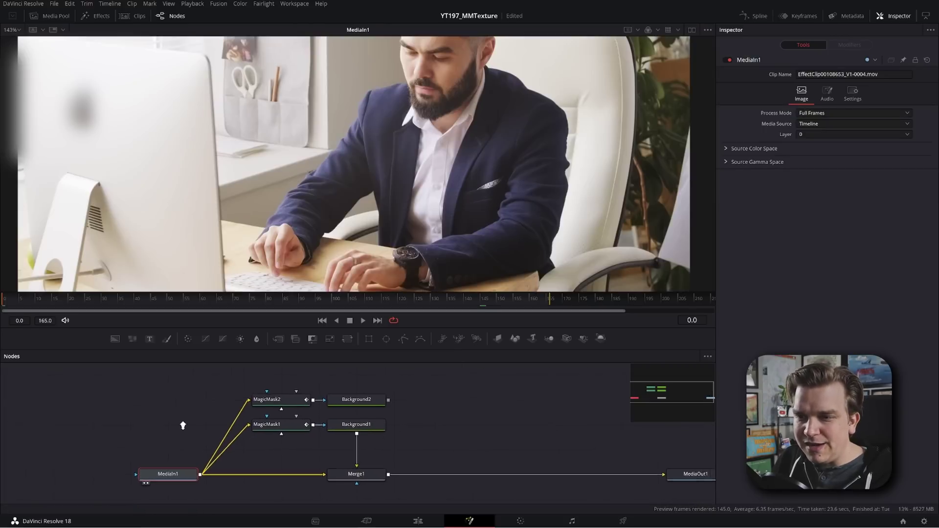
pyautogui.scroll(-2, 220, 401)
pyautogui.click(257, 379)
pyautogui.hotkey('shift', 'space')
pyautogui.write('mag')
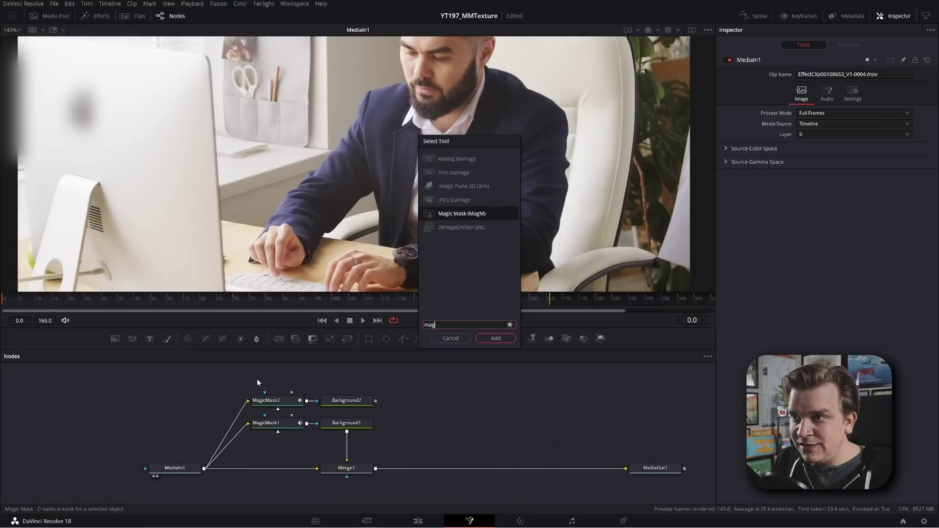
pyautogui.press('Return')
pyautogui.moveTo(205, 472); pyautogui.dragTo(274, 381)
pyautogui.press('1')
# Stroke both hands in MagicMask3, track it bidirectionally, and play back the result
pyautogui.moveTo(269, 239); pyautogui.dragTo(292, 264)
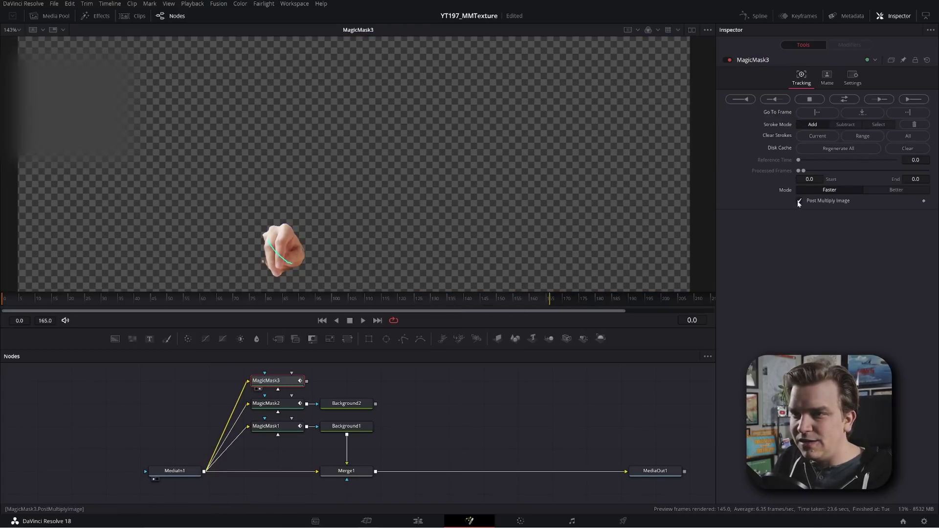
pyautogui.click(799, 201)
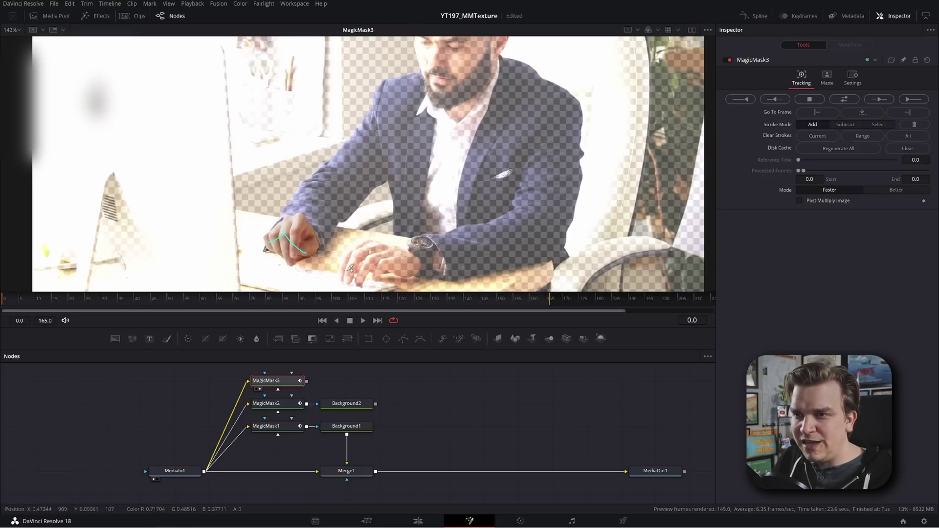
pyautogui.moveTo(403, 262); pyautogui.dragTo(411, 259)
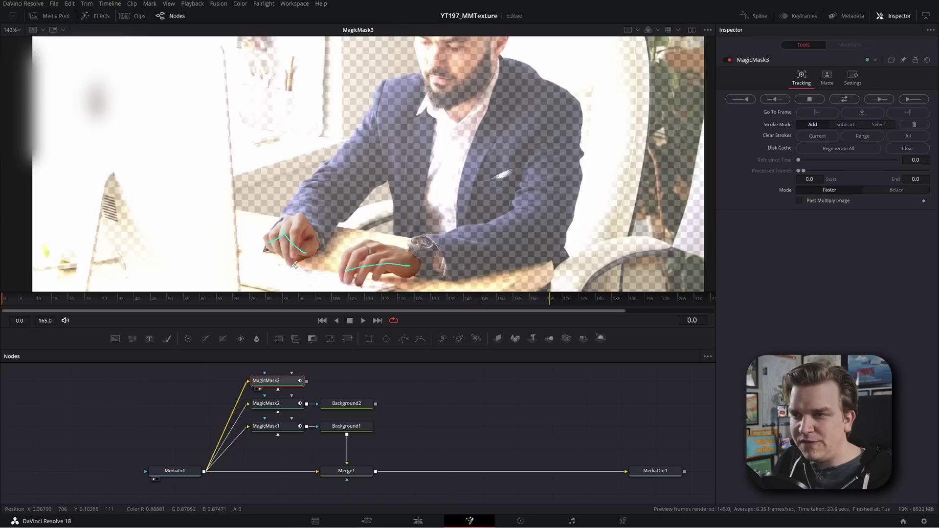
pyautogui.click(845, 99)
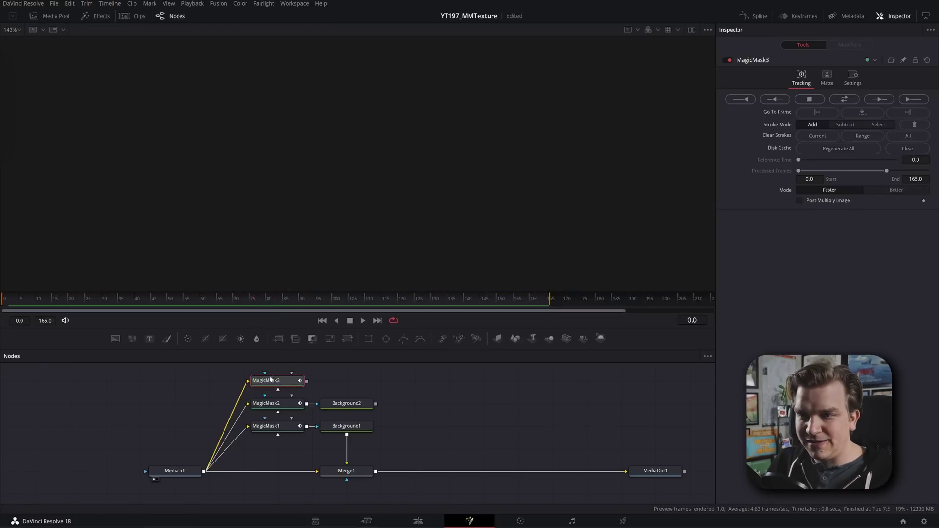
pyautogui.press('1')
pyautogui.click(800, 200)
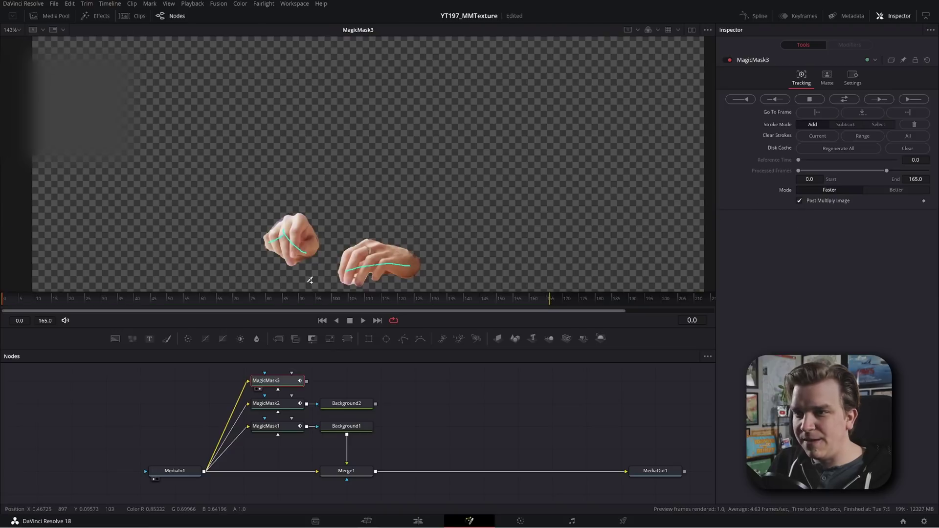
pyautogui.click(363, 320)
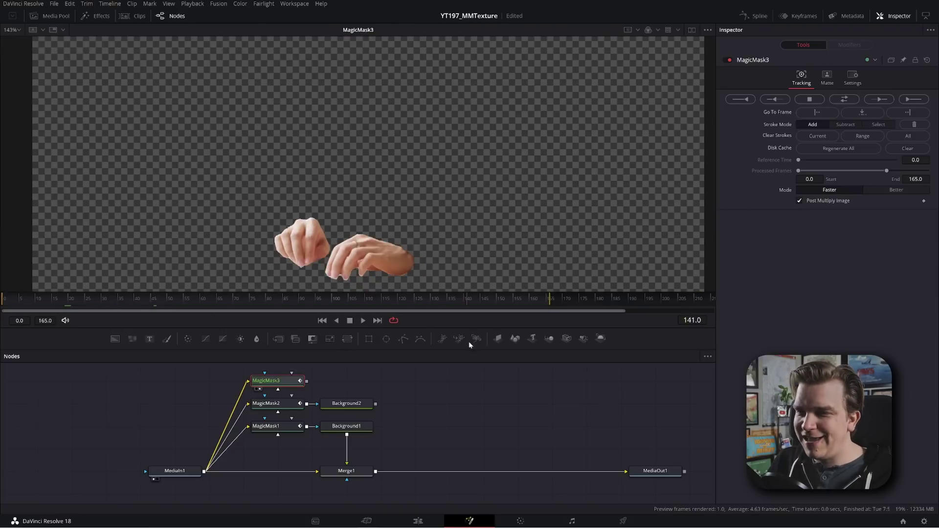
# Add Background3 with skin tone sampled from the hands (R 0.704, G 0.466, B 0.350), cut by MagicMask3
pyautogui.scroll(-2, 466, 377)
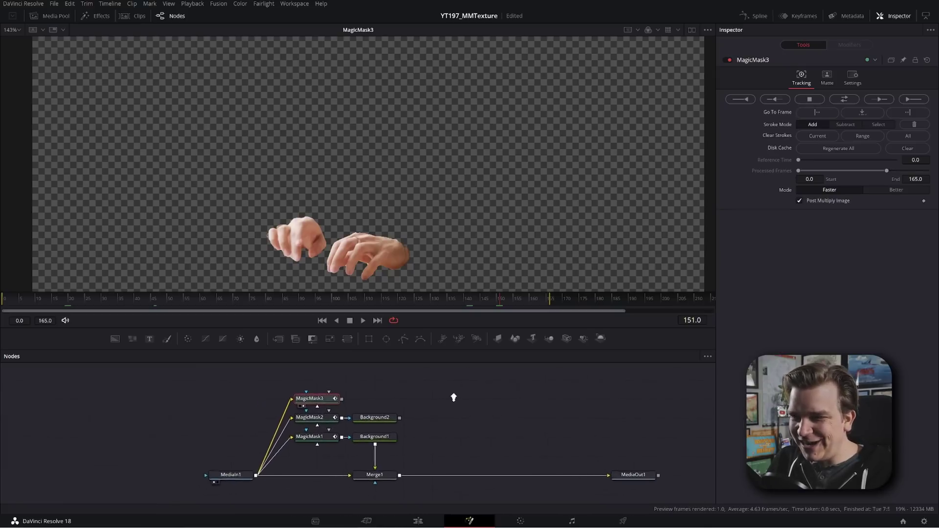
pyautogui.scroll(1, 453, 397)
pyautogui.hotkey('shift', 'space')
pyautogui.write('back')
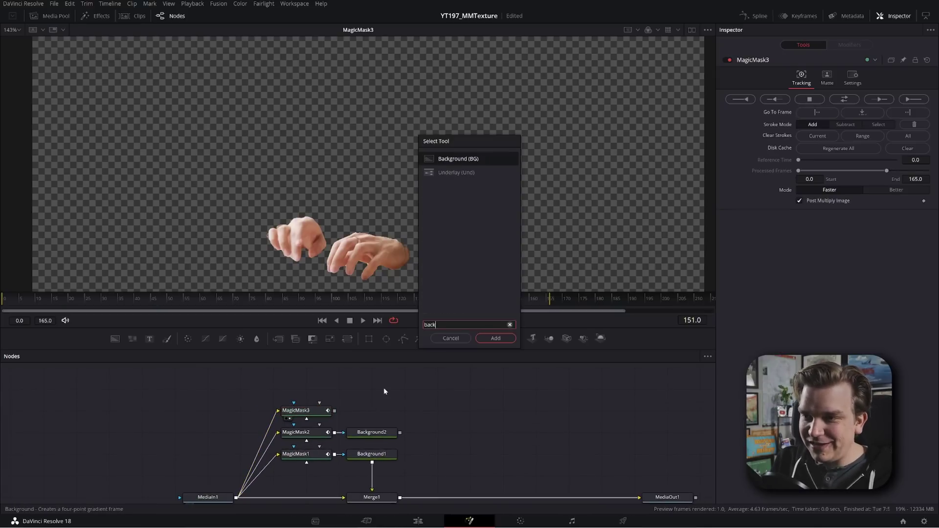
pyautogui.press('Return')
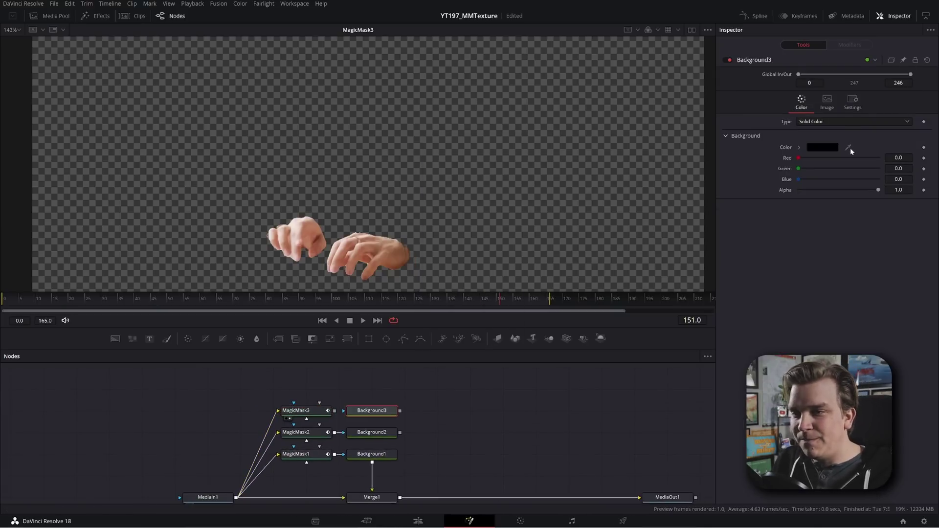
pyautogui.moveTo(849, 149); pyautogui.dragTo(312, 221)
pyautogui.moveTo(334, 410); pyautogui.dragTo(365, 414)
pyautogui.hotkey('shift', 'space')
# Add MagicMask4 fed from MediaIn1, delete Merge1, and load MagicMask4 in the viewer
pyautogui.write('magic')
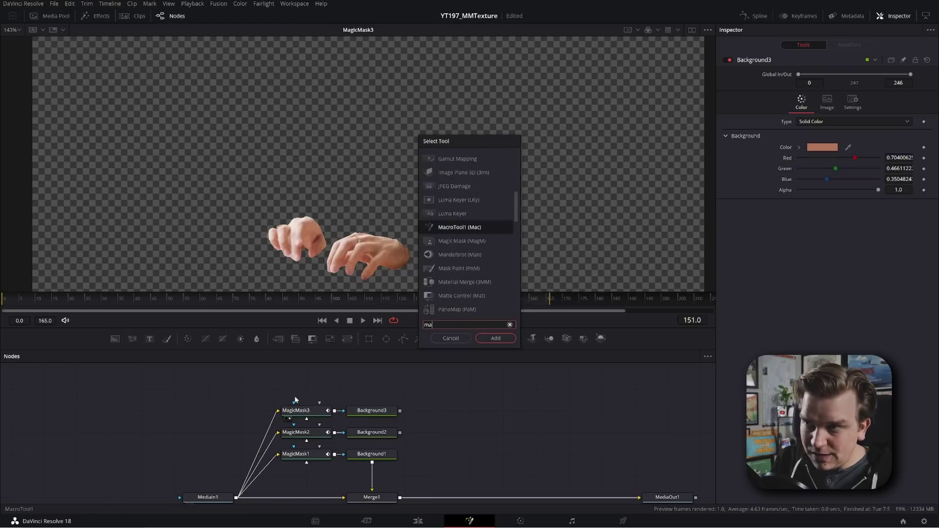
pyautogui.press('Return')
pyautogui.click(375, 497)
pyautogui.press('Delete')
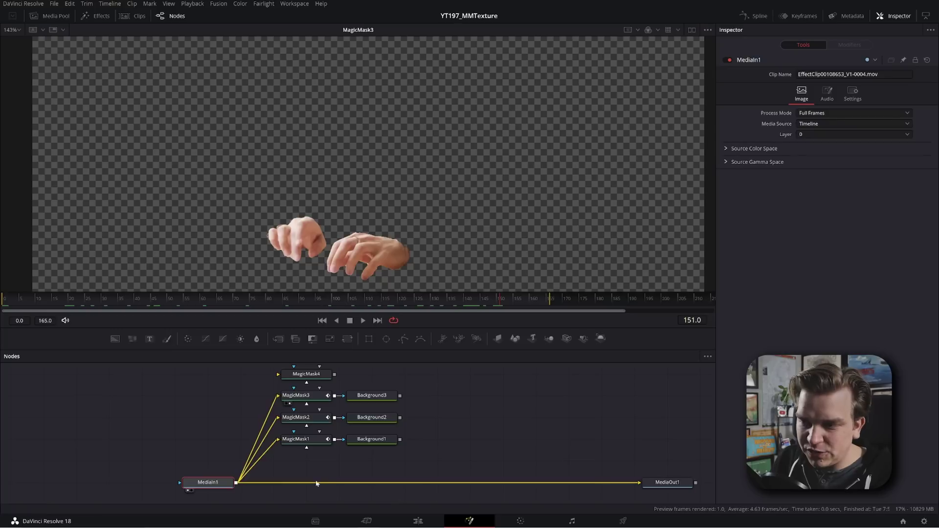
pyautogui.scroll(1, 324, 453)
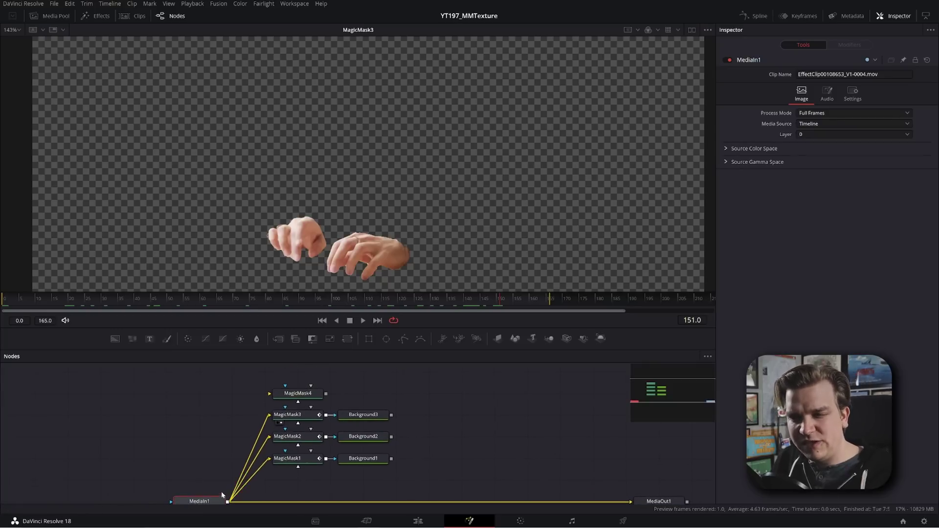
pyautogui.moveTo(228, 503); pyautogui.dragTo(269, 394)
pyautogui.click(297, 393)
pyautogui.press('1')
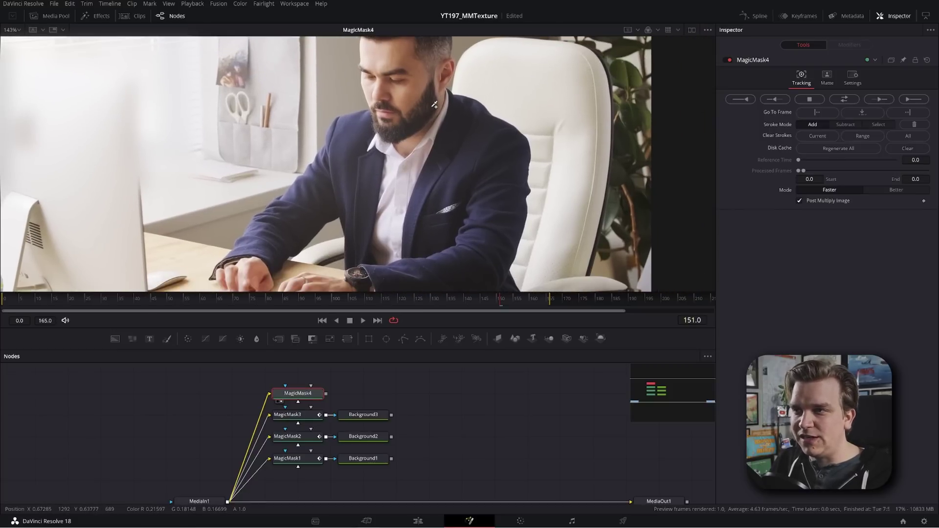
# Paint add and subtract strokes isolating the face and beard, then track the mask bidirectionally
pyautogui.scroll(-3, 434, 104)
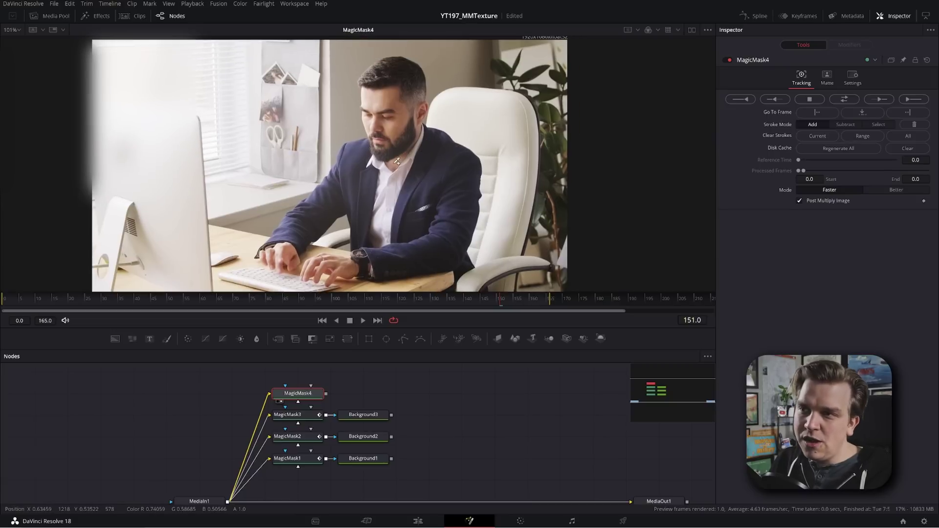
pyautogui.moveTo(398, 159); pyautogui.dragTo(398, 92)
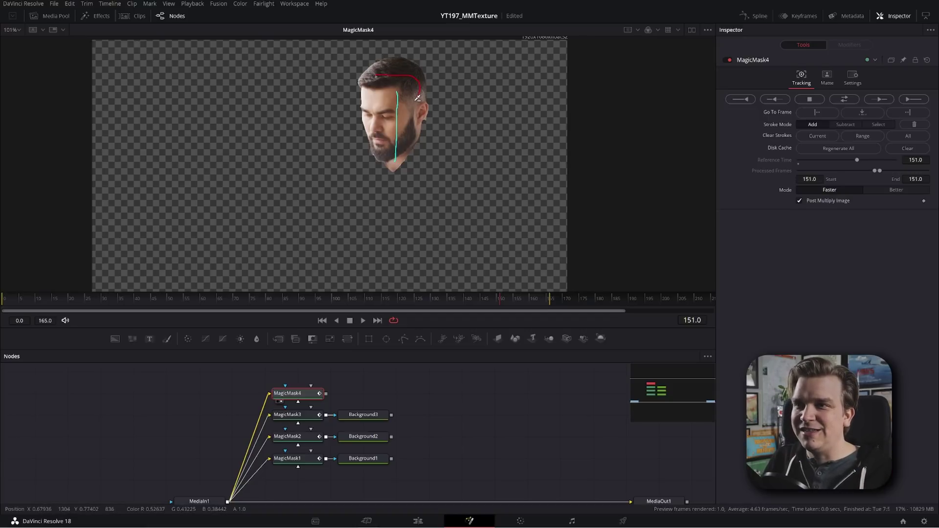
pyautogui.moveTo(417, 98); pyautogui.dragTo(419, 101)
pyautogui.hotkey('ctrl', 'p')
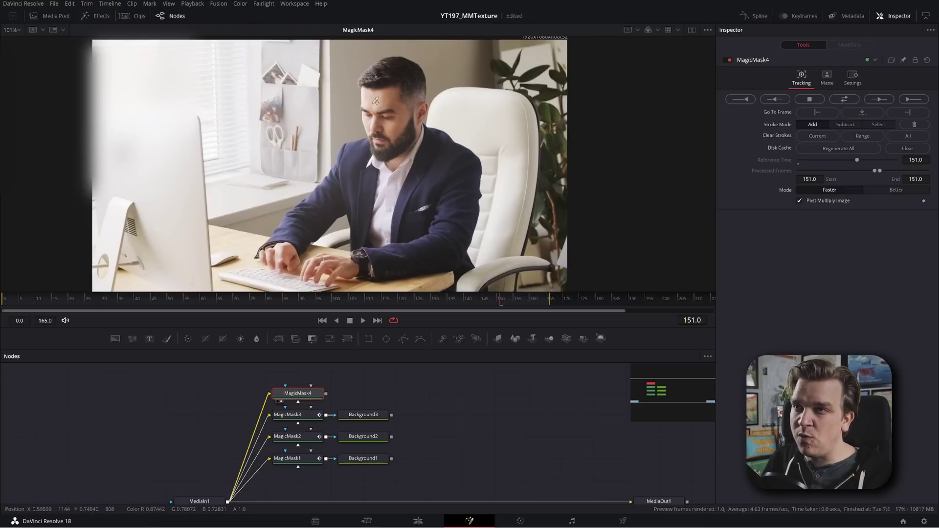
pyautogui.hotkey('ctrl', 'p')
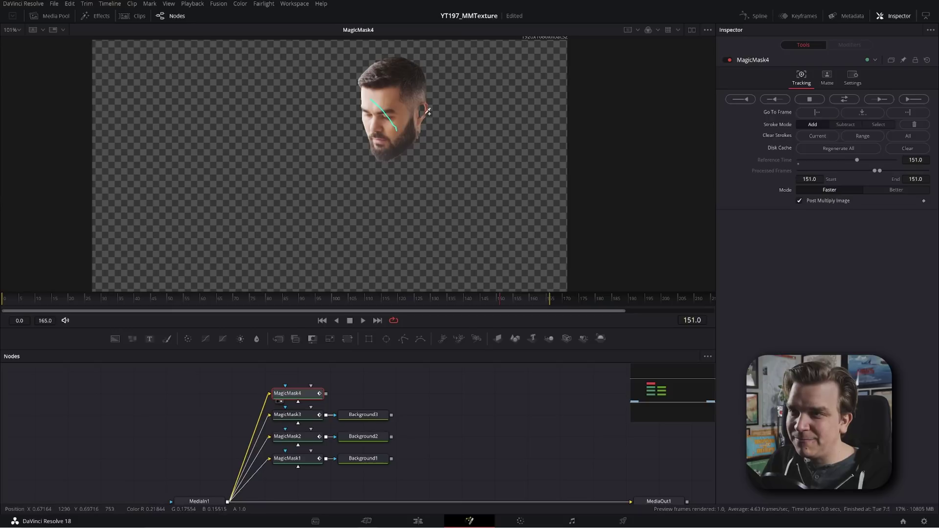
pyautogui.moveTo(423, 109); pyautogui.dragTo(421, 118)
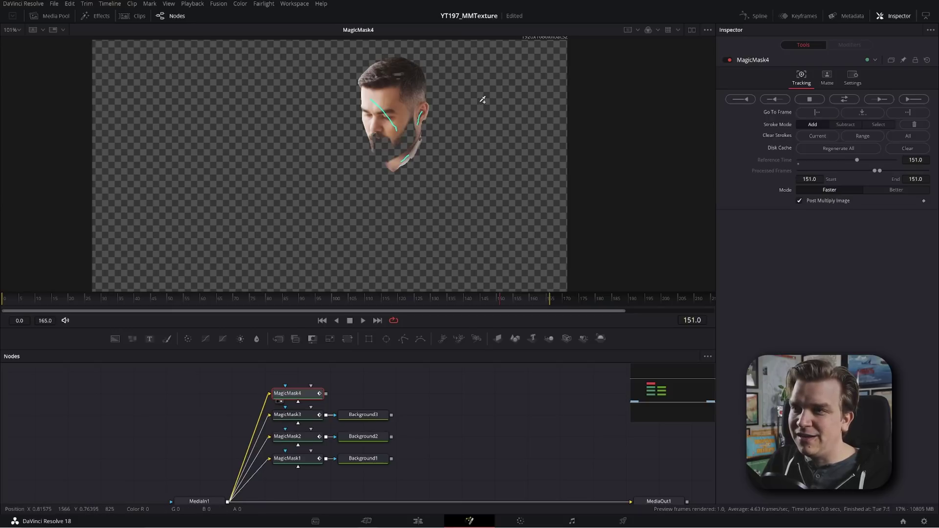
pyautogui.hotkey('ctrl', 'z')
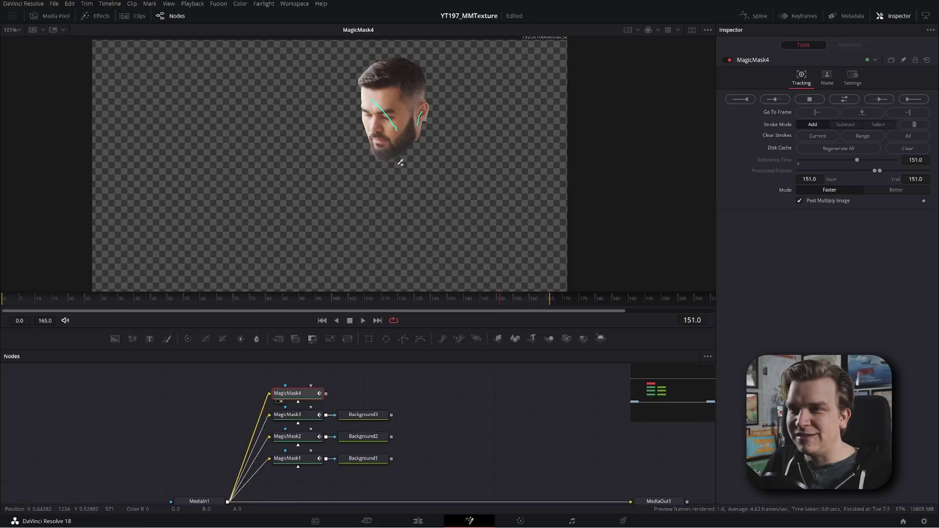
pyautogui.moveTo(395, 165); pyautogui.dragTo(398, 159)
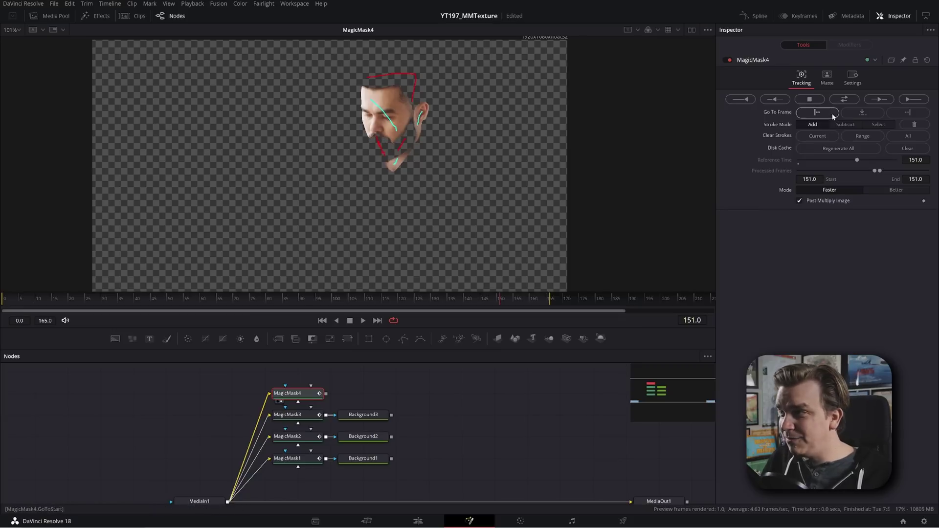
pyautogui.click(843, 100)
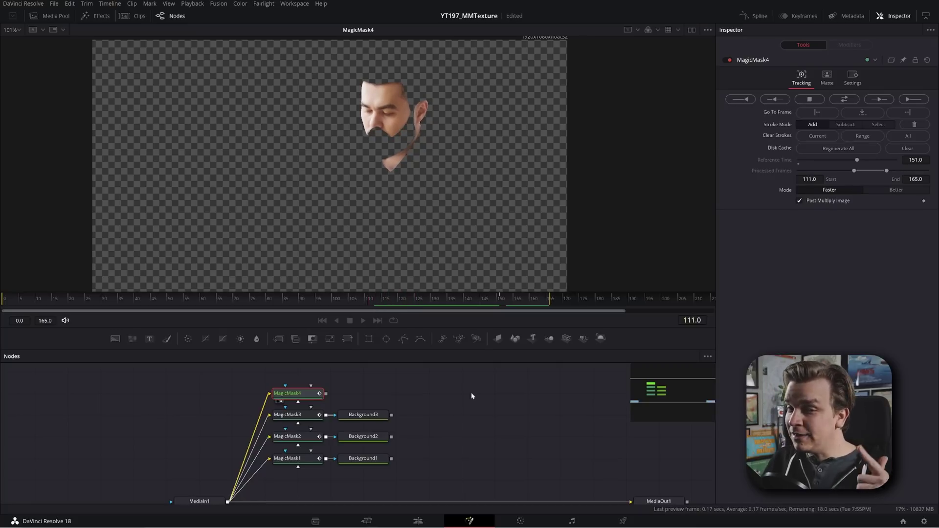
# Add MagicMask5 above MagicMask4, fed from MediaIn1, with a hair stroke and Post Multiply Image off
pyautogui.hotkey('shift', 'space')
pyautogui.write('mag')
pyautogui.press('Return')
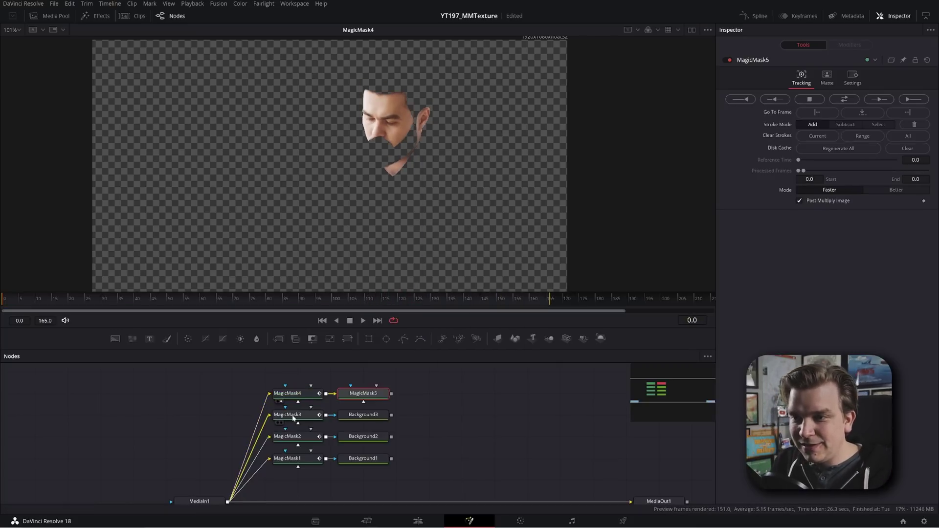
pyautogui.moveTo(366, 396); pyautogui.dragTo(299, 381)
pyautogui.scroll(-3, 298, 381)
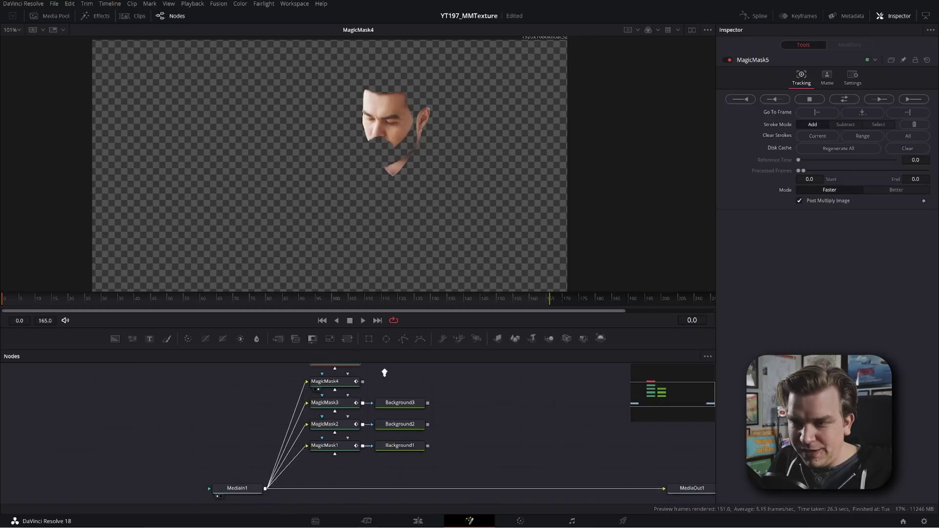
pyautogui.moveTo(277, 491); pyautogui.dragTo(312, 381)
pyautogui.press('1')
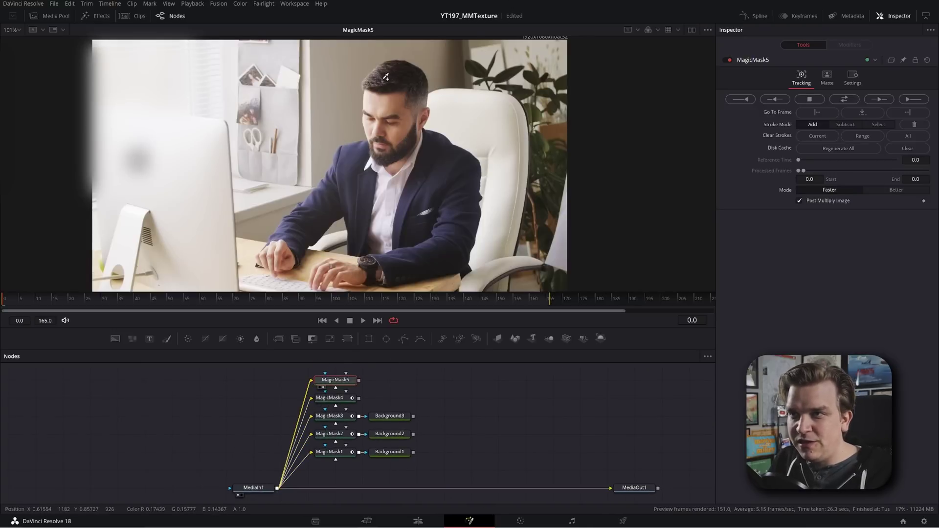
pyautogui.moveTo(383, 79)
pyautogui.mouseDown()
pyautogui.moveTo(415, 85)
pyautogui.moveTo(416, 112)
pyautogui.mouseUp()
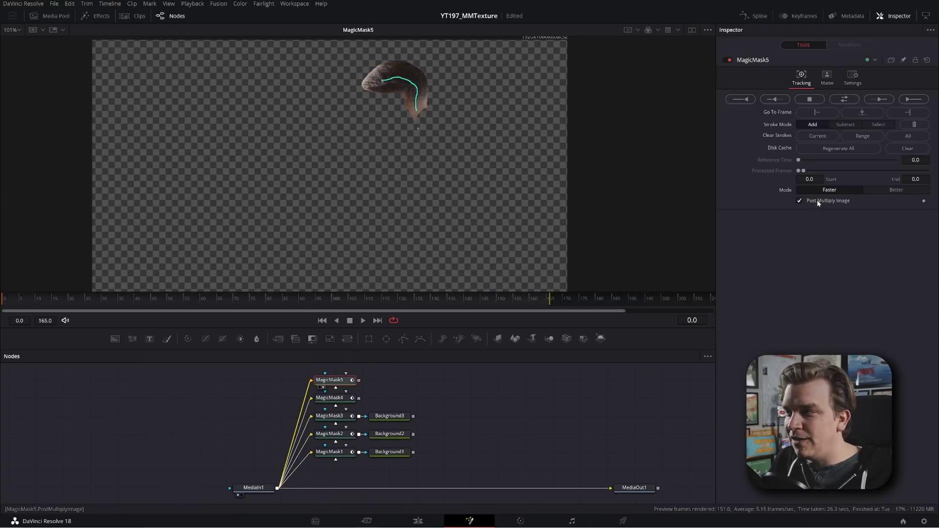
pyautogui.click(812, 201)
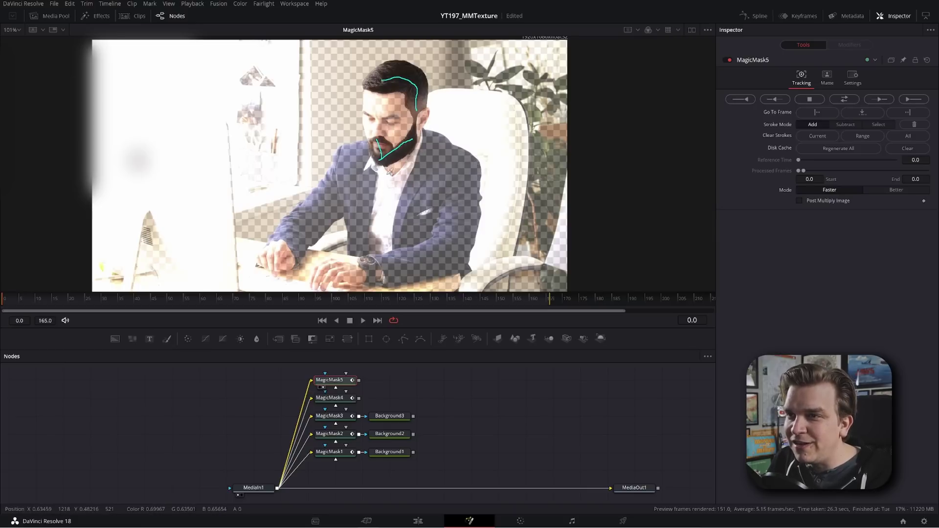
# Track the hair mask, then paste a copy of Background3 cut by MagicMask4
pyautogui.click(844, 99)
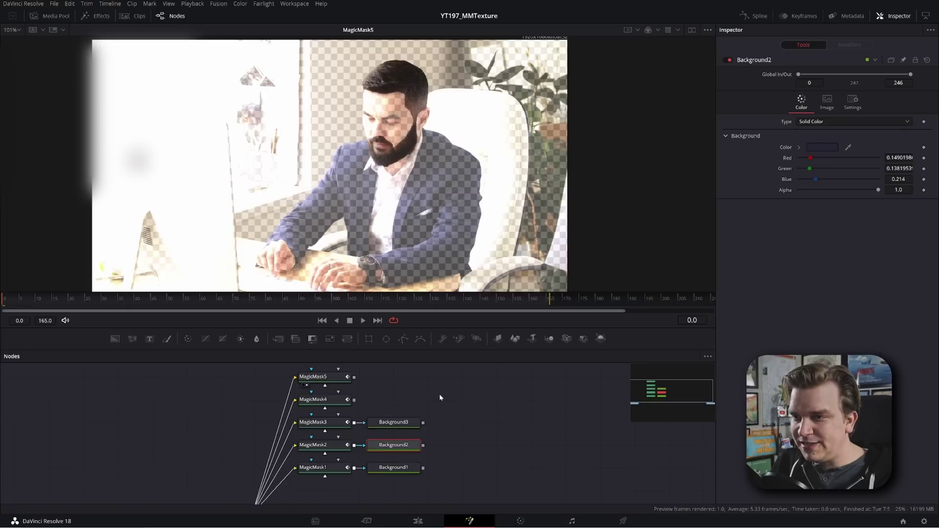
pyautogui.click(397, 426)
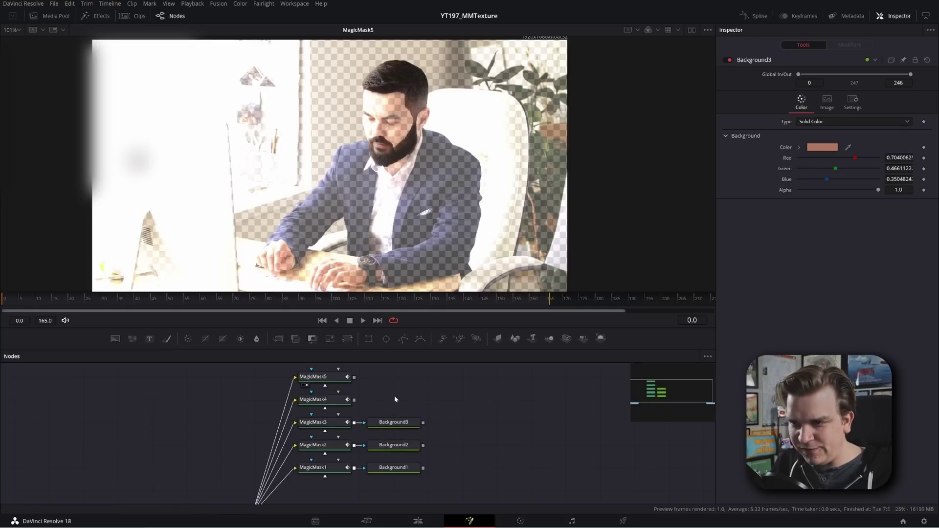
pyautogui.click(395, 426)
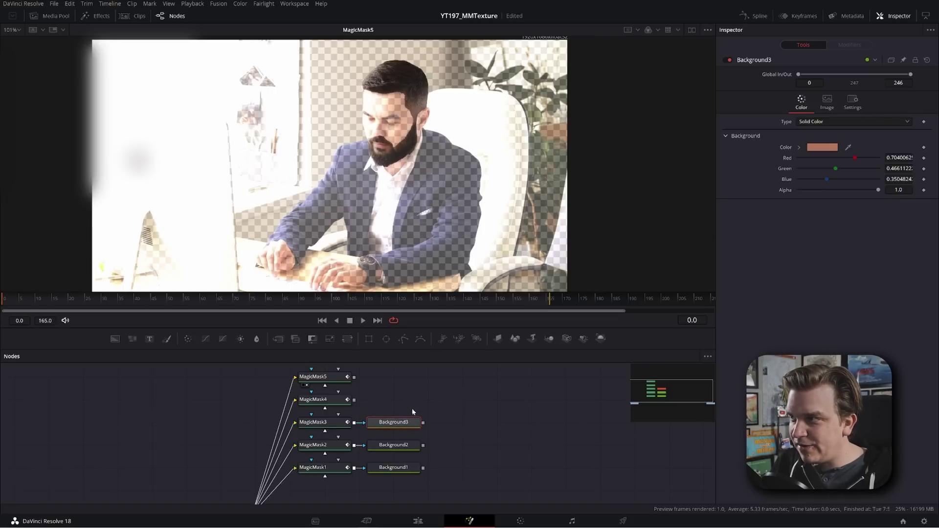
pyautogui.hotkey('ctrl', 'v')
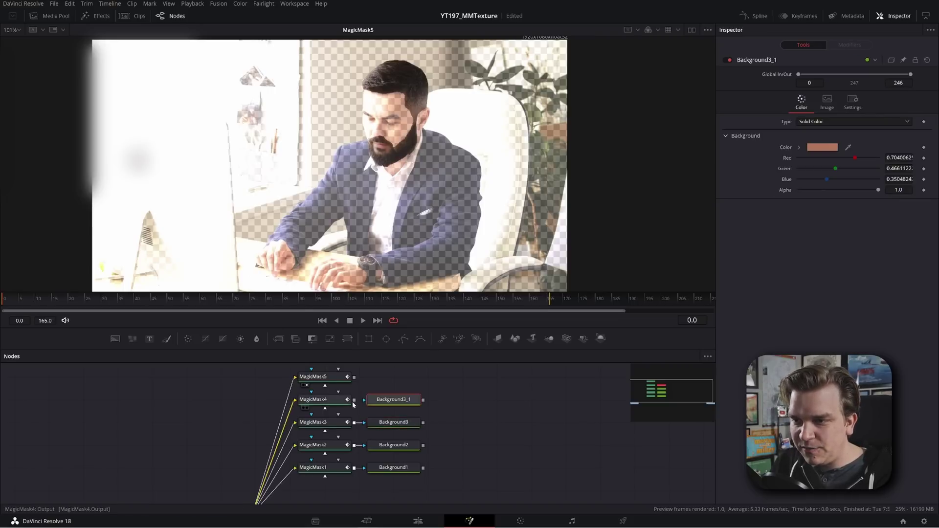
pyautogui.moveTo(354, 400); pyautogui.dragTo(380, 405)
# Add Background4 after MagicMask5 and sample its dark brown colour from the man's hair
pyautogui.click(396, 381)
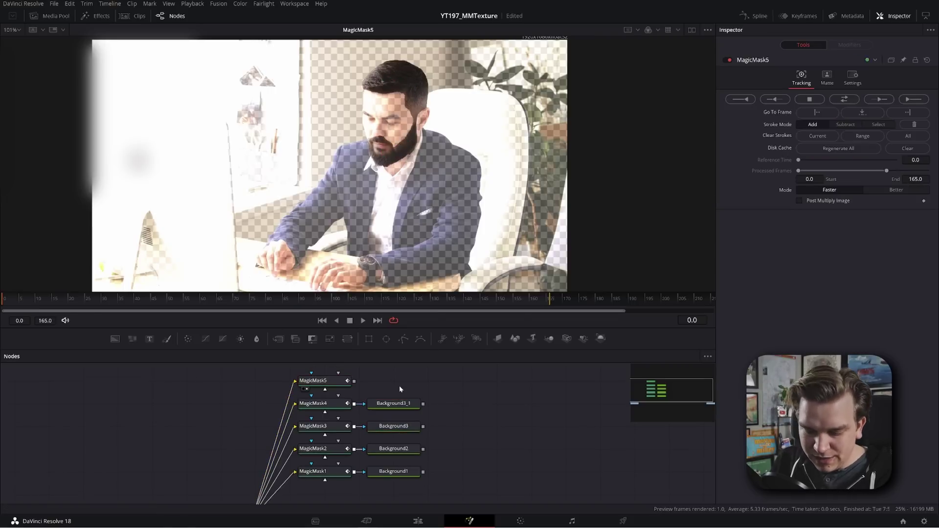
pyautogui.hotkey('shift', 'space')
pyautogui.write('back')
pyautogui.press('Return')
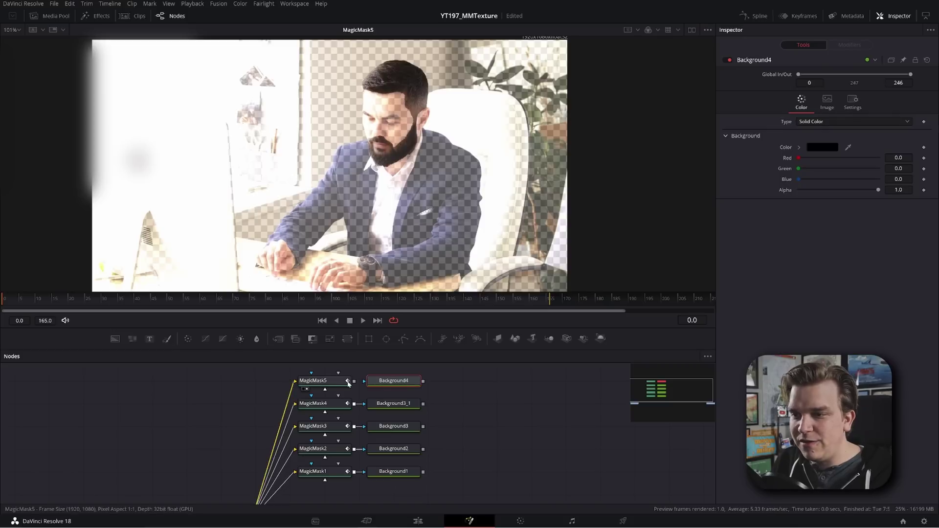
pyautogui.moveTo(353, 381); pyautogui.dragTo(386, 381)
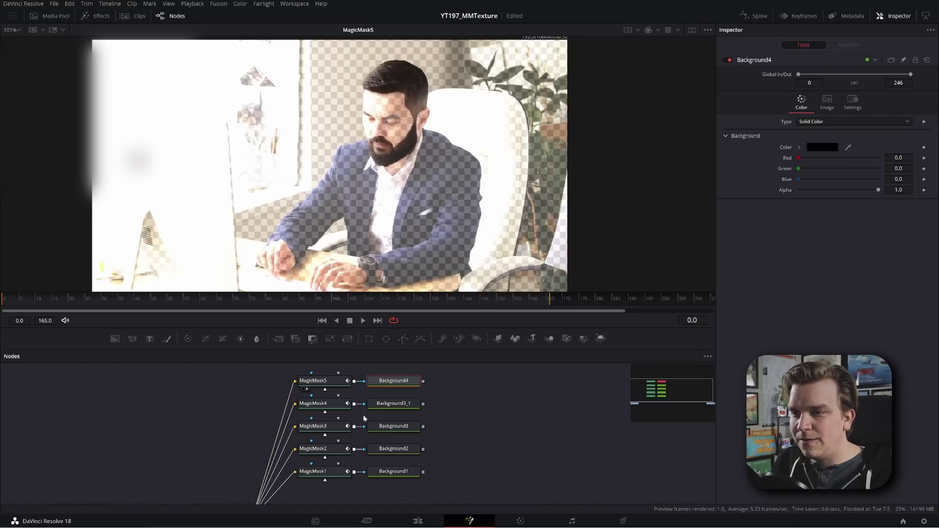
pyautogui.scroll(-3, 203, 446)
pyautogui.click(235, 479)
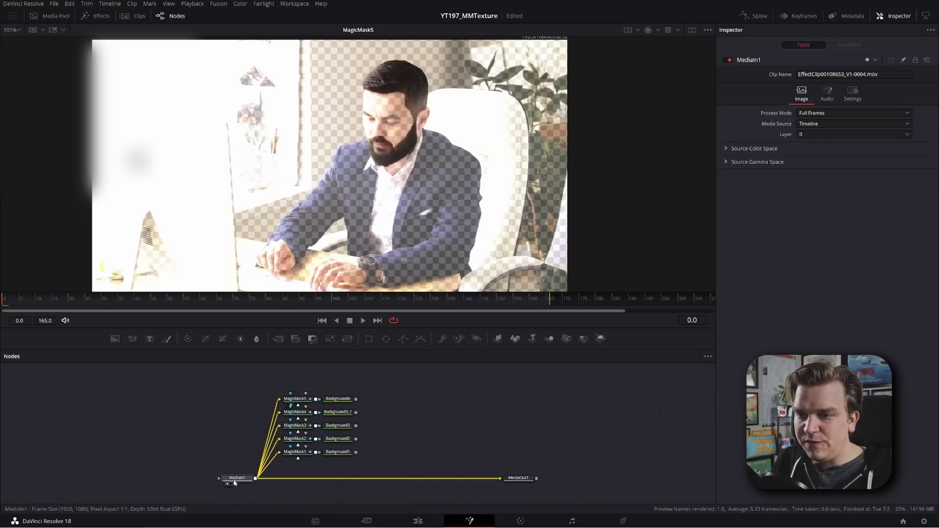
pyautogui.press('1')
pyautogui.click(337, 398)
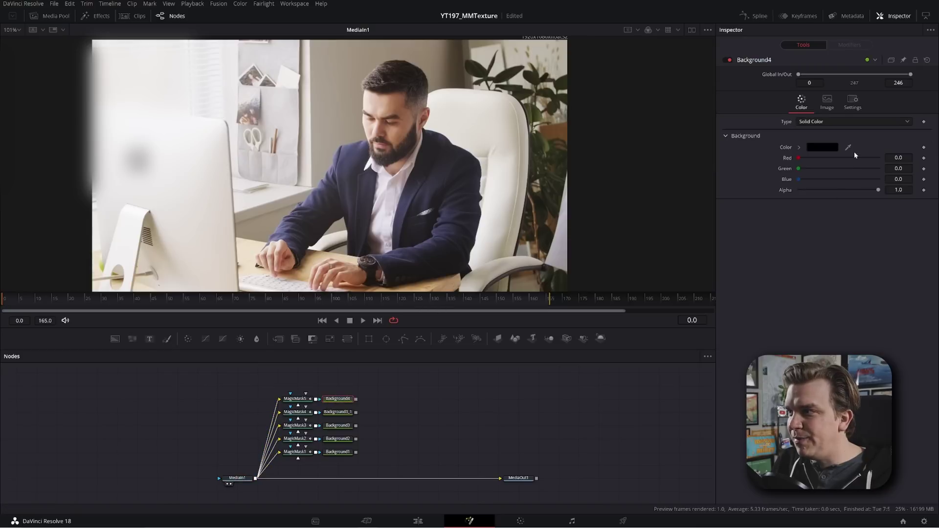
pyautogui.moveTo(643, 137); pyautogui.dragTo(391, 76)
pyautogui.scroll(3, 434, 445)
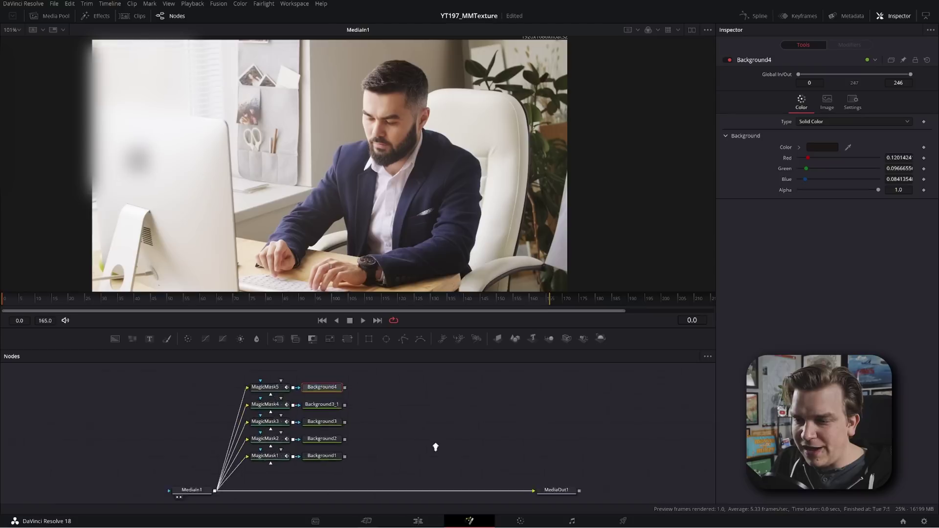
# Review the fills of Background4, Background3_1, Background3, Background2 and Background1 in turn
pyautogui.press('1')
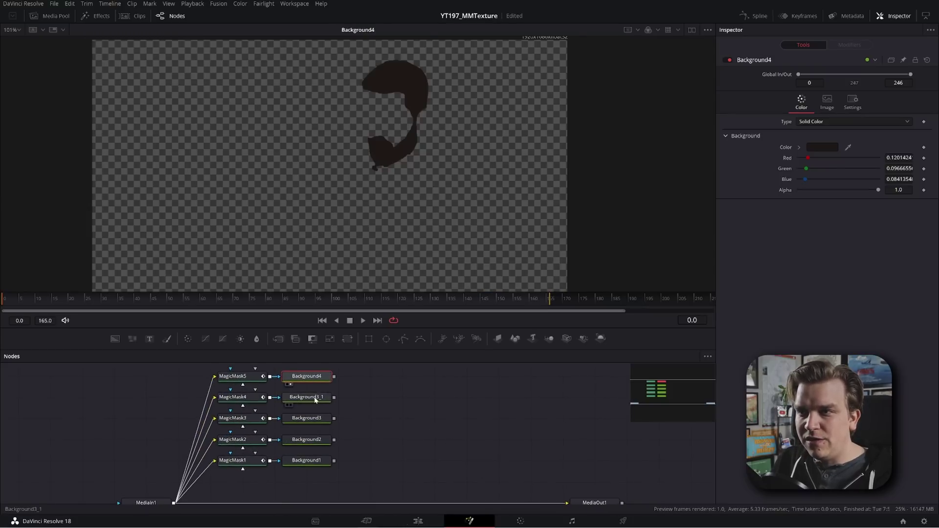
pyautogui.click(316, 398)
pyautogui.press('1')
pyautogui.click(307, 419)
pyautogui.press('1')
pyautogui.click(303, 440)
pyautogui.press('1')
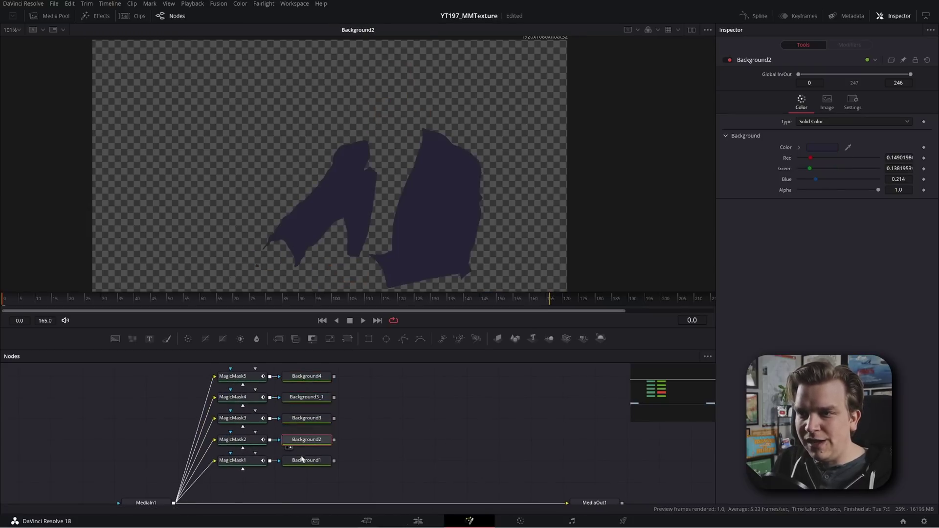
pyautogui.click(305, 461)
pyautogui.press('1')
# Drag each Background onto the merge chain, creating Merge2, Merge3 and Merge4
pyautogui.scroll(-2, 468, 443)
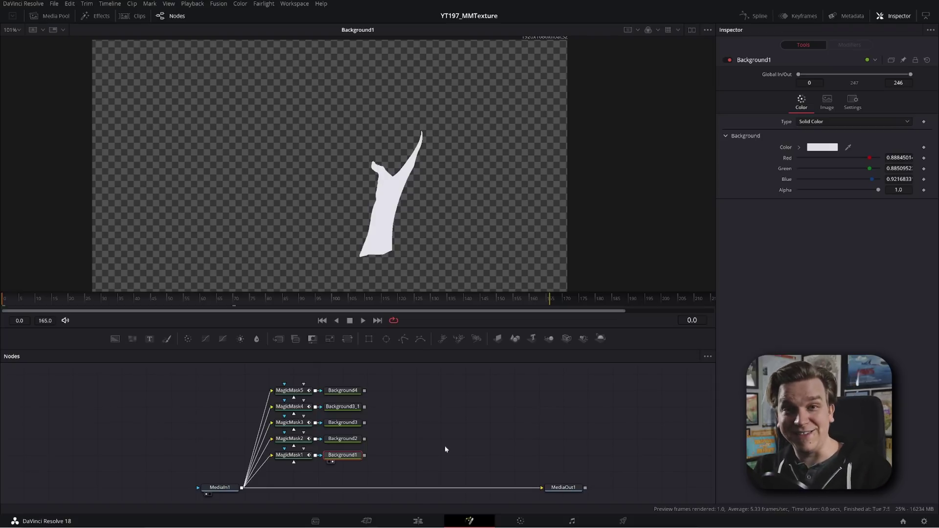
pyautogui.moveTo(445, 448); pyautogui.dragTo(406, 434)
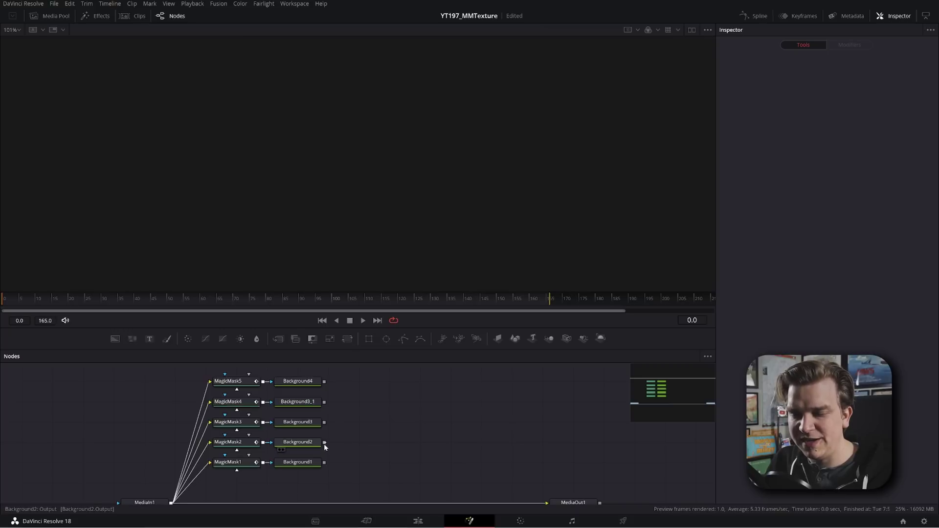
pyautogui.moveTo(323, 442); pyautogui.dragTo(324, 462)
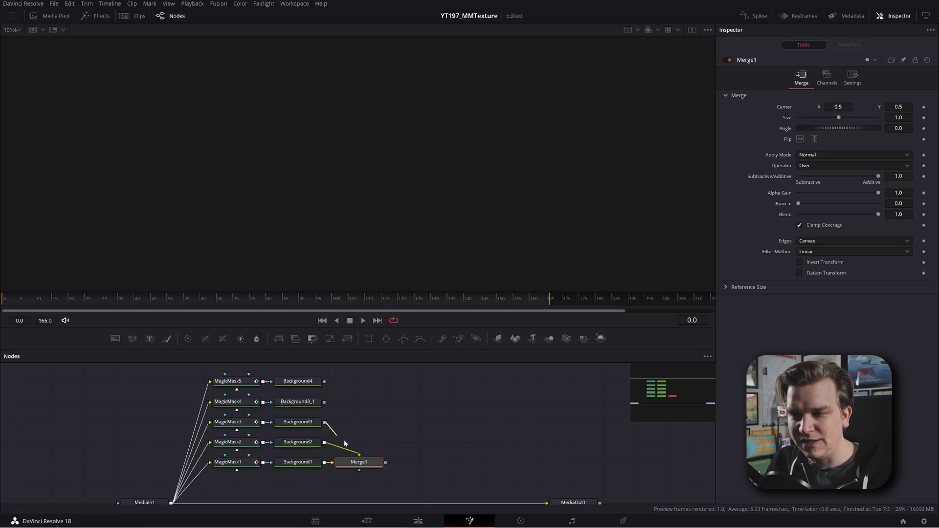
pyautogui.moveTo(324, 422); pyautogui.dragTo(386, 464)
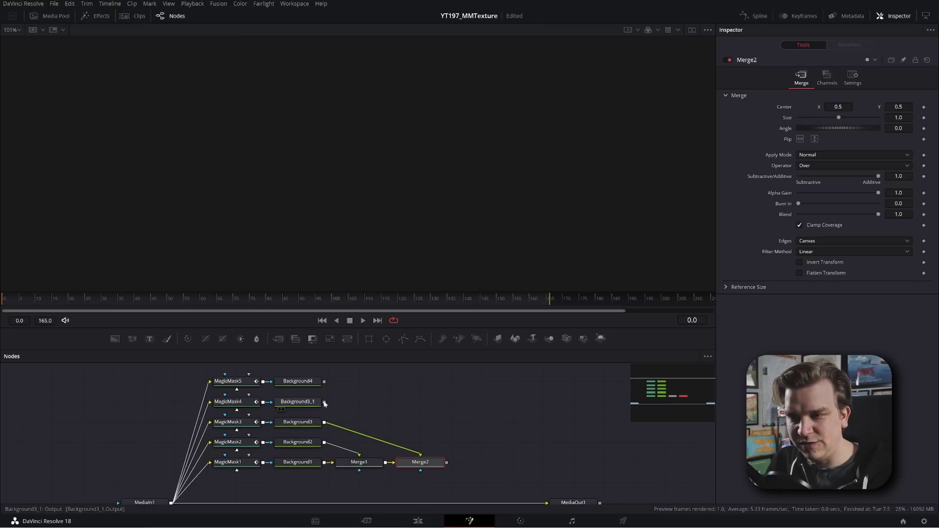
pyautogui.moveTo(324, 402); pyautogui.dragTo(448, 465)
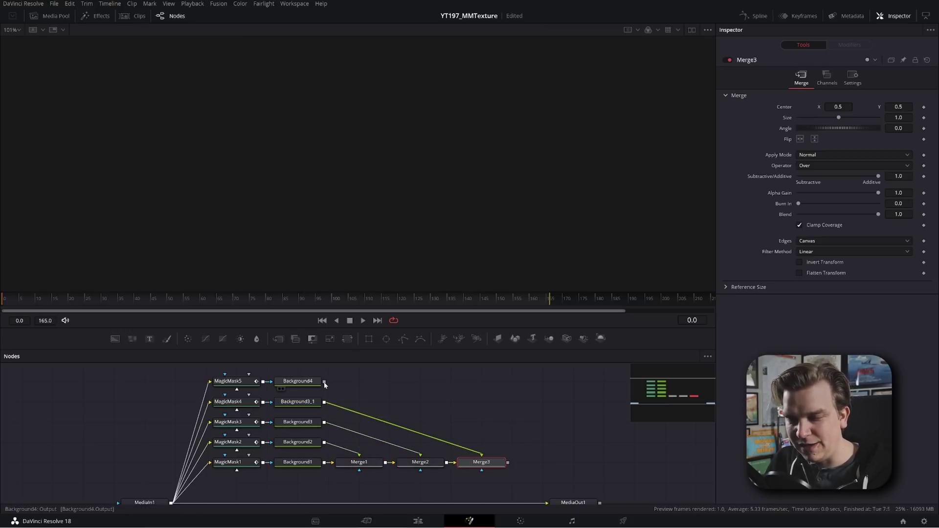
pyautogui.moveTo(324, 381); pyautogui.dragTo(508, 464)
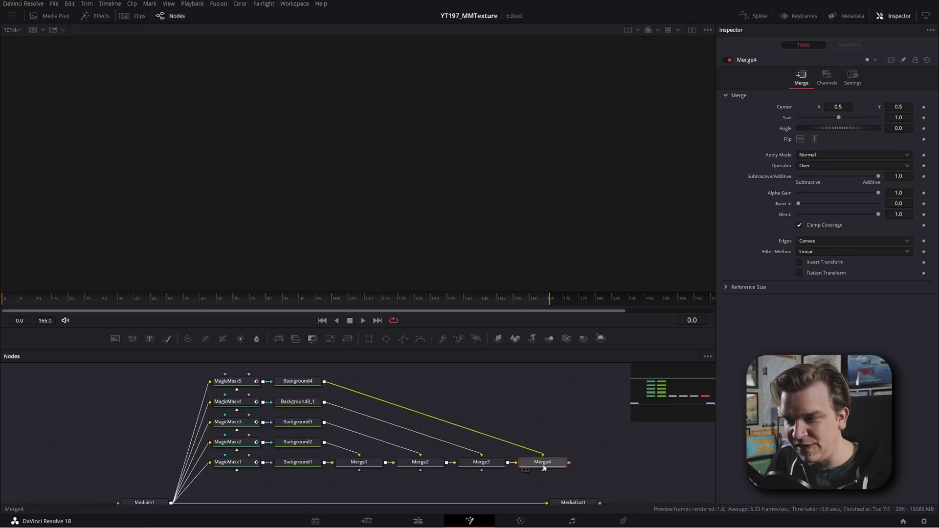
# Arrange Merge1–Merge4 in a column beside their Backgrounds and select Merge4 to show the full figure
pyautogui.press('1')
pyautogui.scroll(-3, 421, 218)
pyautogui.scroll(2, 306, 142)
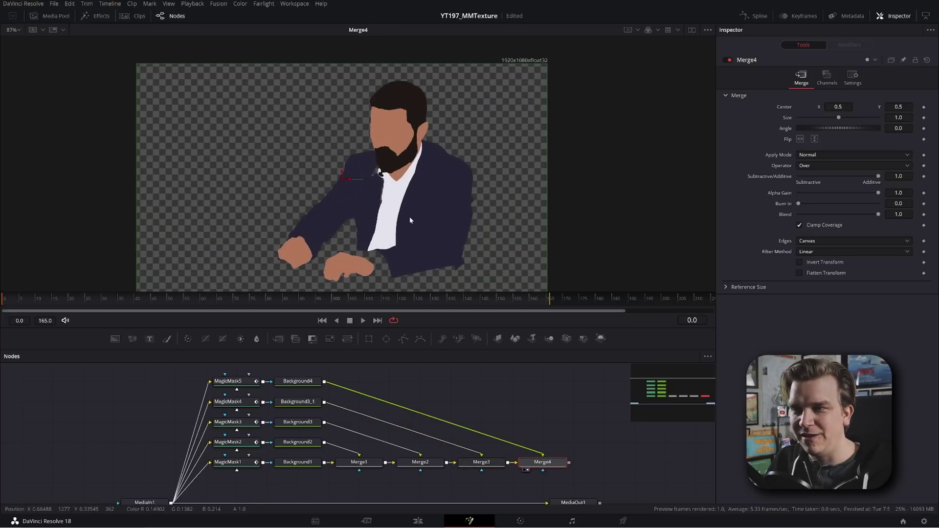
pyautogui.moveTo(420, 461); pyautogui.dragTo(359, 442)
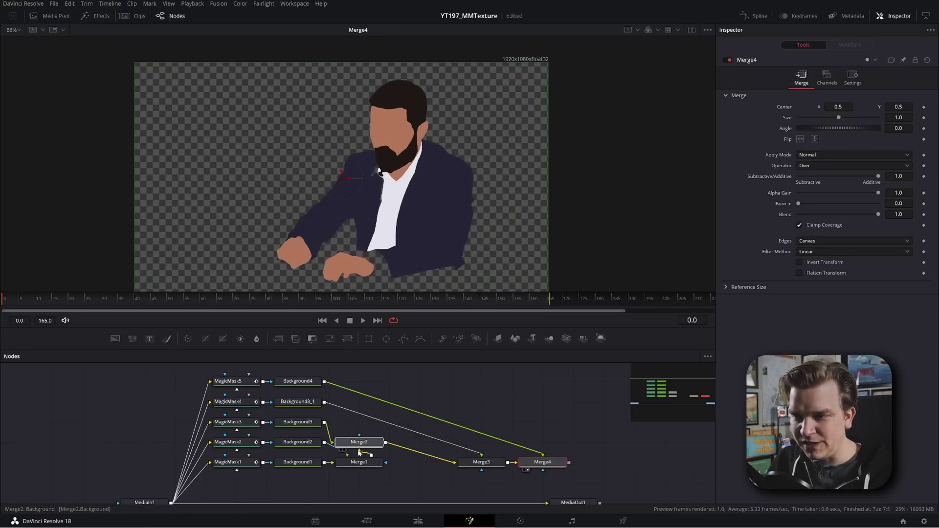
pyautogui.moveTo(497, 459)
pyautogui.mouseDown()
pyautogui.moveTo(344, 419)
pyautogui.moveTo(375, 420)
pyautogui.mouseUp()
pyautogui.moveTo(540, 462)
pyautogui.mouseDown()
pyautogui.moveTo(423, 405)
pyautogui.moveTo(357, 401)
pyautogui.mouseUp()
pyautogui.moveTo(409, 384)
pyautogui.mouseDown()
pyautogui.moveTo(361, 468)
pyautogui.moveTo(360, 442)
pyautogui.mouseUp()
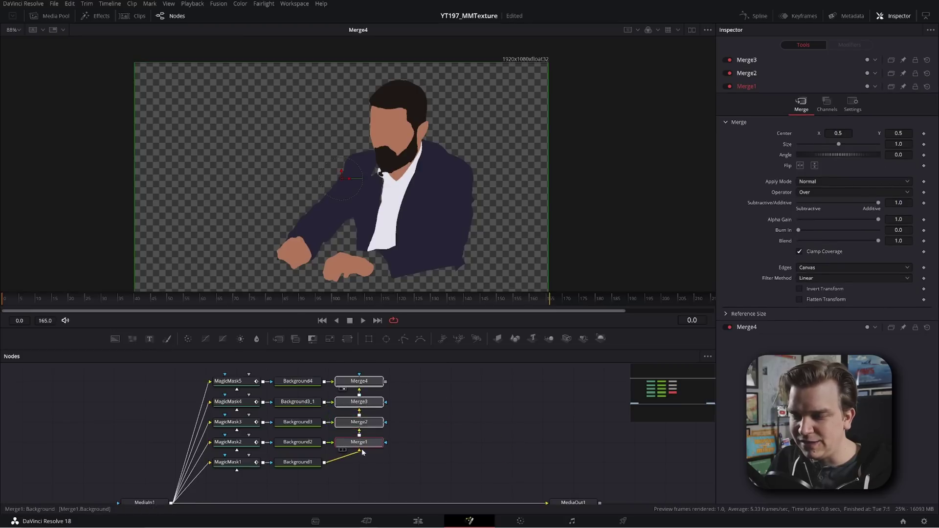
pyautogui.scroll(-2, 378, 425)
pyautogui.click(367, 418)
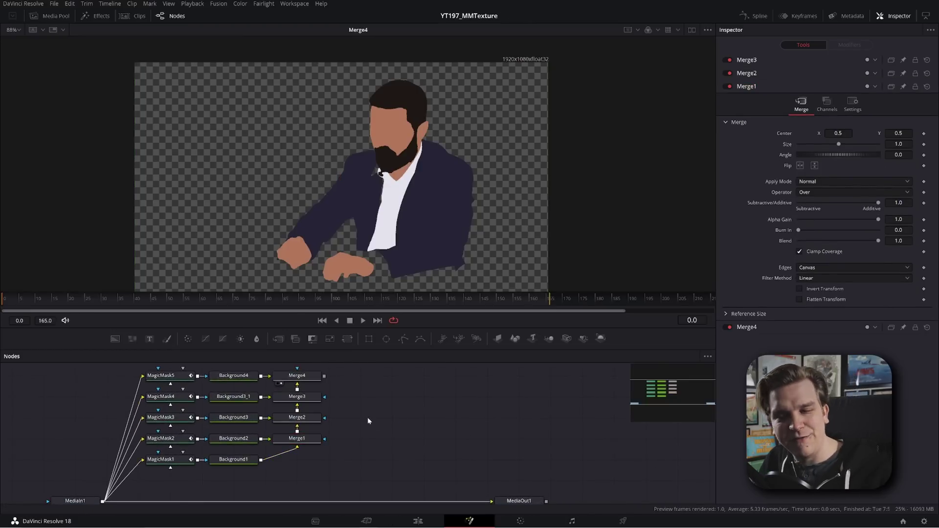
pyautogui.scroll(2, 371, 417)
pyautogui.click(294, 374)
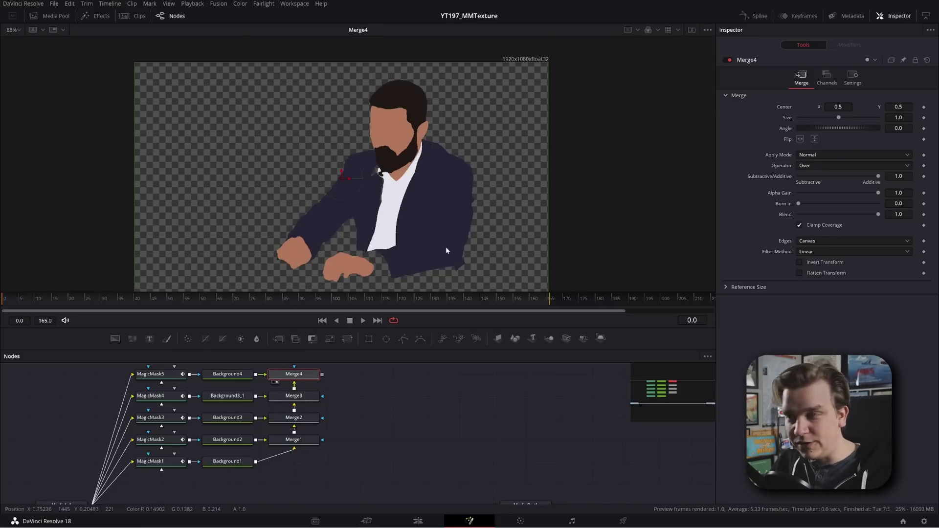
# Preview the Merge4 cutout over the office footage via a trial Merge5, then delete it
pyautogui.scroll(-2, 345, 380)
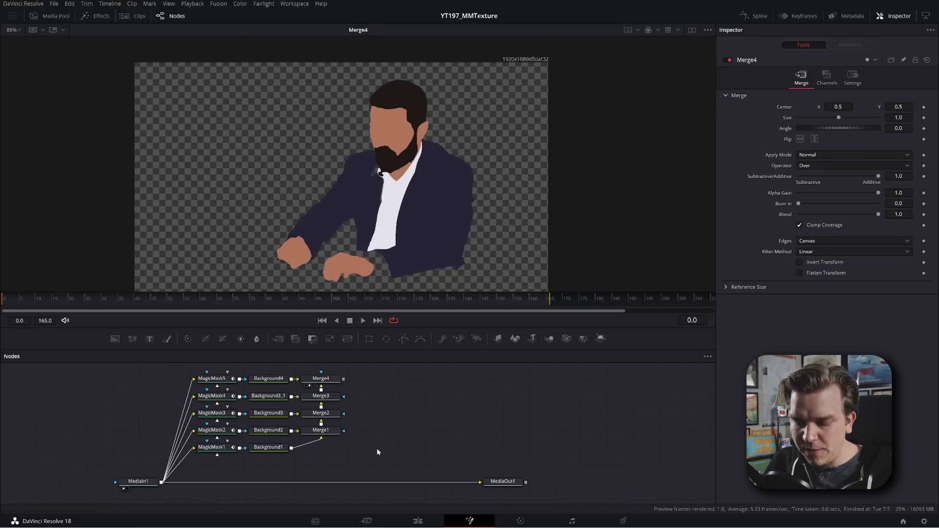
pyautogui.hotkey('shift', 'space')
pyautogui.write('merge')
pyautogui.press('Return')
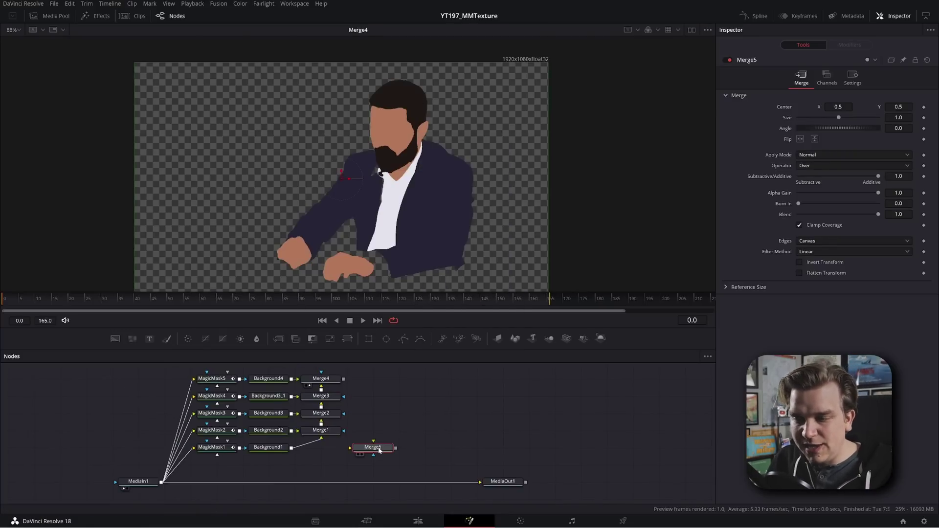
pyautogui.moveTo(380, 450); pyautogui.dragTo(379, 484)
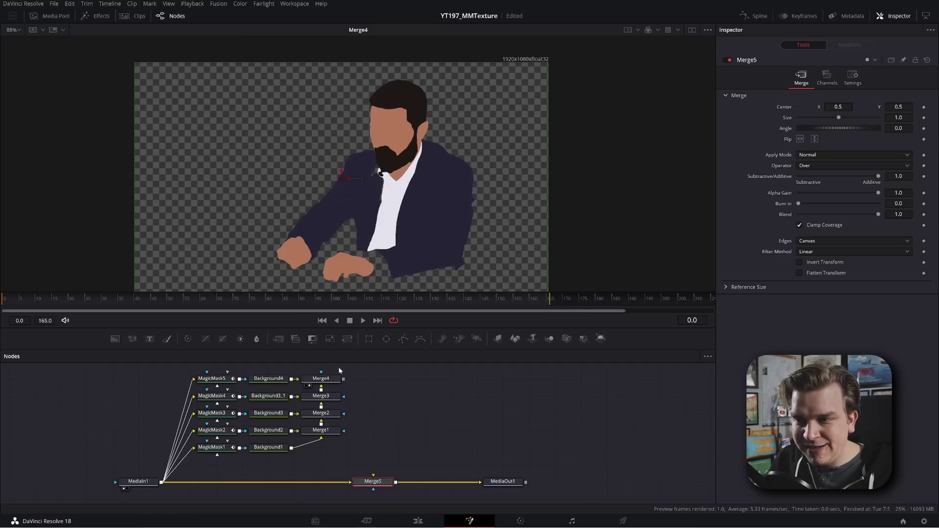
pyautogui.moveTo(343, 378); pyautogui.dragTo(383, 478)
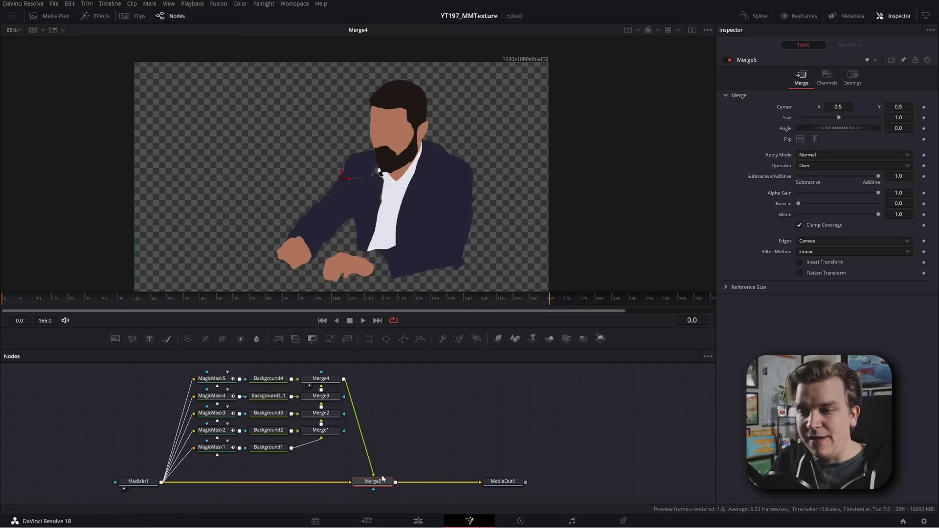
pyautogui.press('1')
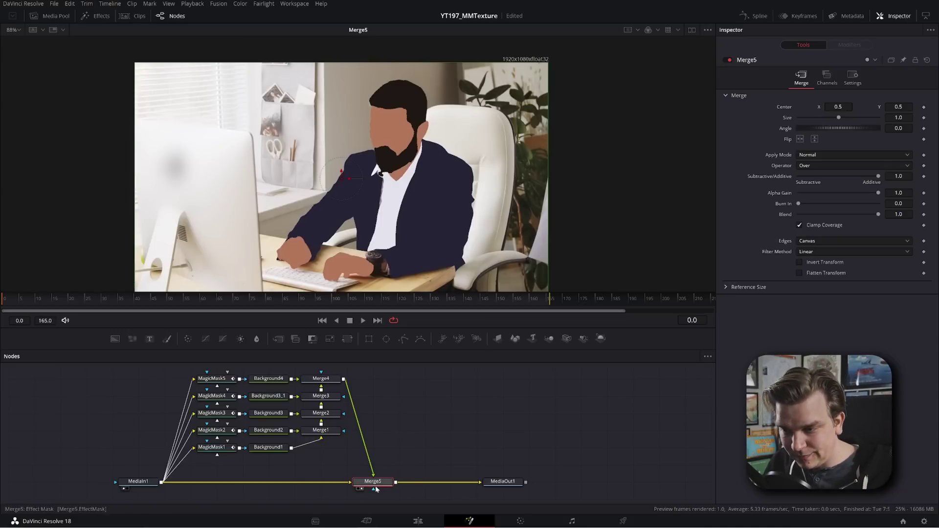
pyautogui.press('Delete')
# Add a FastNoise1 node, view it, and raise its detail and scale
pyautogui.scroll(-3, 411, 392)
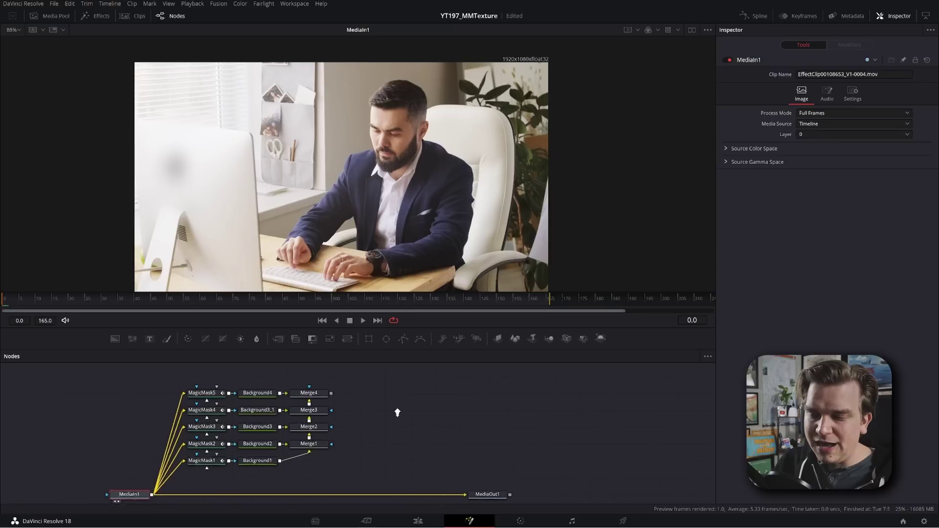
pyautogui.click(133, 337)
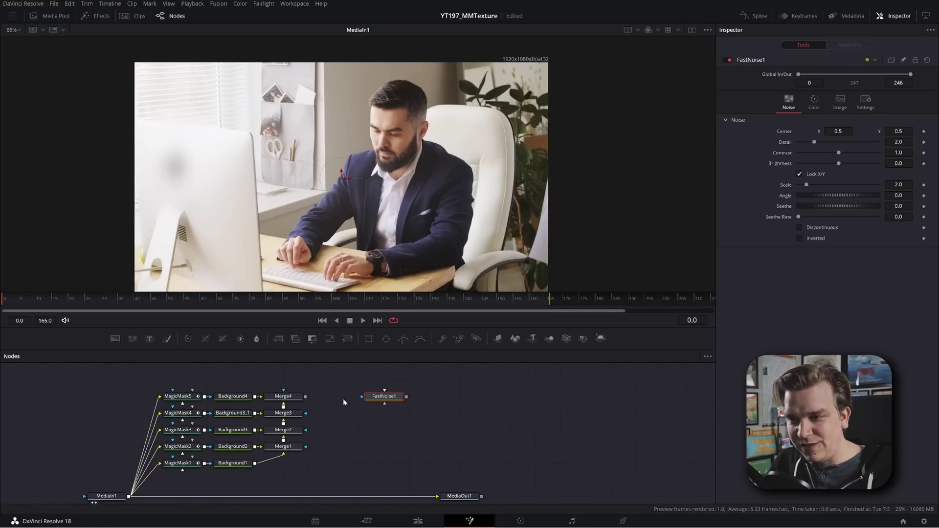
pyautogui.click(373, 403)
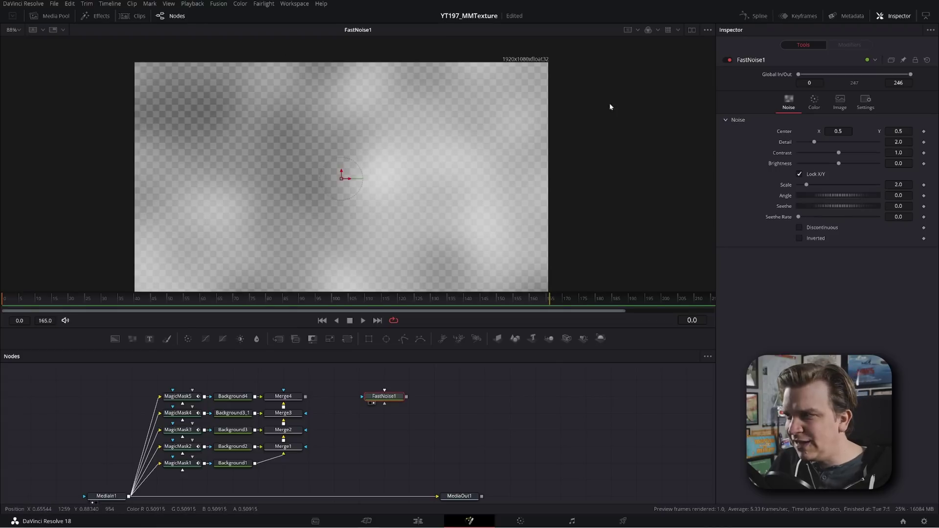
pyautogui.moveTo(815, 143); pyautogui.dragTo(825, 146)
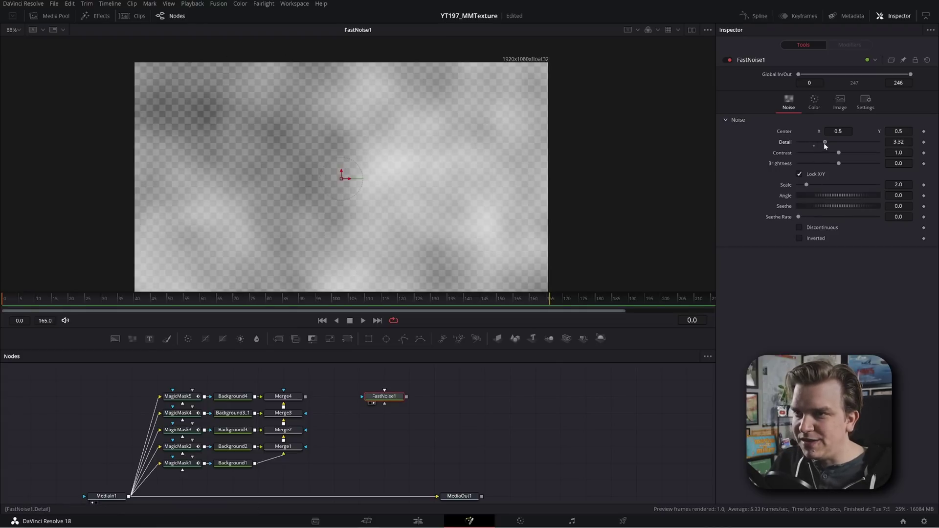
pyautogui.moveTo(810, 184); pyautogui.dragTo(835, 199)
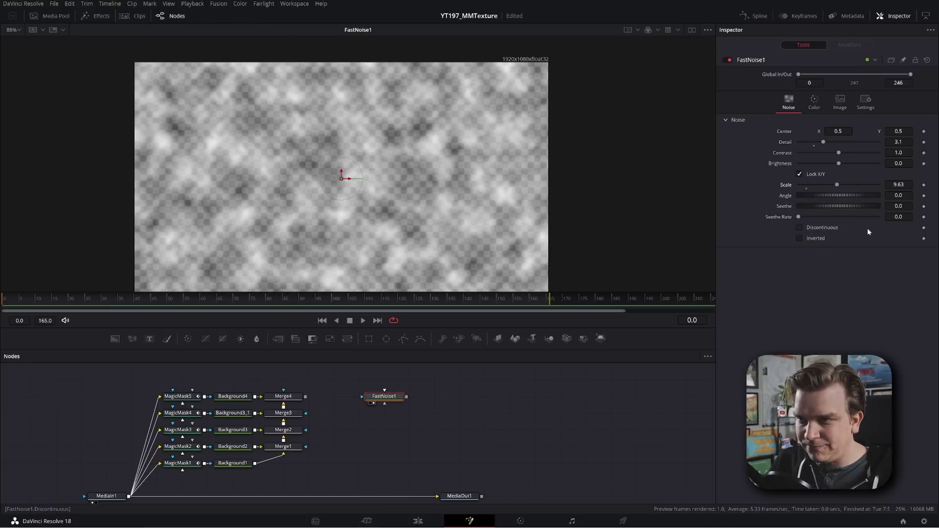
# Refine the noise to about Scale 5.03, Detail 4.22 and Contrast 0.7
pyautogui.scroll(5, 404, 442)
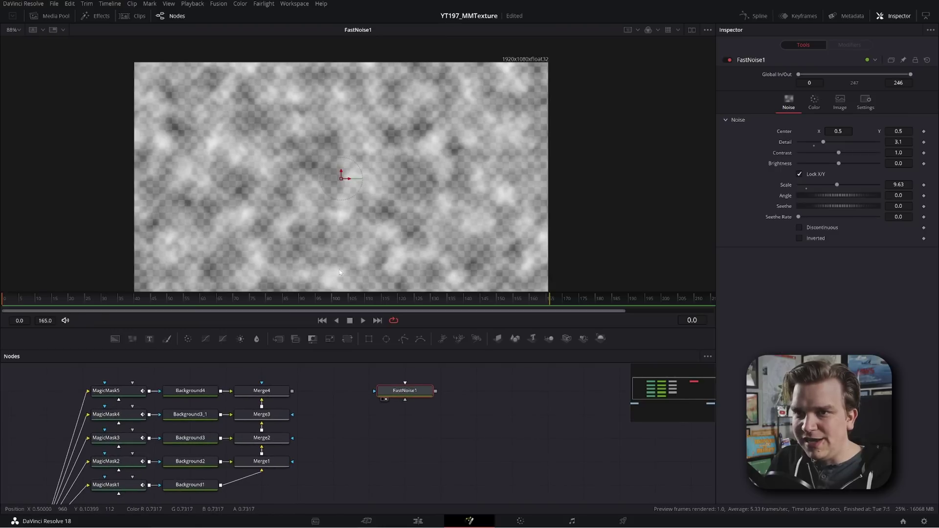
pyautogui.scroll(1, 418, 440)
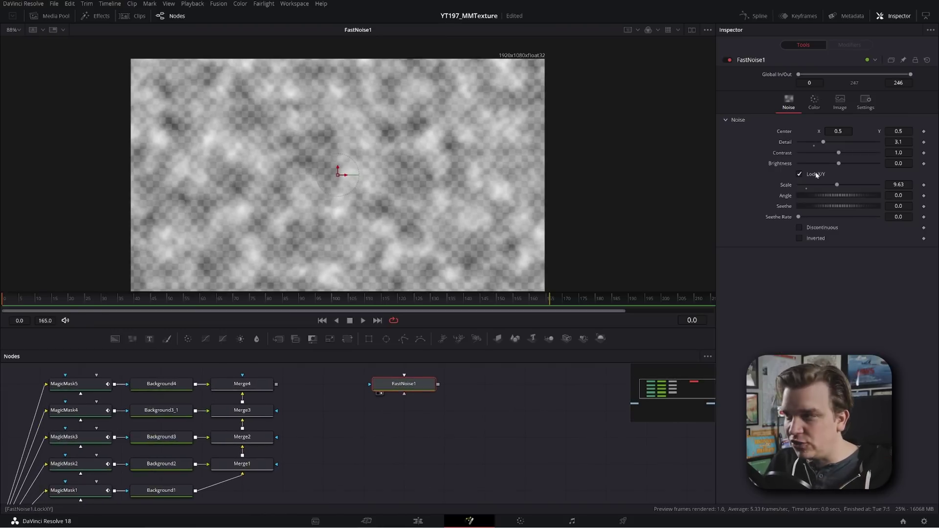
pyautogui.moveTo(837, 186); pyautogui.dragTo(819, 186)
pyautogui.moveTo(822, 144); pyautogui.dragTo(850, 167)
pyautogui.scroll(-3, 478, 68)
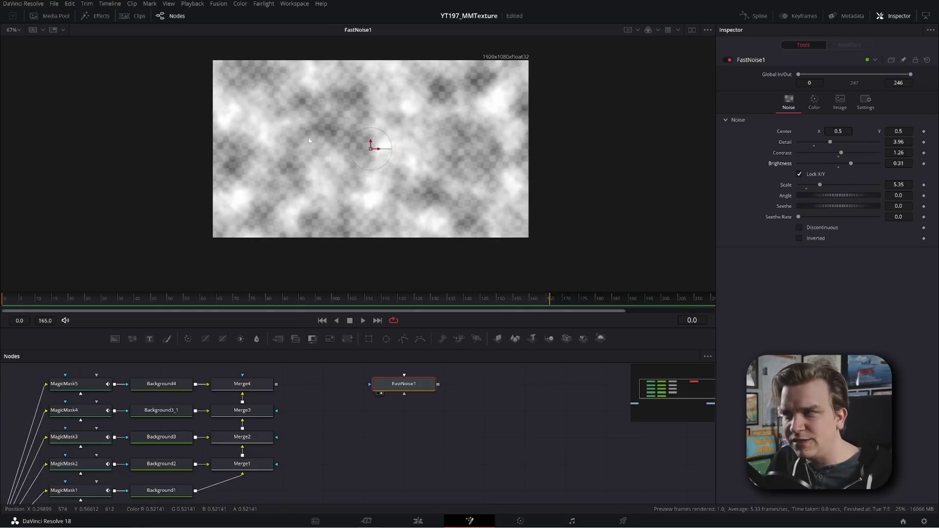
pyautogui.moveTo(819, 188); pyautogui.dragTo(825, 157)
pyautogui.moveTo(453, 435); pyautogui.dragTo(456, 441)
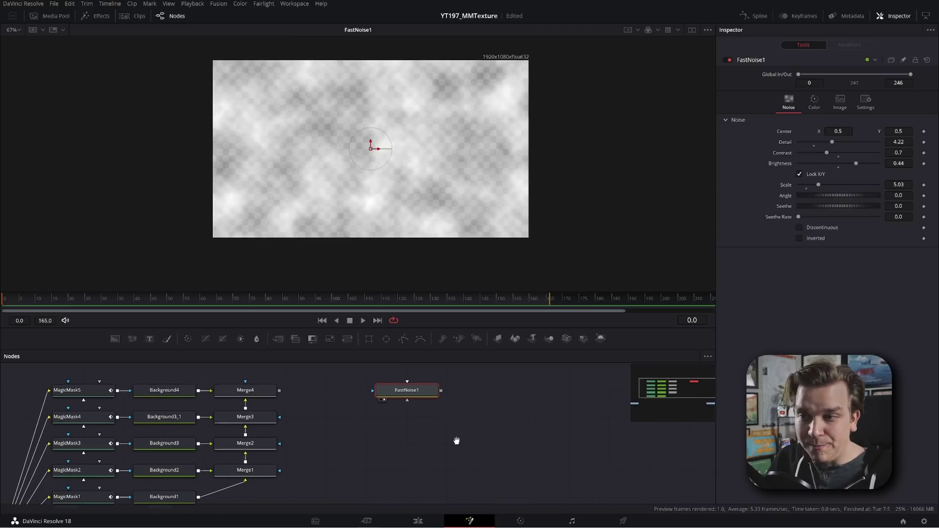
# Add a second Fast Noise node (FastNoise2) via the 'fas' tool search and view it
pyautogui.click(403, 450)
pyautogui.hotkey('shift', 'space')
pyautogui.write('fas')
pyautogui.press('Down')
pyautogui.press('Return')
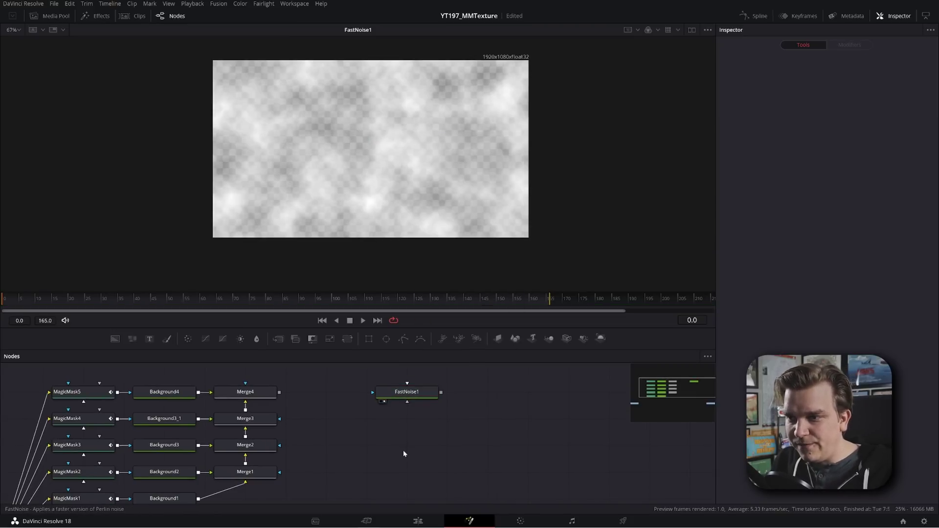
pyautogui.press('1')
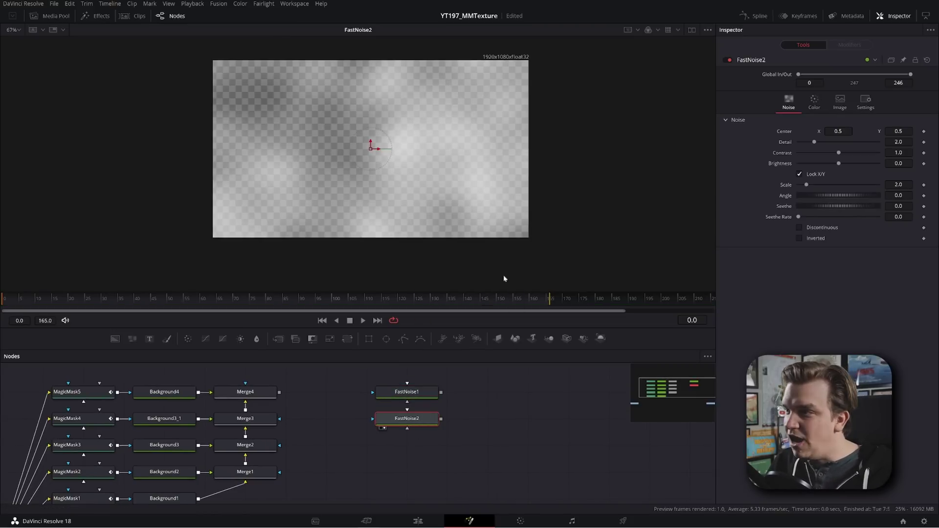
# Set FastNoise2 to Scale 300, Detail 0.86 and Brightness 0.08 for fine grain
pyautogui.moveTo(807, 188); pyautogui.dragTo(889, 200)
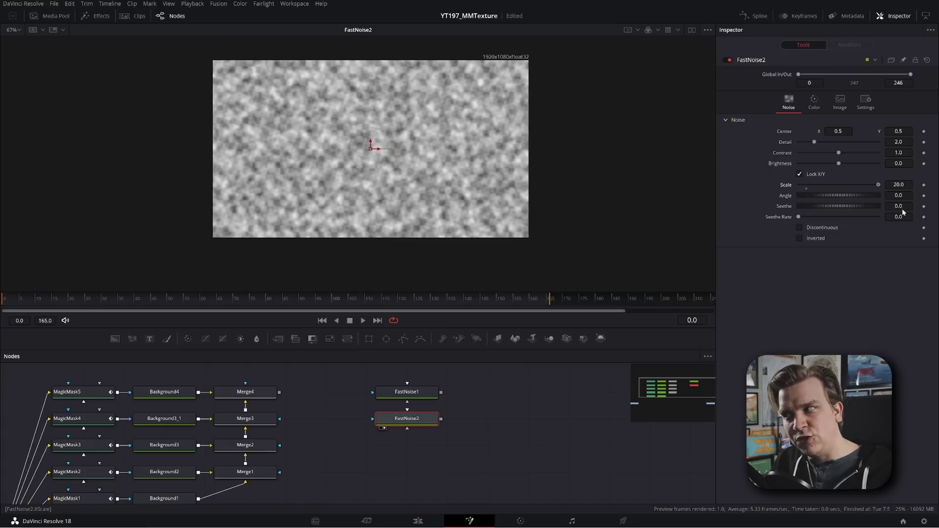
pyautogui.click(898, 184)
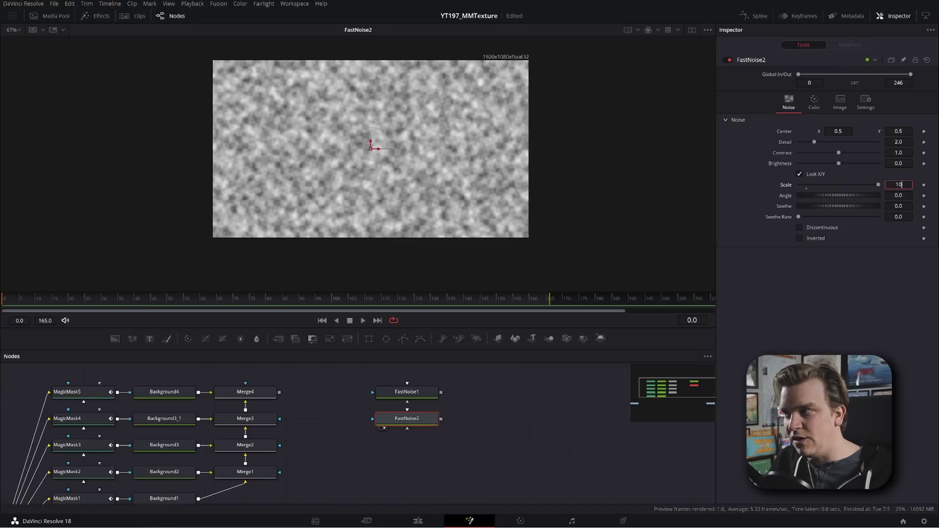
pyautogui.press('Tab')
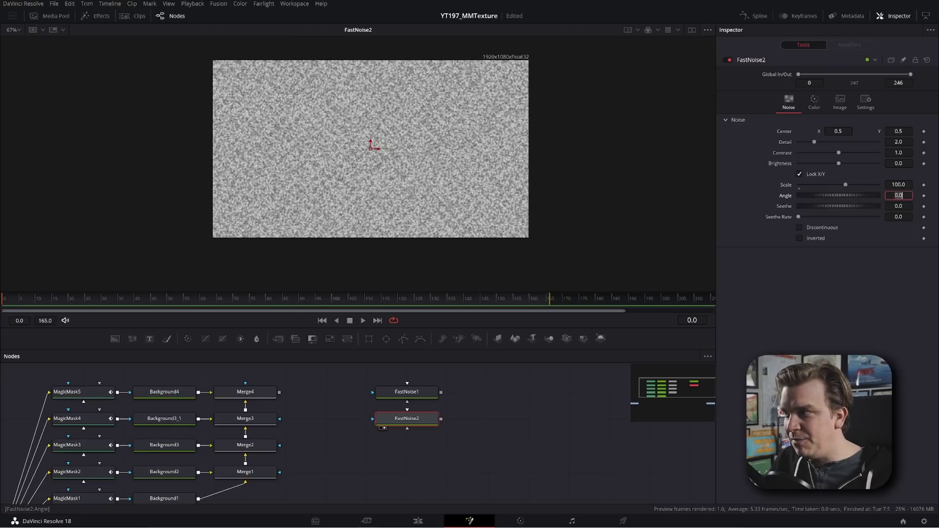
pyautogui.click(898, 184)
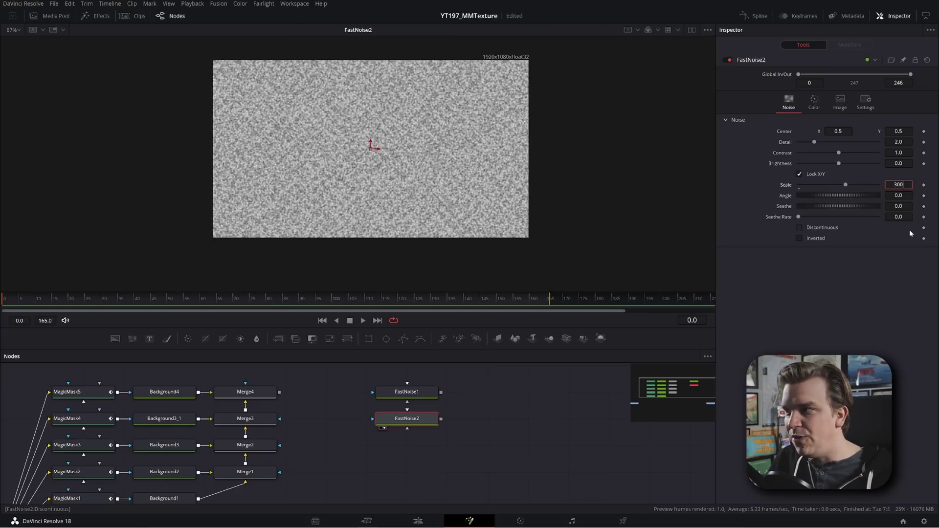
pyautogui.press('Return')
pyautogui.scroll(6, 383, 193)
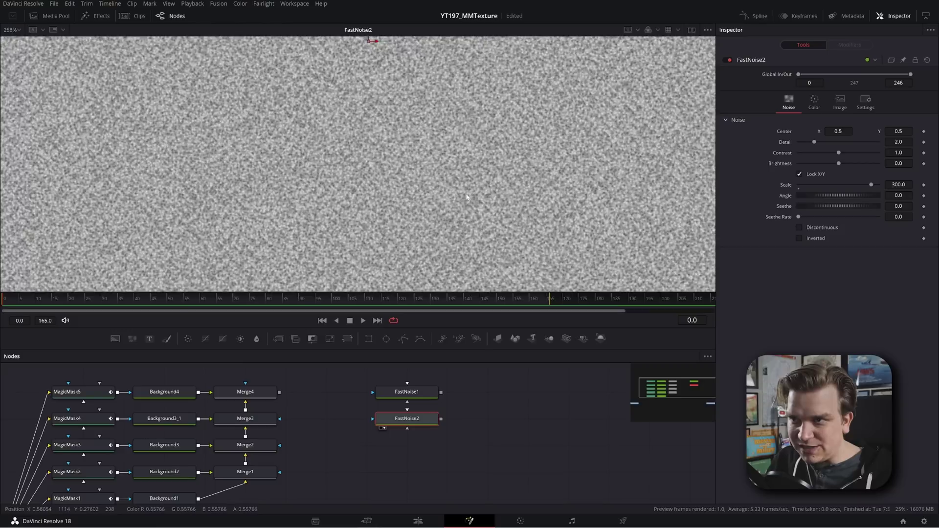
pyautogui.scroll(-2, 466, 197)
pyautogui.moveTo(838, 154); pyautogui.dragTo(800, 157)
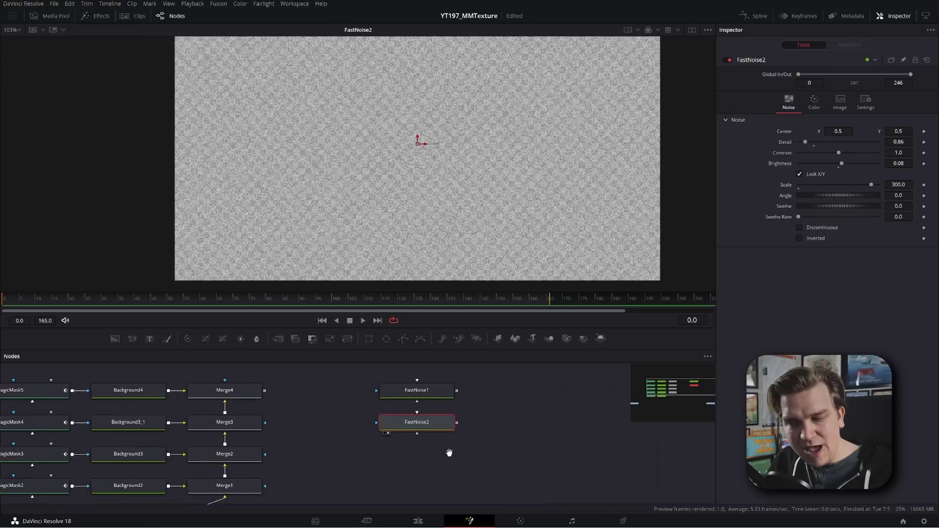
# Connect FastNoise1's output into FastNoise2's effect mask input
pyautogui.click(423, 396)
pyautogui.press('1')
pyautogui.scroll(2, 495, 410)
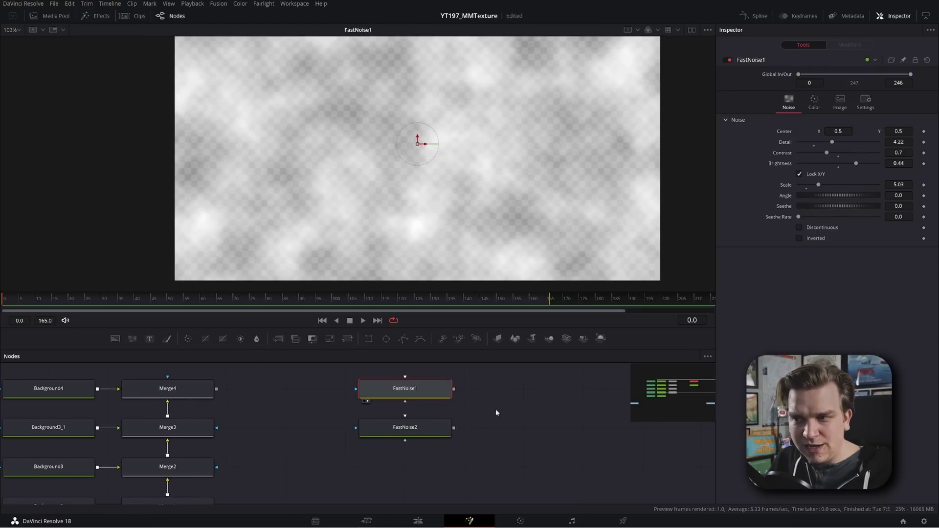
pyautogui.moveTo(454, 389); pyautogui.dragTo(356, 429)
pyautogui.click(374, 426)
# View FastNoise2 on its own, fitted and zoomed to inspect the layered noise texture
pyautogui.press('1')
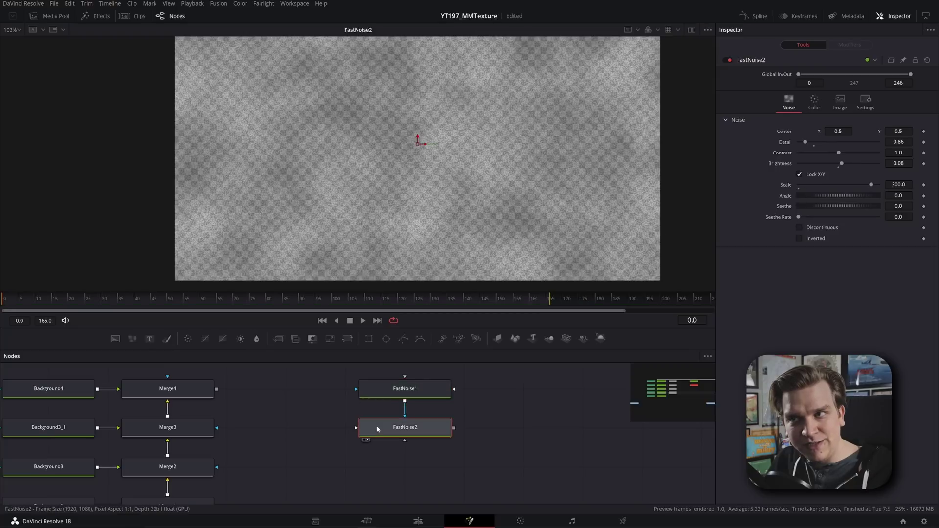
pyautogui.scroll(5, 392, 223)
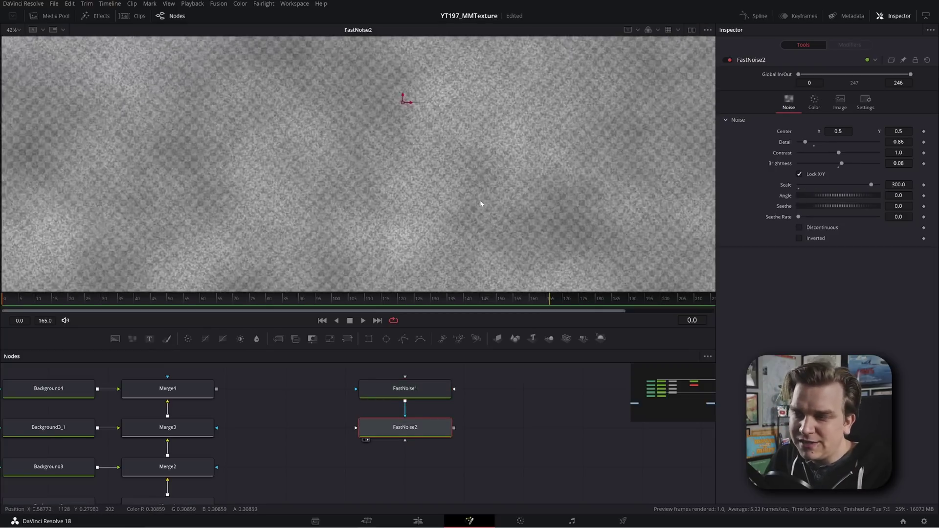
pyautogui.hotkey('ctrl', 'f')
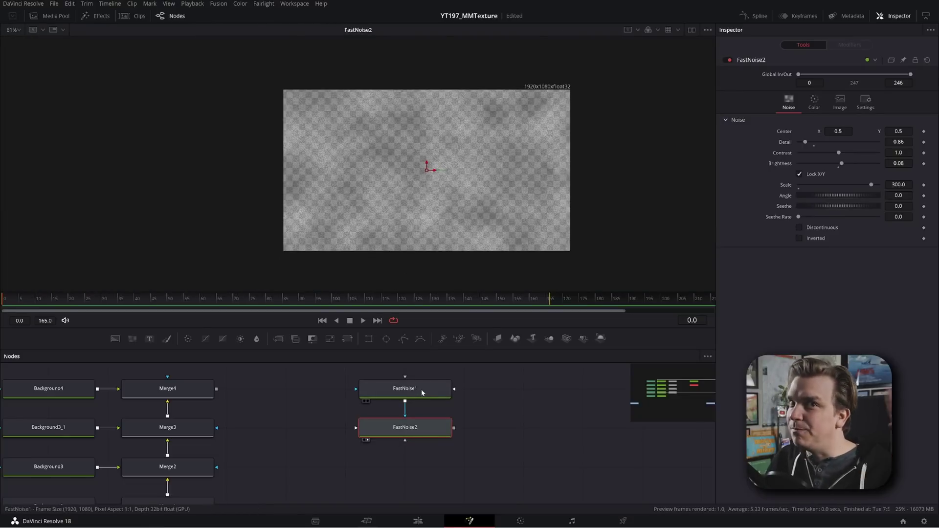
pyautogui.scroll(2, 360, 220)
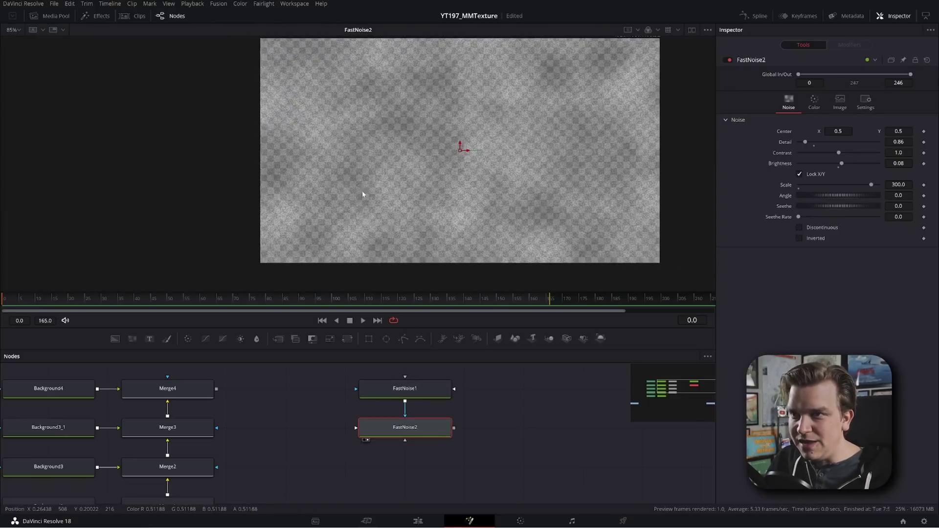
pyautogui.scroll(5, 362, 194)
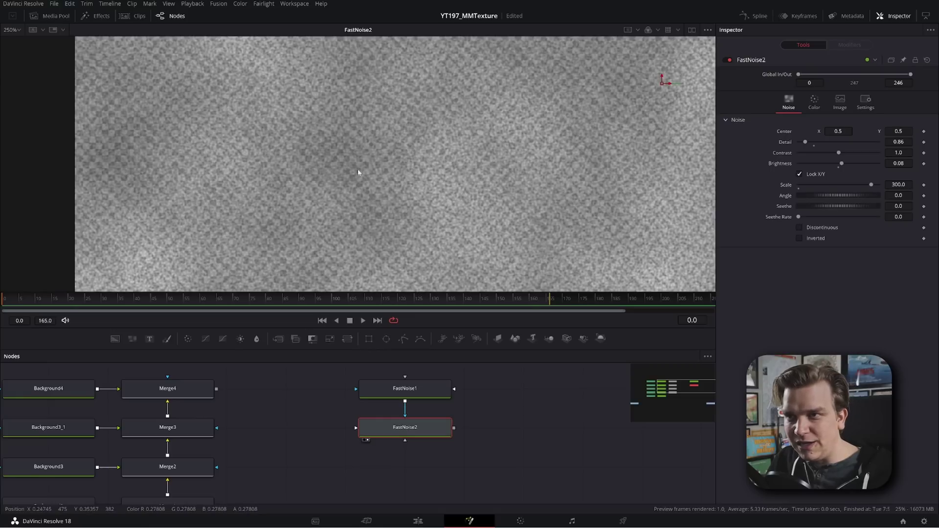
pyautogui.scroll(-6, 345, 184)
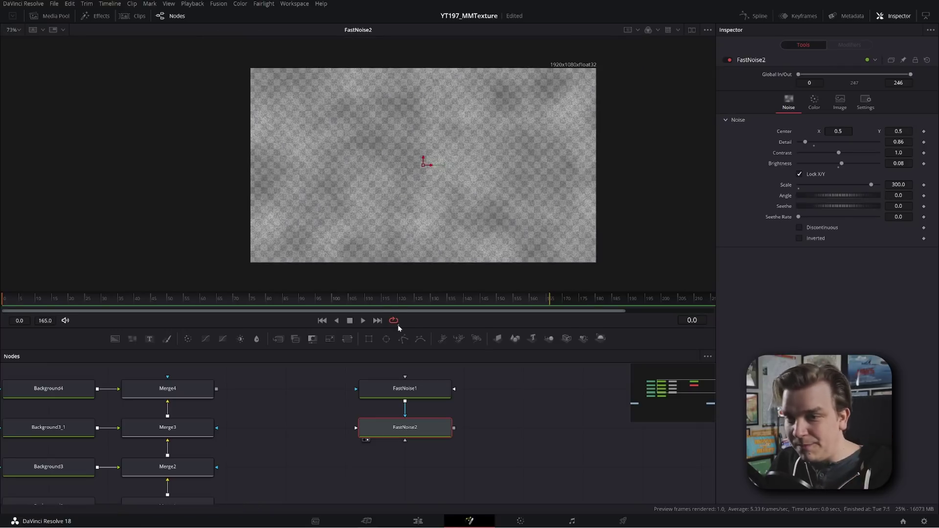
pyautogui.scroll(-2, 528, 428)
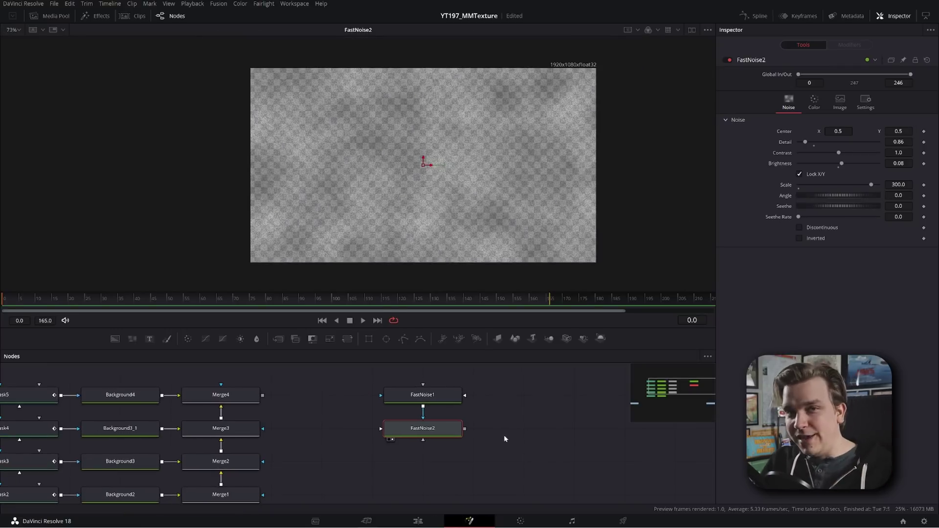
# Merge FastNoise2 over Merge4's output as Merge5, place it below FastNoise2, and view it
pyautogui.scroll(-2, 432, 390)
pyautogui.moveTo(489, 447)
pyautogui.mouseDown()
pyautogui.moveTo(433, 390)
pyautogui.moveTo(478, 461)
pyautogui.mouseUp()
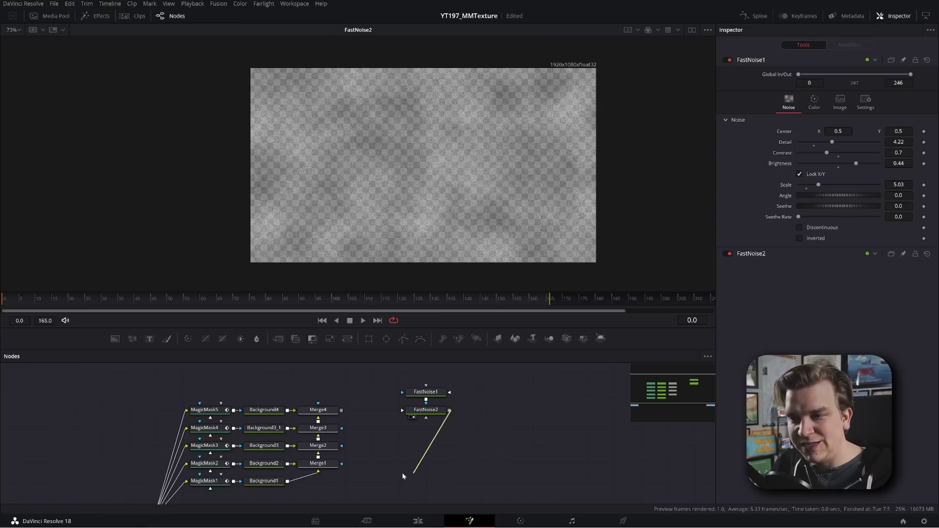
pyautogui.moveTo(401, 472); pyautogui.dragTo(341, 414)
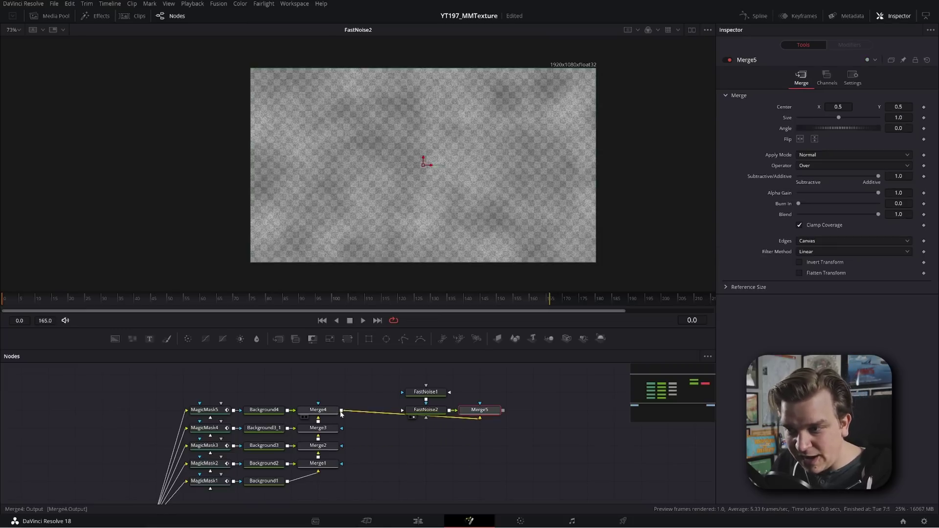
pyautogui.moveTo(480, 414); pyautogui.dragTo(428, 432)
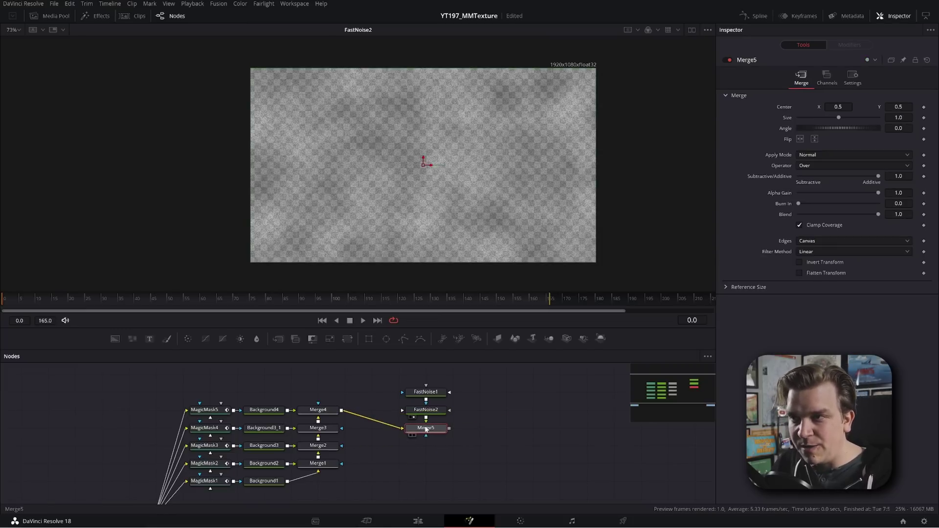
pyautogui.press('1')
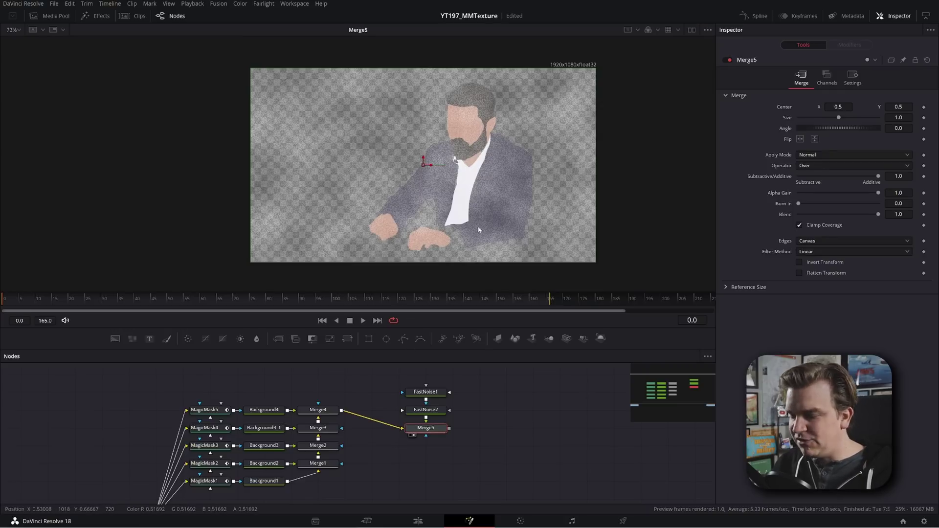
pyautogui.scroll(5, 459, 219)
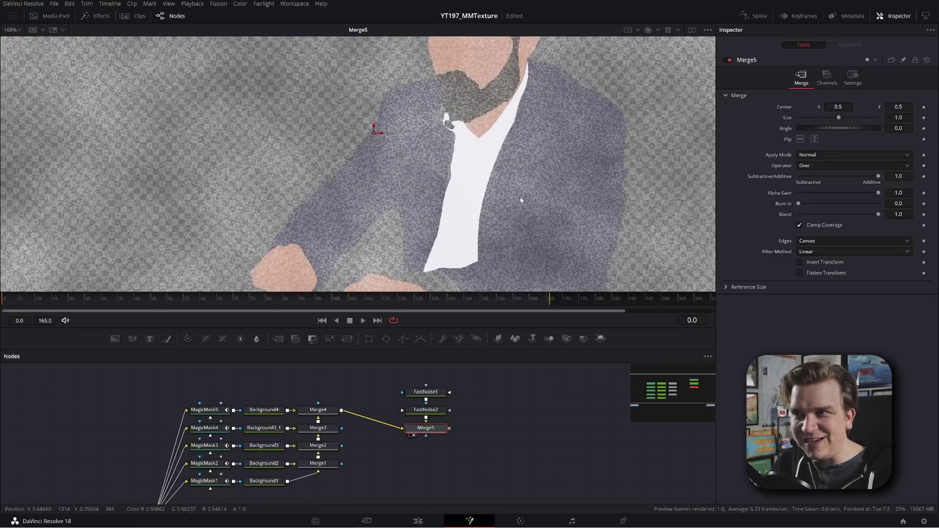
pyautogui.scroll(-6, 498, 201)
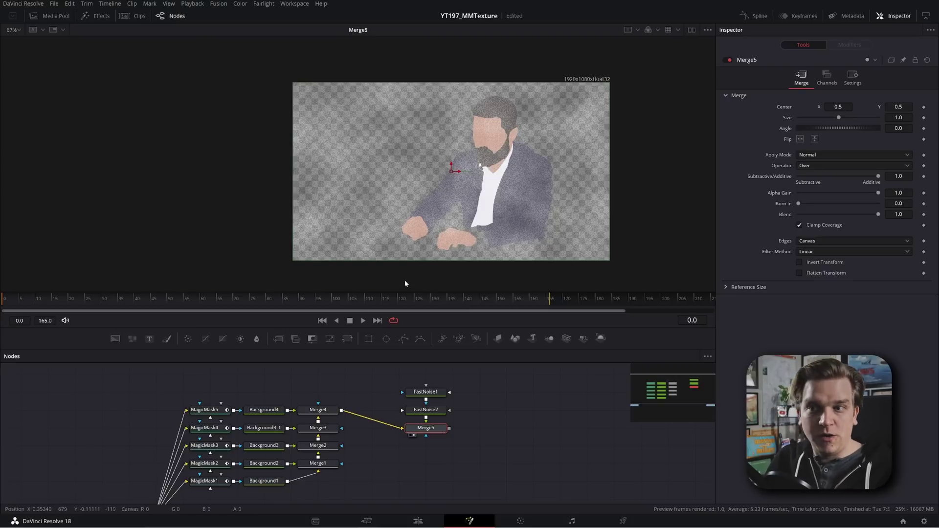
pyautogui.scroll(3, 394, 406)
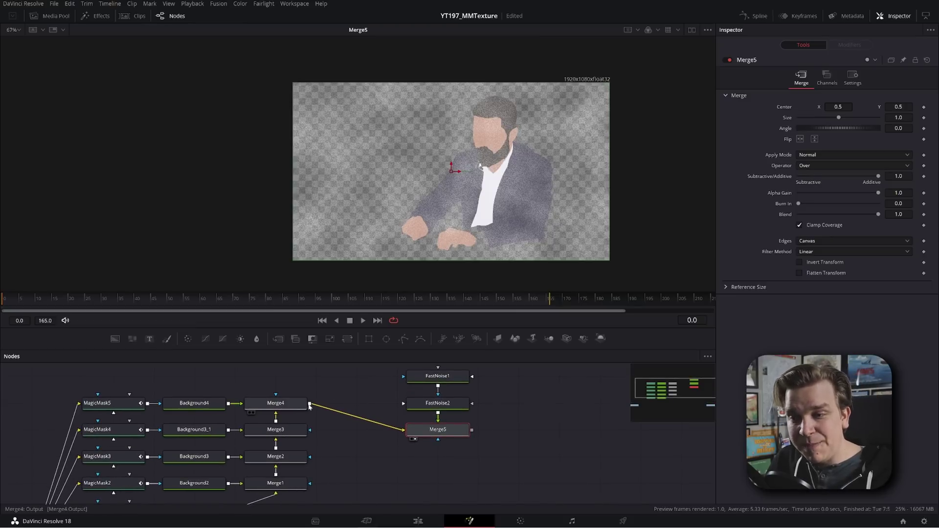
# Link Merge4's output to Merge5's effect mask, then view clean Merge4 for comparison
pyautogui.moveTo(309, 405); pyautogui.dragTo(425, 474)
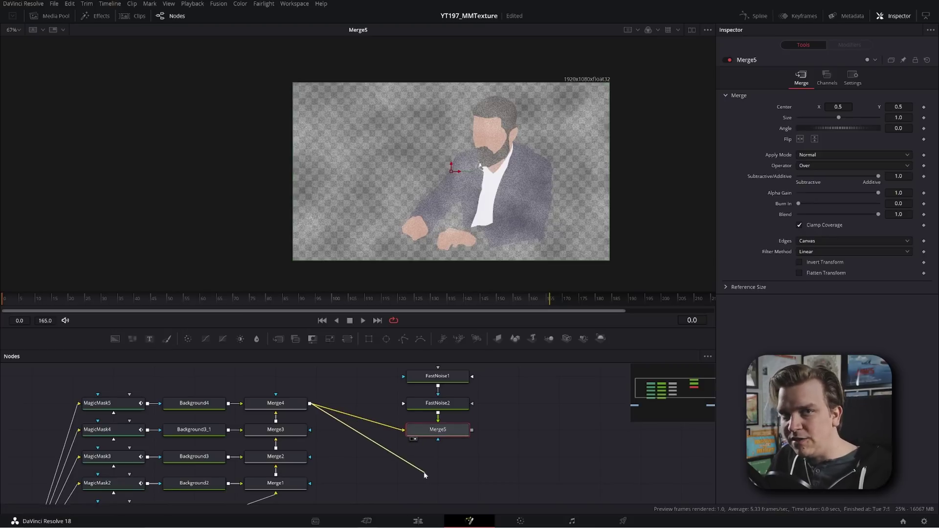
pyautogui.moveTo(435, 447); pyautogui.dragTo(437, 442)
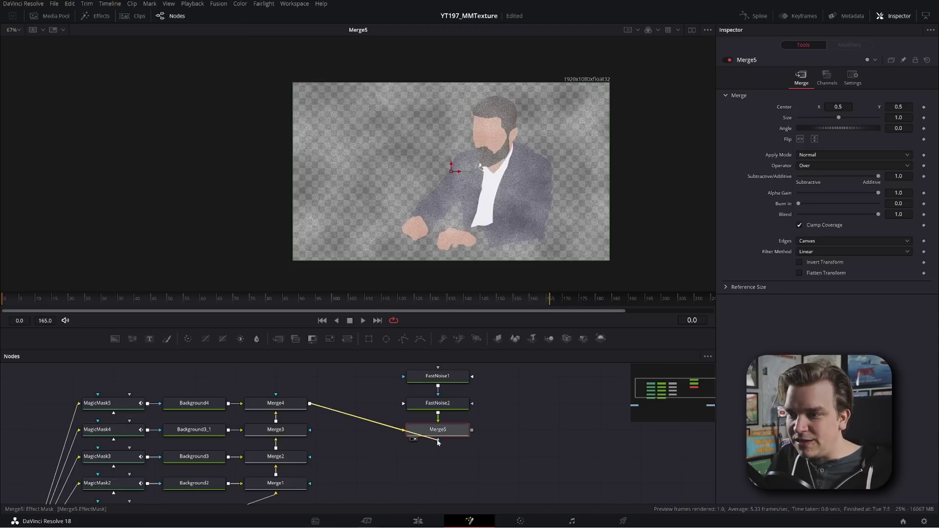
pyautogui.moveTo(439, 442); pyautogui.dragTo(439, 443)
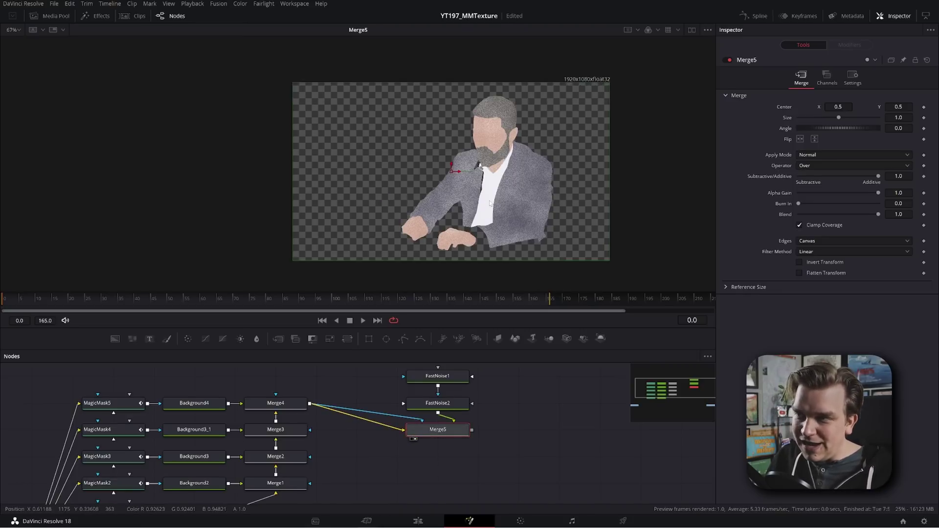
pyautogui.scroll(3, 507, 199)
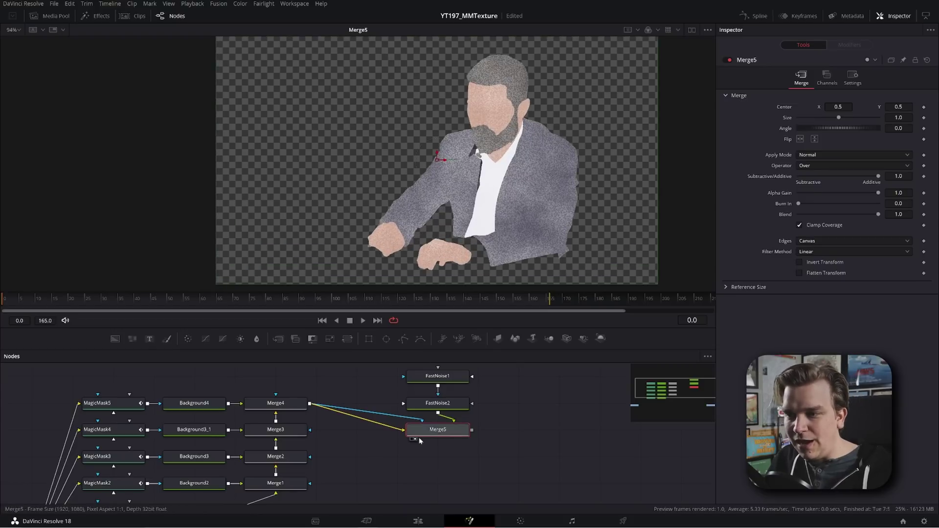
pyautogui.click(277, 408)
pyautogui.moveTo(277, 408); pyautogui.dragTo(325, 146)
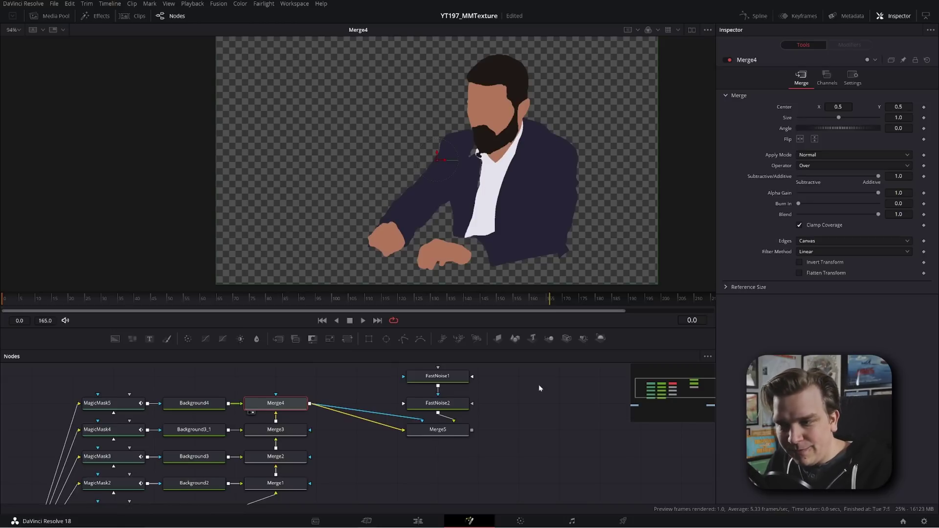
# View Merge5 and change its Apply Mode from Normal to Overlay
pyautogui.click(438, 430)
pyautogui.moveTo(438, 430); pyautogui.dragTo(507, 165)
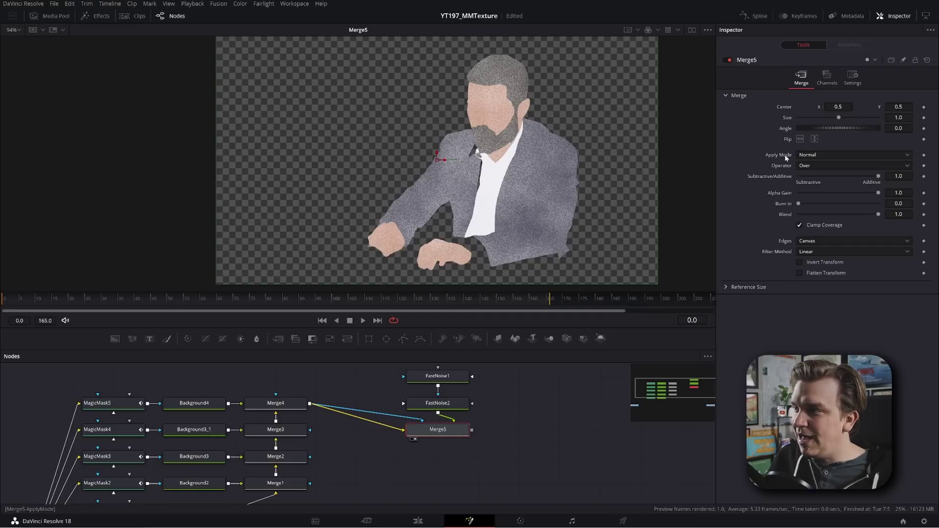
pyautogui.click(807, 155)
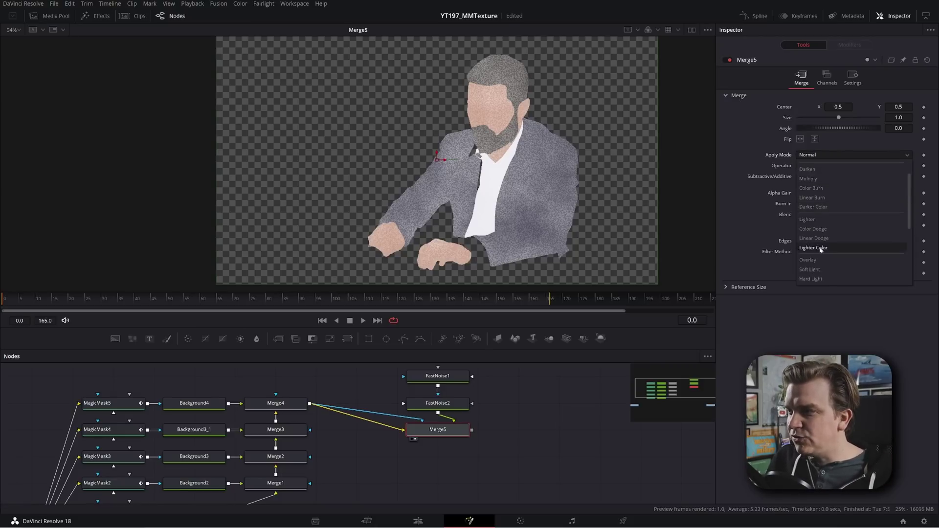
pyautogui.click(808, 261)
pyautogui.scroll(5, 522, 219)
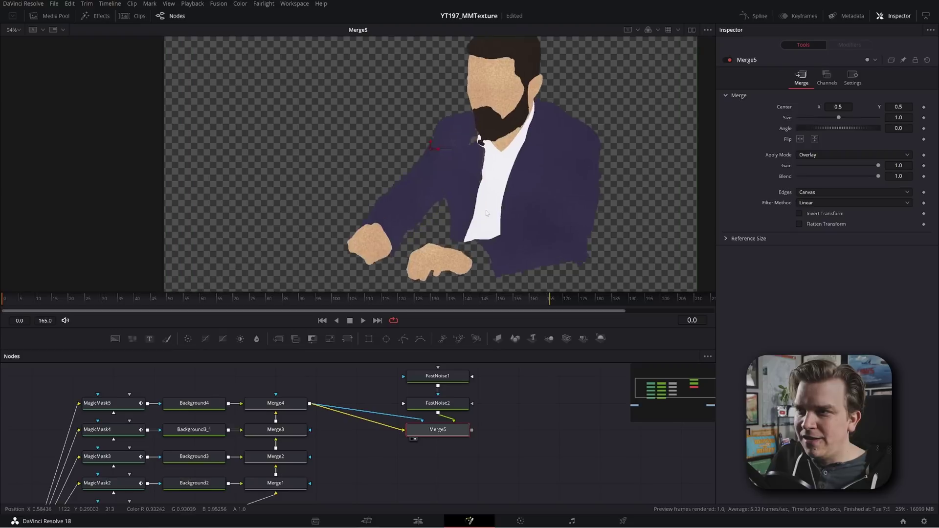
pyautogui.scroll(-3, 534, 214)
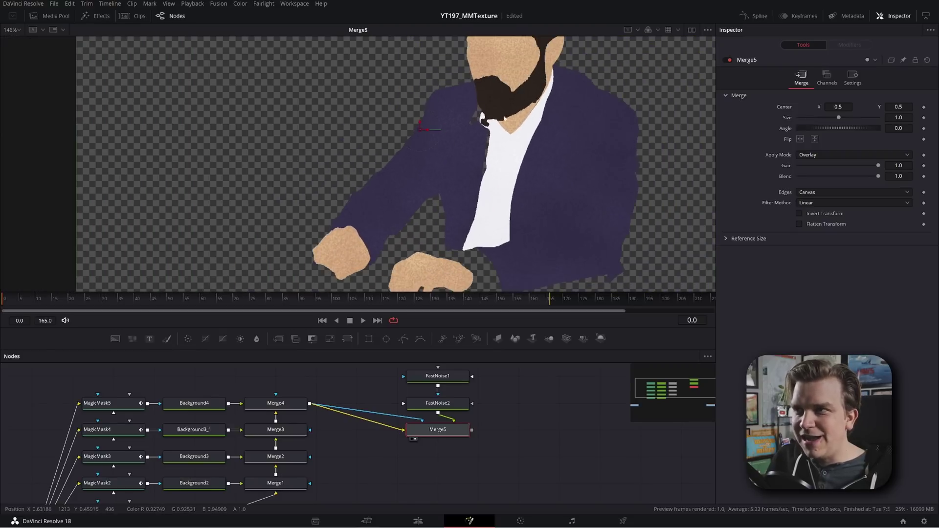
pyautogui.click(373, 446)
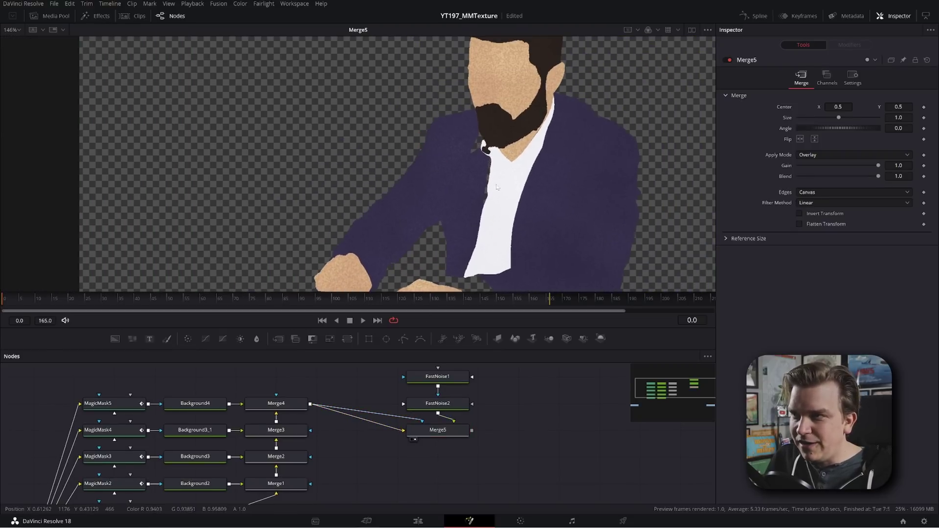
pyautogui.scroll(-5, 409, 206)
pyautogui.scroll(3, 460, 195)
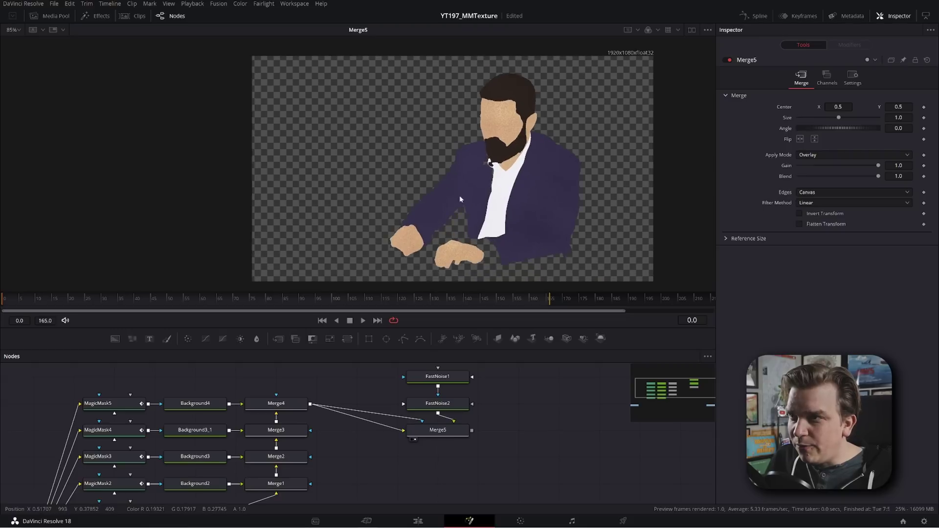
# Set FastNoise2's Scale to 500 and play the clip to preview the texture
pyautogui.click(442, 409)
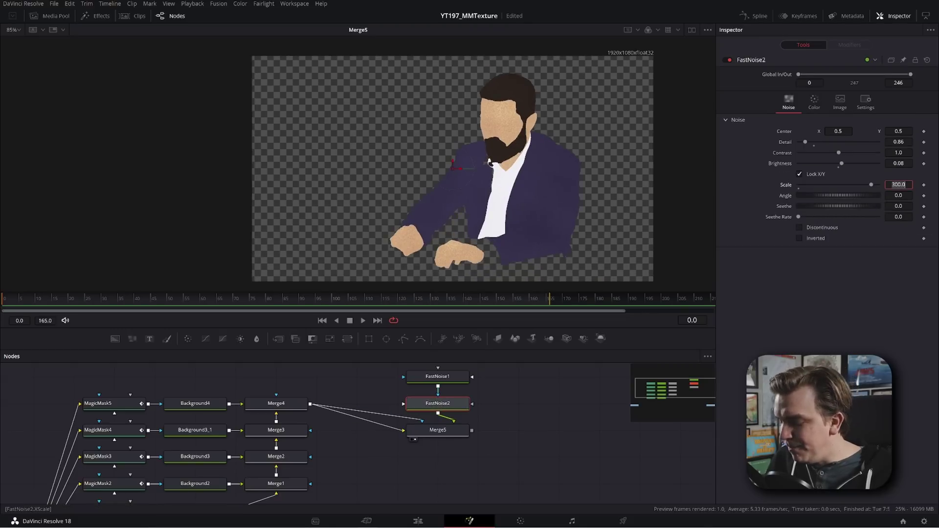
pyautogui.write('500')
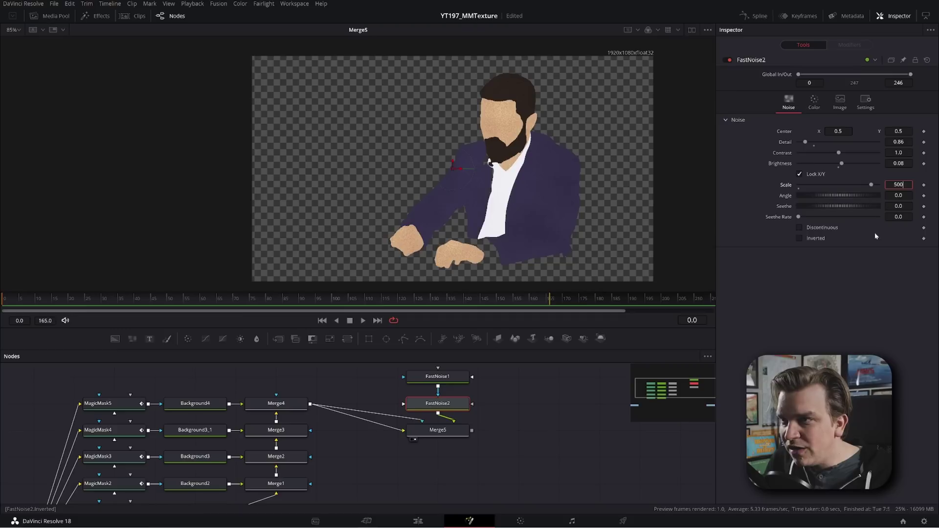
pyautogui.press('Return')
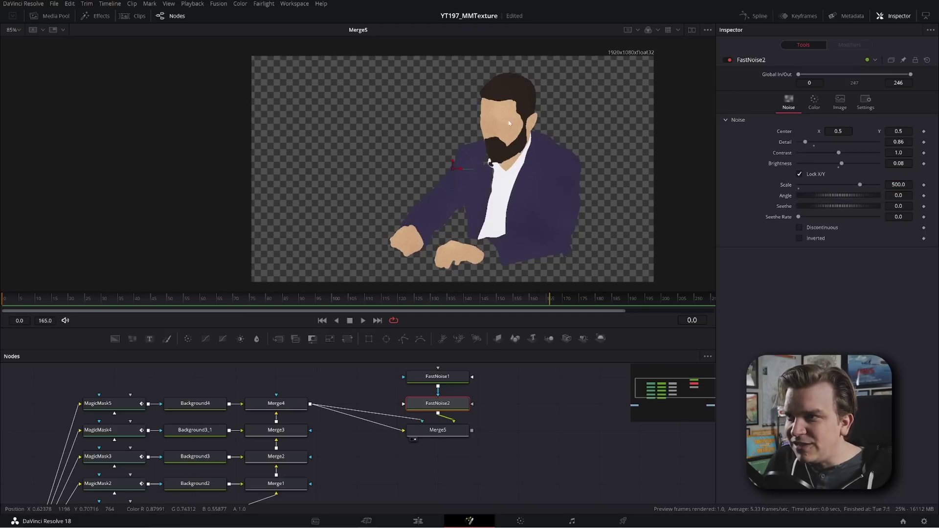
pyautogui.scroll(4, 504, 125)
pyautogui.press('space')
pyautogui.scroll(-1, 567, 137)
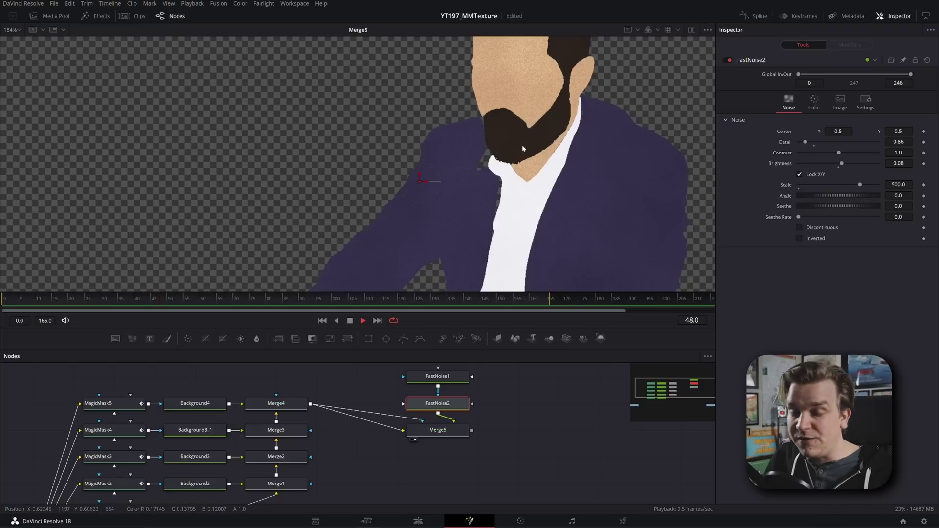
# Return FastNoise2's Seethe Rate to 0.0 so the grain stays still
pyautogui.click(799, 218)
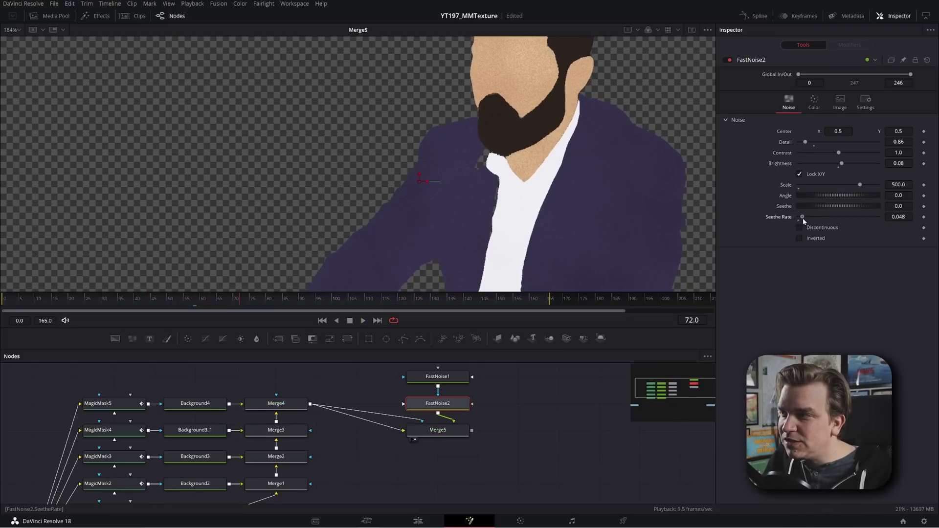
pyautogui.moveTo(825, 220); pyautogui.dragTo(826, 220)
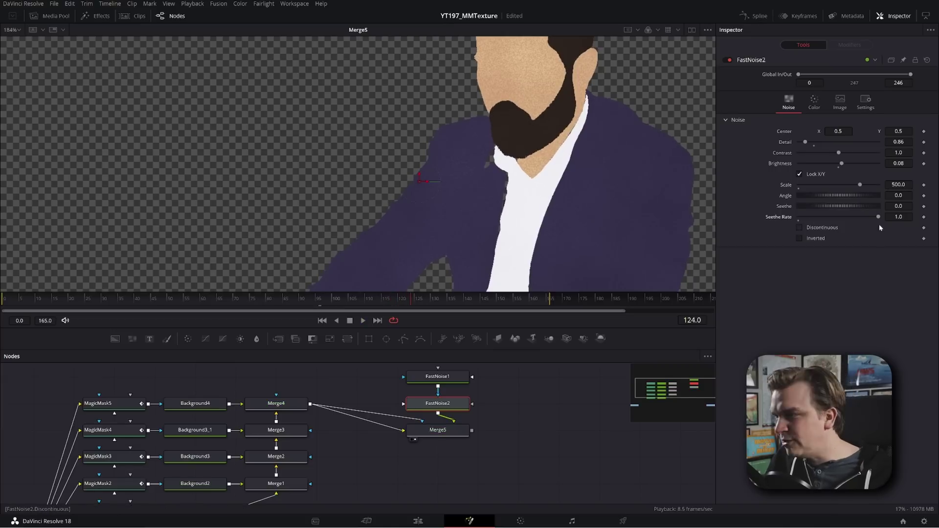
pyautogui.moveTo(878, 217); pyautogui.dragTo(798, 216)
pyautogui.scroll(-4, 521, 224)
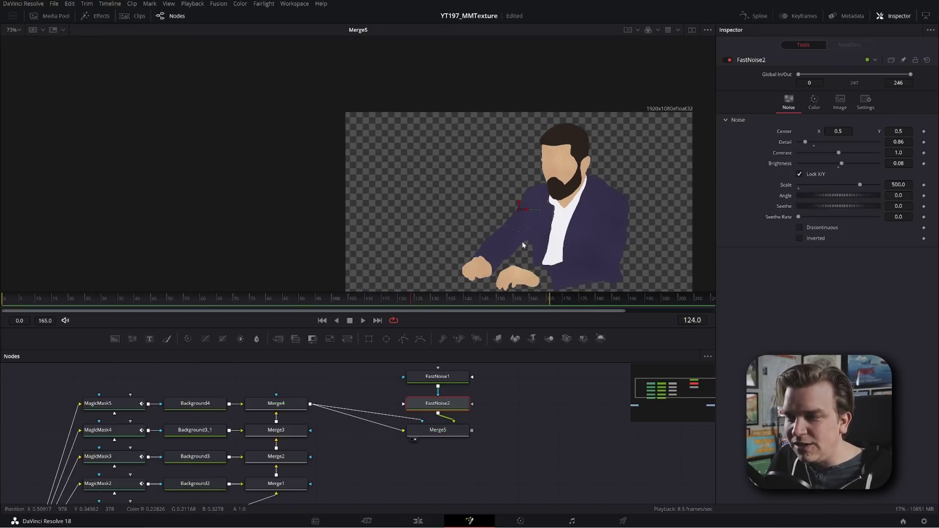
pyautogui.scroll(-5, 491, 471)
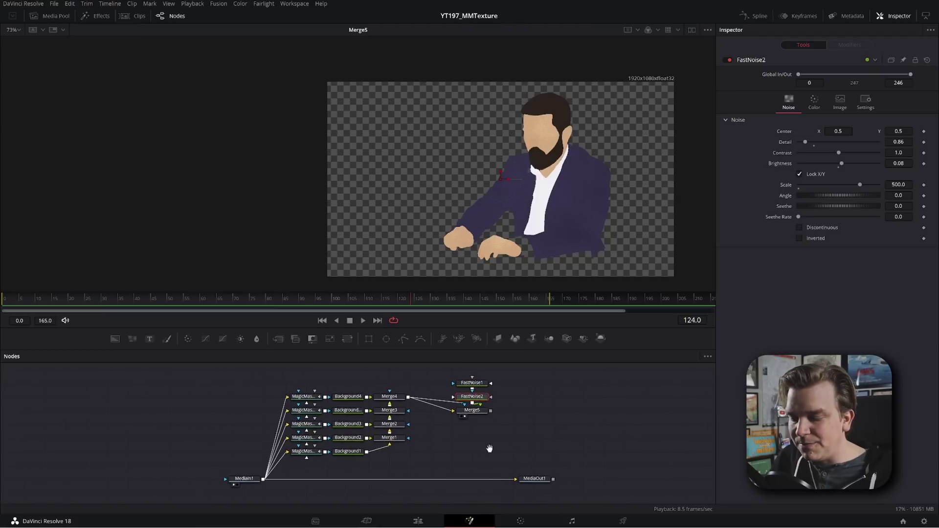
# Insert a Merge6 node on the MediaIn1–MediaOut1 link with Merge5 as its foreground
pyautogui.moveTo(489, 449); pyautogui.dragTo(473, 449)
pyautogui.click(568, 484)
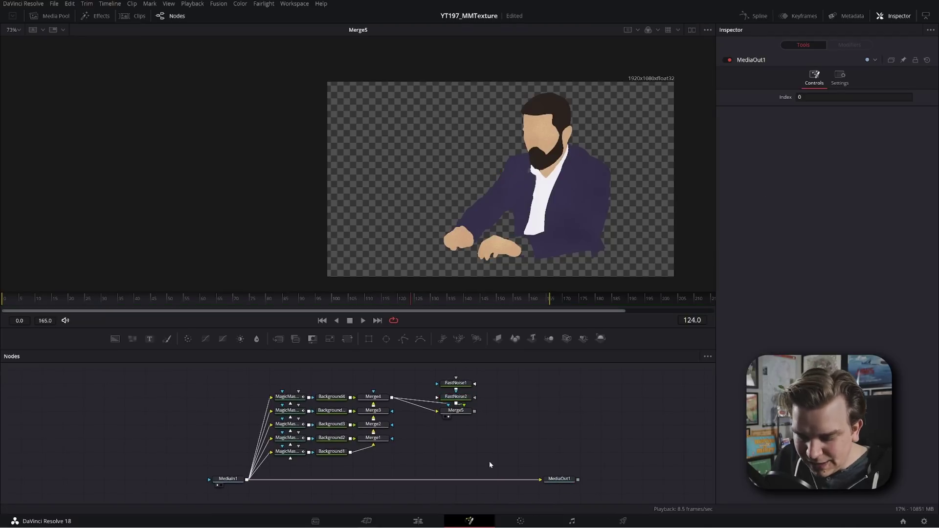
pyautogui.hotkey('shift', 'space')
pyautogui.write('merg')
pyautogui.press('Return')
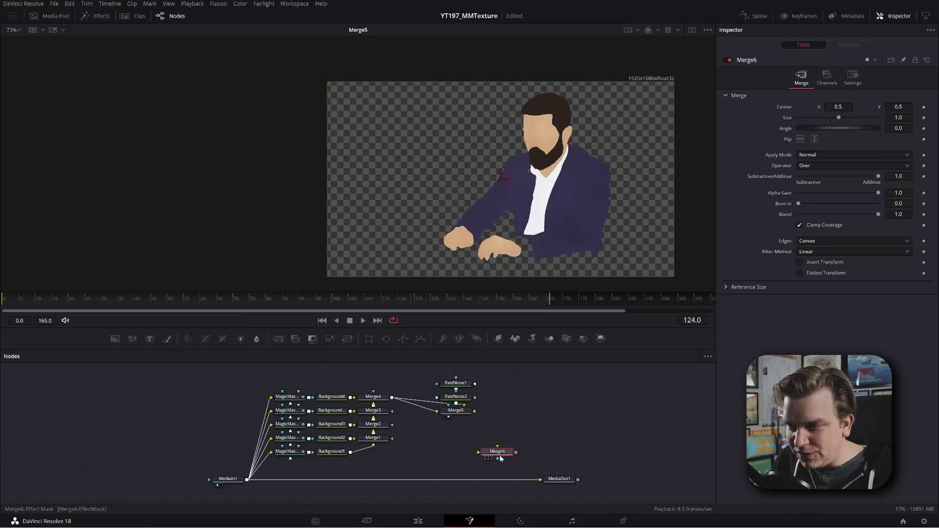
pyautogui.moveTo(482, 449); pyautogui.dragTo(477, 482)
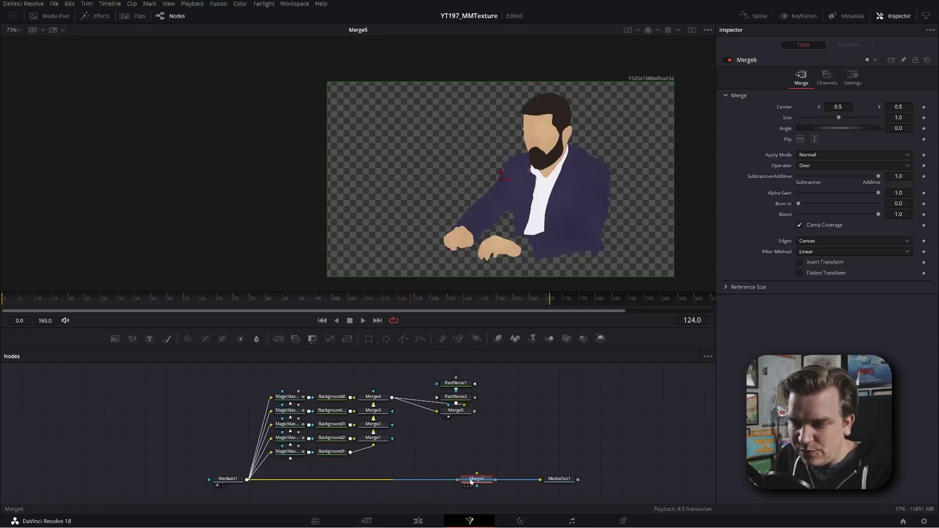
pyautogui.moveTo(475, 483)
pyautogui.mouseDown()
pyautogui.moveTo(476, 442)
pyautogui.moveTo(475, 483)
pyautogui.mouseUp()
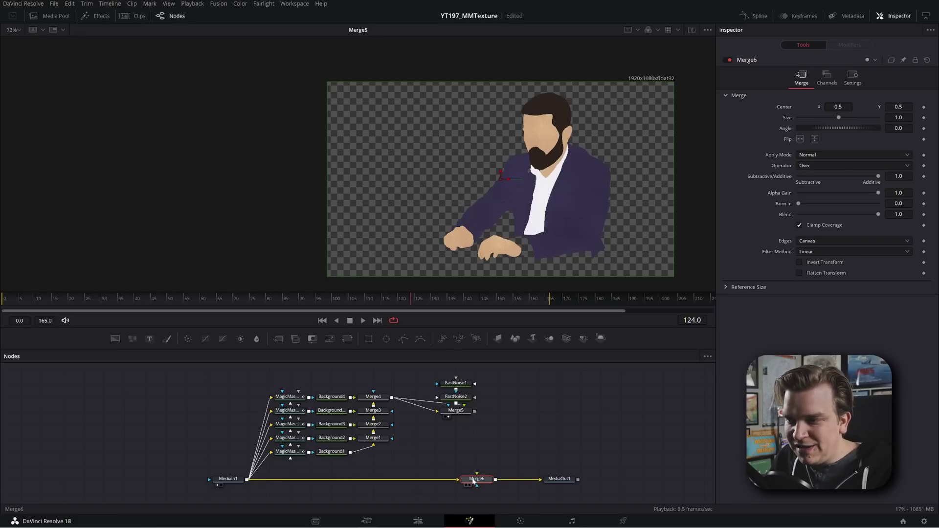
pyautogui.moveTo(474, 415); pyautogui.dragTo(478, 477)
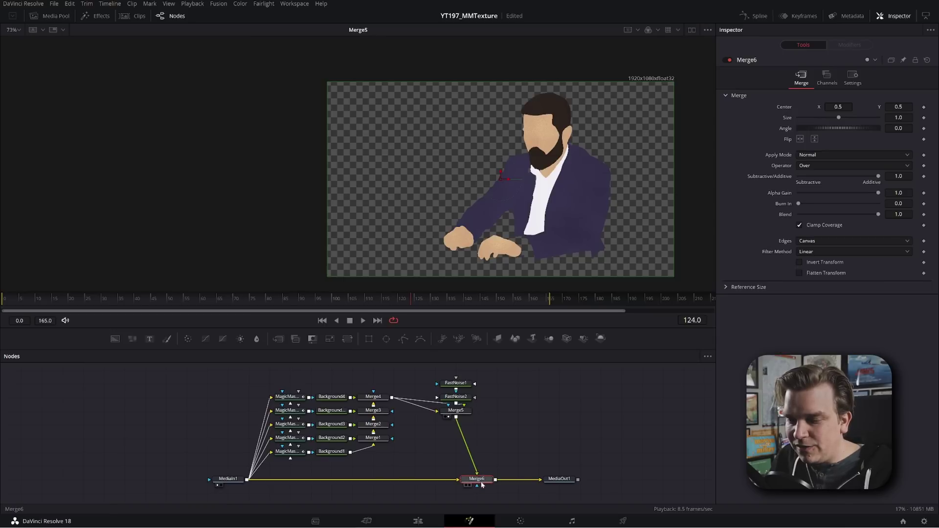
# View Merge6's composite and play it back briefly
pyautogui.scroll(3, 559, 144)
pyautogui.press('1')
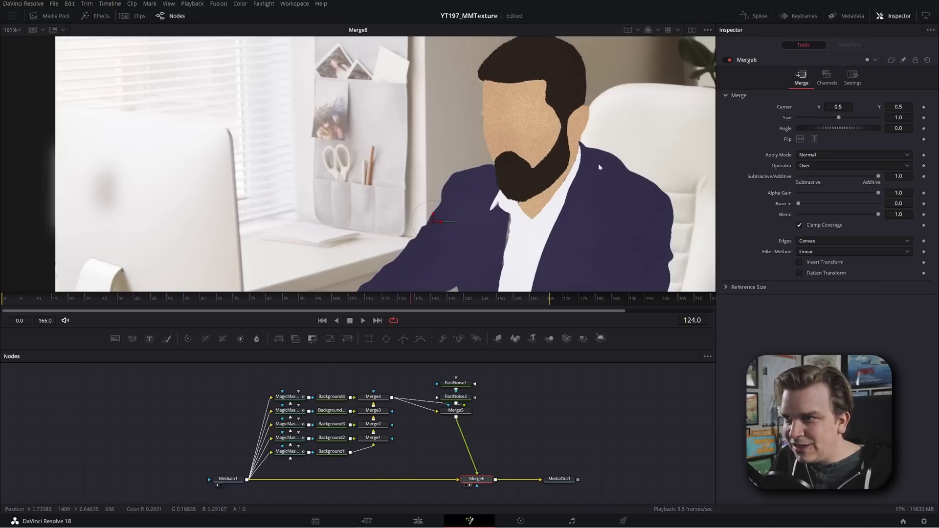
pyautogui.scroll(-6, 614, 151)
pyautogui.scroll(4, 439, 178)
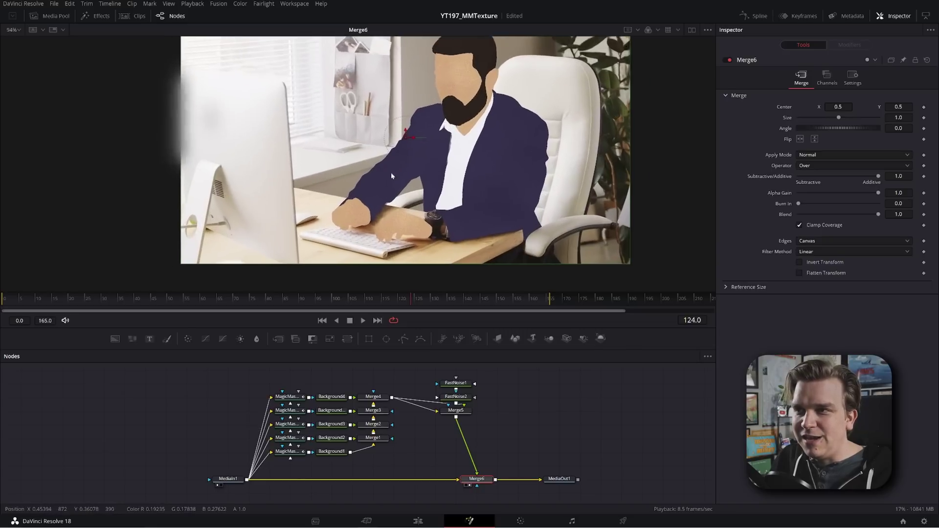
pyautogui.press('space')
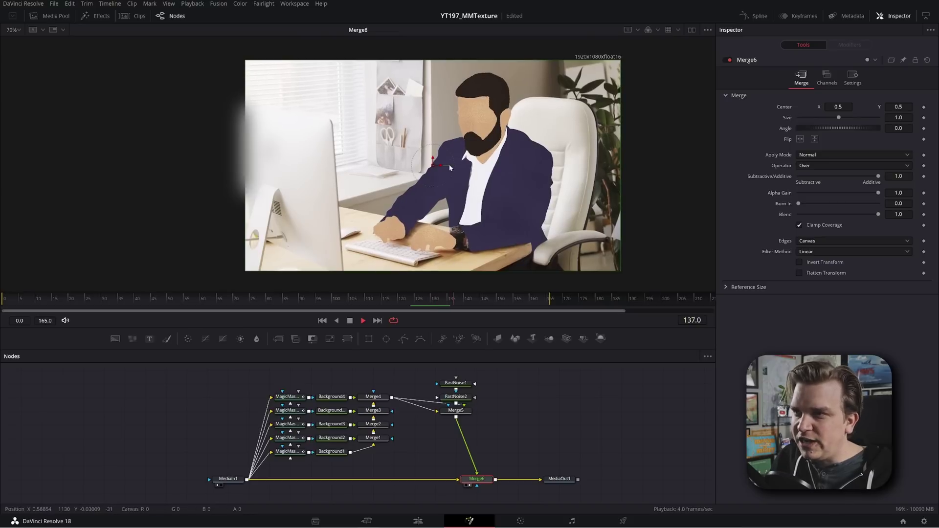
pyautogui.press('space')
pyautogui.press('space')
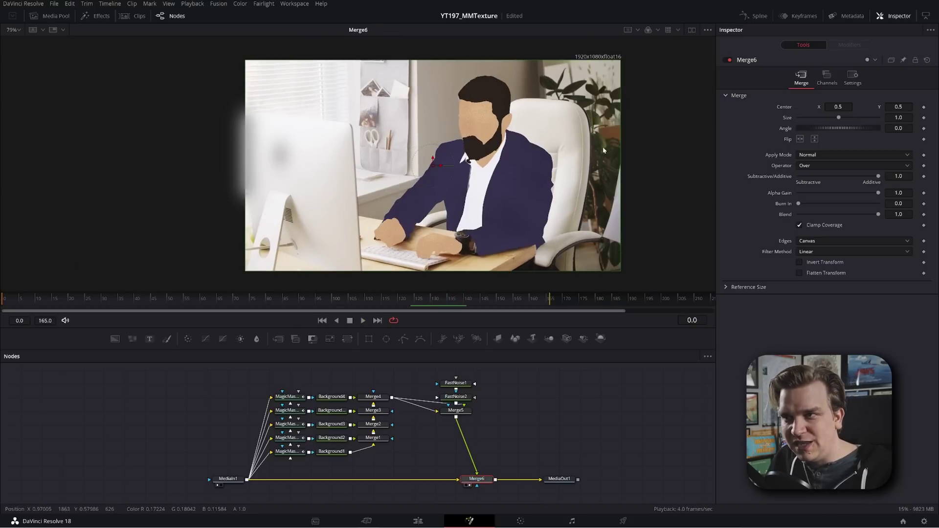
pyautogui.scroll(2, 491, 179)
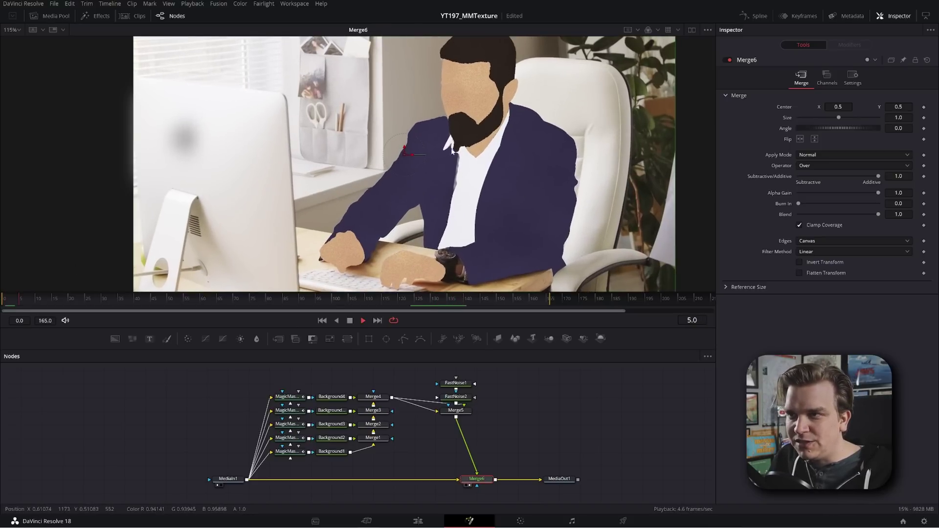
# Insert a Color Corrector between MediaIn1 and Merge6 and lower its Saturation to 0.38
pyautogui.click(530, 442)
pyautogui.press('space')
pyautogui.hotkey('ctrl', 'f')
pyautogui.scroll(-2, 488, 233)
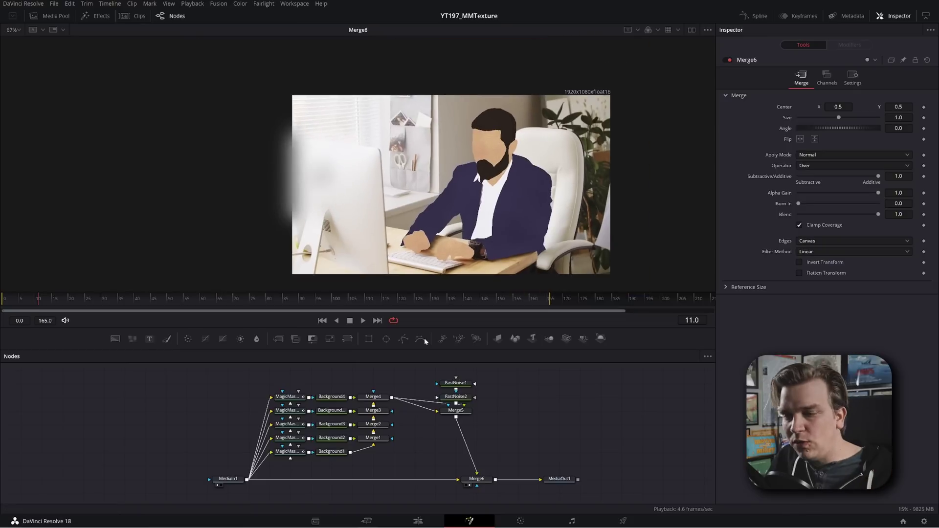
pyautogui.hotkey('shift', 'space')
pyautogui.write('cc')
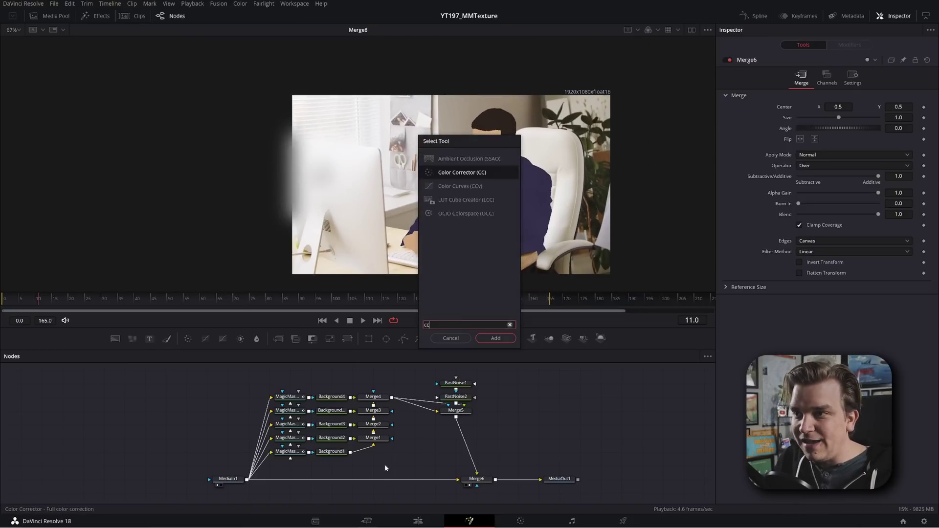
pyautogui.press('Return')
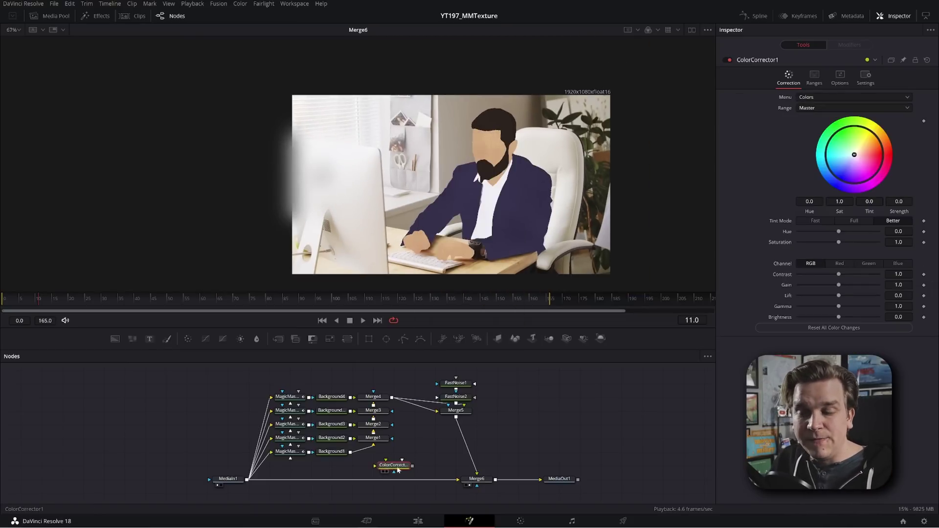
pyautogui.moveTo(397, 469); pyautogui.dragTo(389, 479)
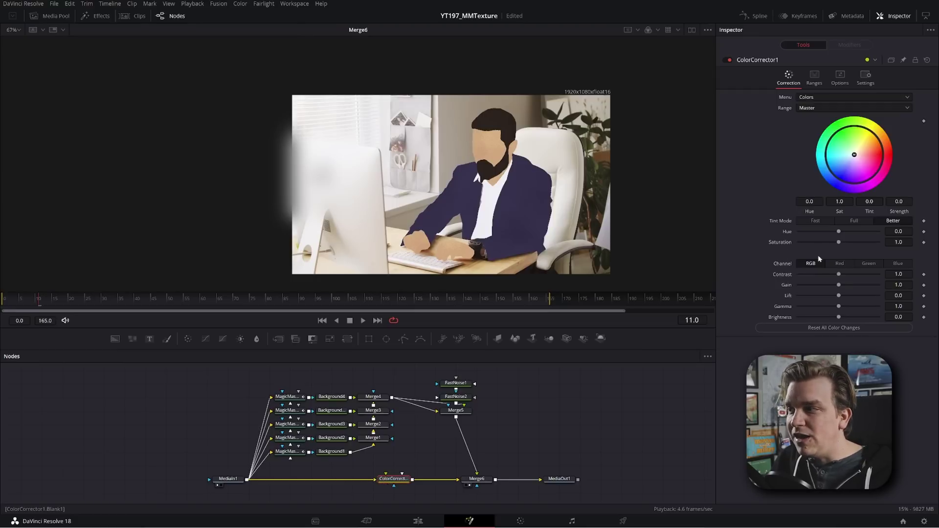
pyautogui.moveTo(834, 245); pyautogui.dragTo(814, 249)
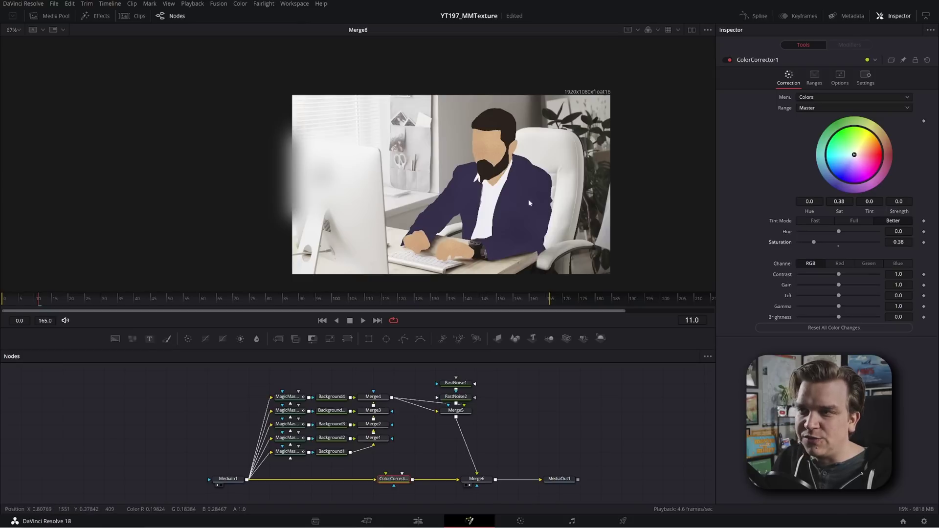
pyautogui.scroll(5, 440, 162)
pyautogui.scroll(-2, 440, 163)
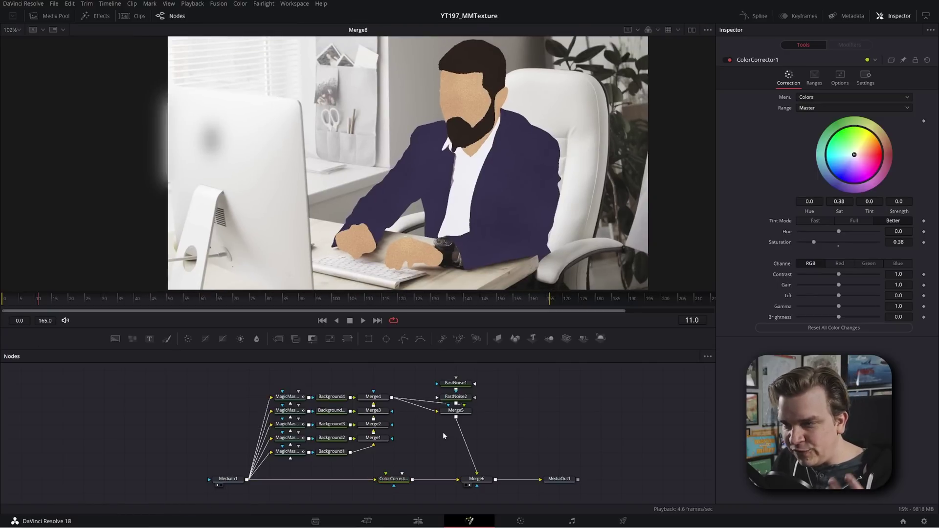
# Switch to the Edit page and choose a render cache mode from the Playback menu
pyautogui.click(420, 520)
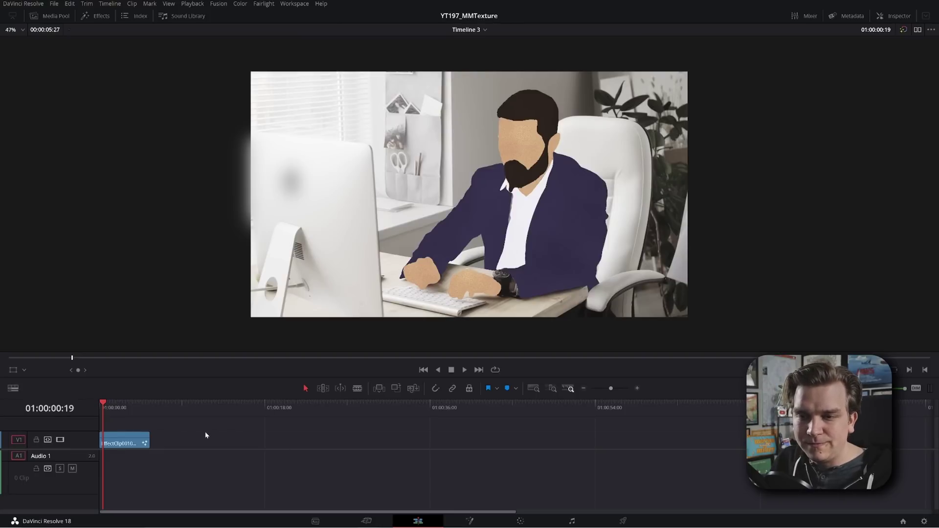
pyautogui.click(192, 4)
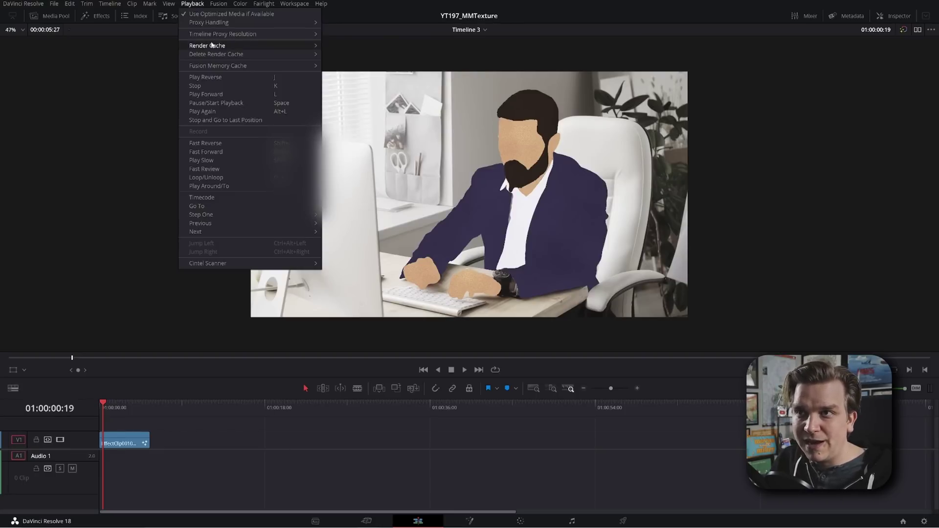
pyautogui.moveTo(294, 43)
pyautogui.click(337, 55)
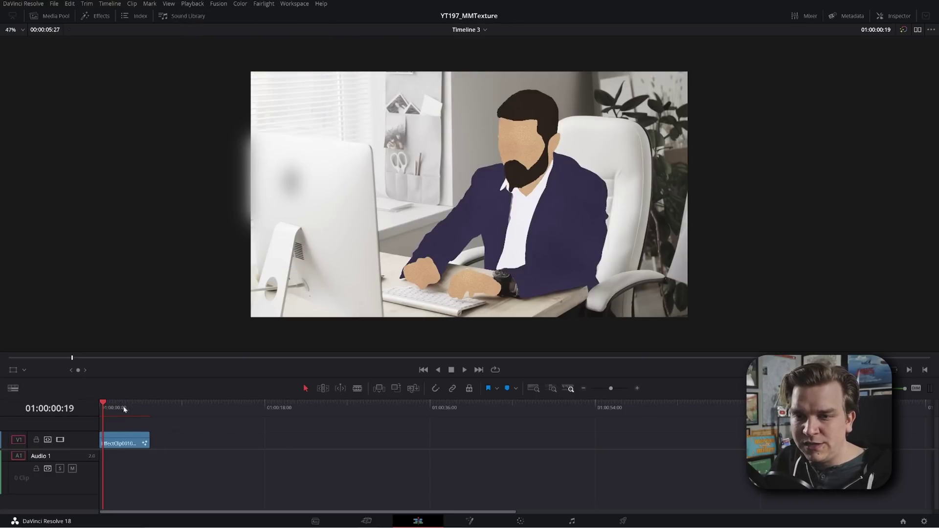
# Adjust the viewer's frame display option and play the finished timeline clip from the start
pyautogui.press('Home')
pyautogui.scroll(5, 170, 436)
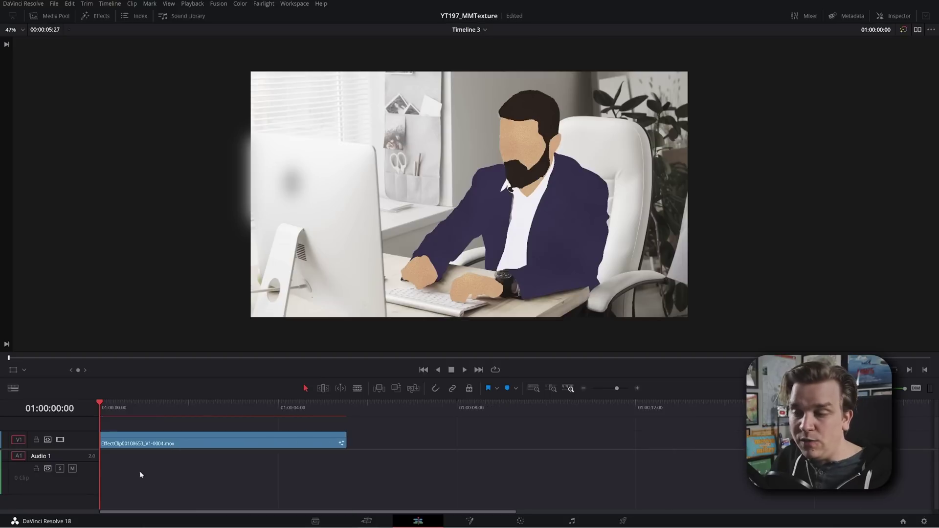
pyautogui.click(931, 30)
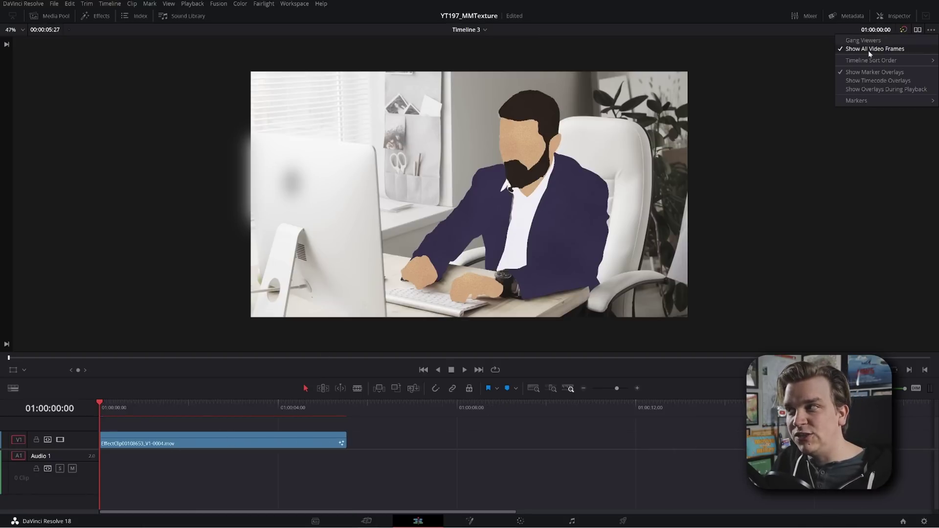
pyautogui.click(418, 472)
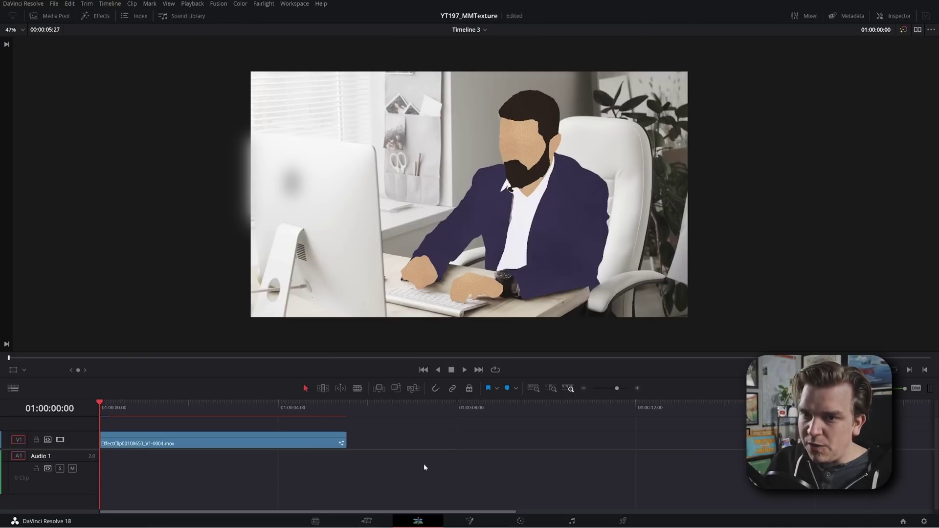
pyautogui.press('space')
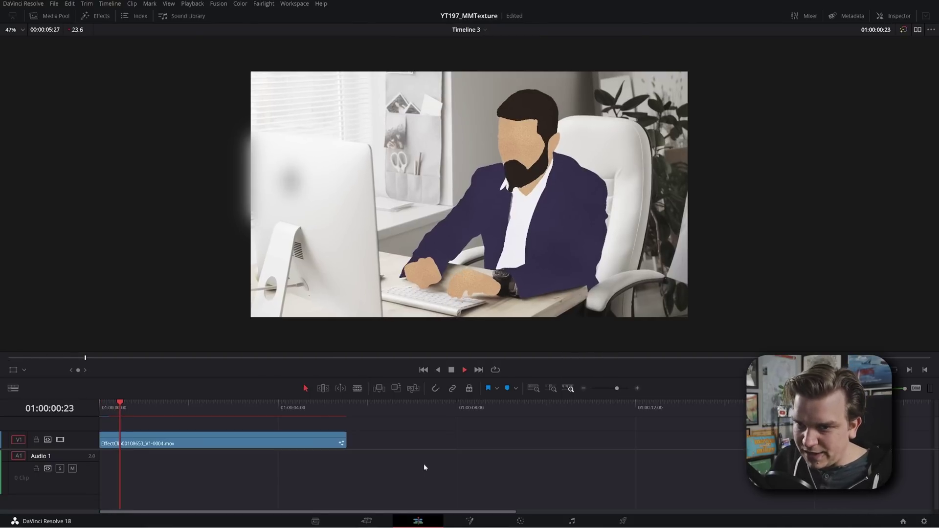
pyautogui.press('End')
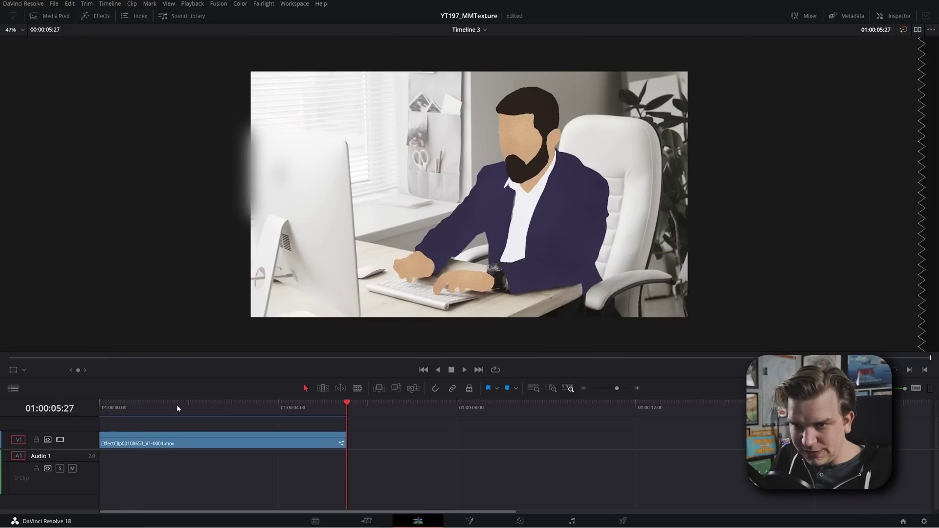
pyautogui.press('Home')
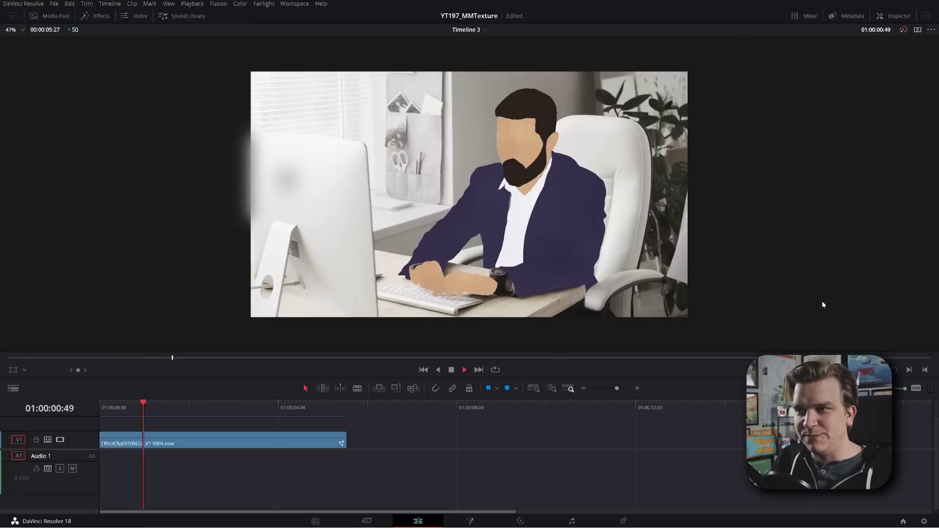
pyautogui.scroll(2, 549, 218)
pyautogui.scroll(1, 543, 255)
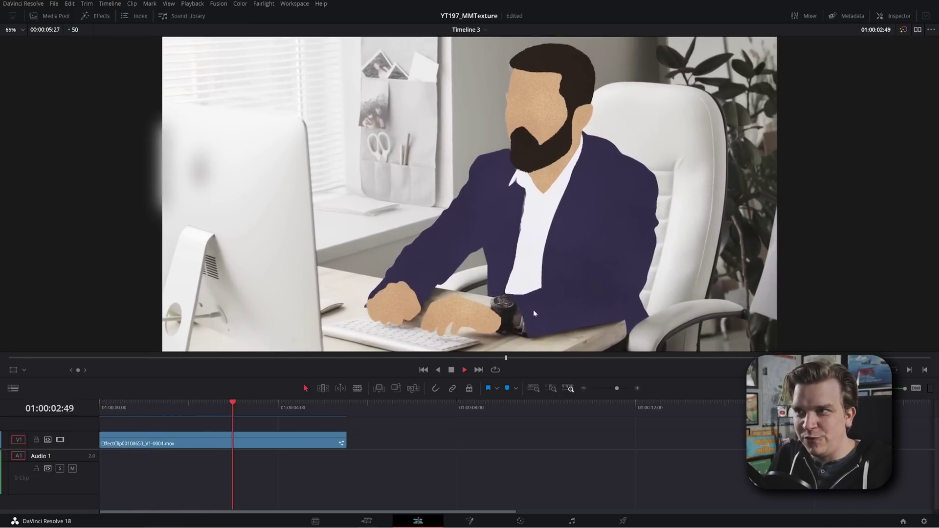
pyautogui.scroll(2, 504, 274)
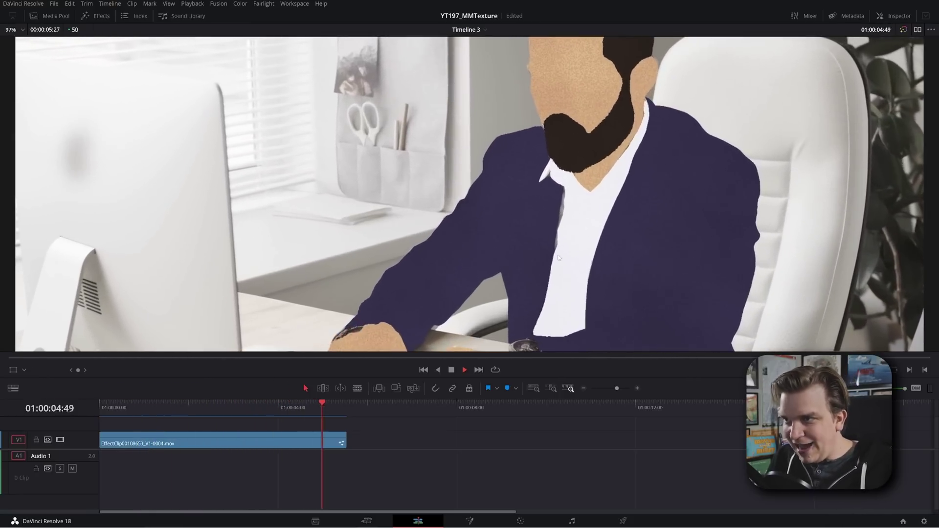
pyautogui.scroll(-4, 568, 260)
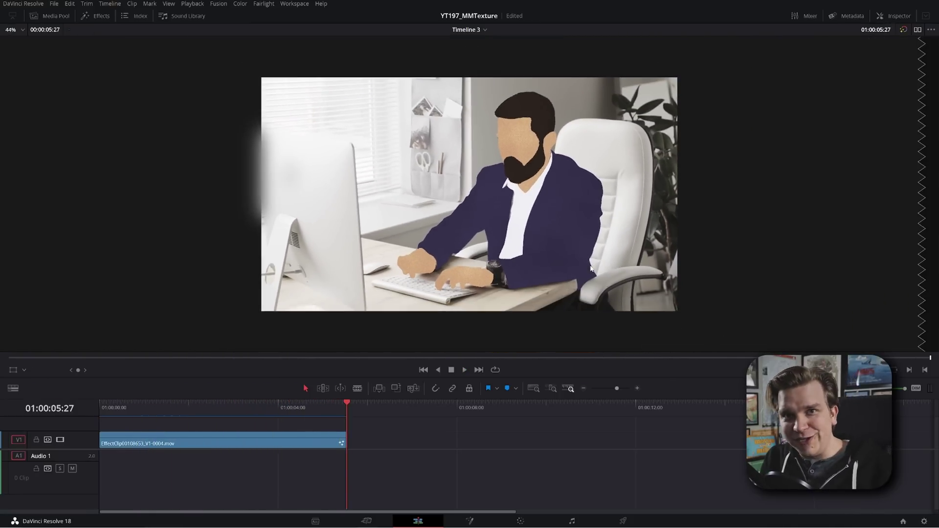